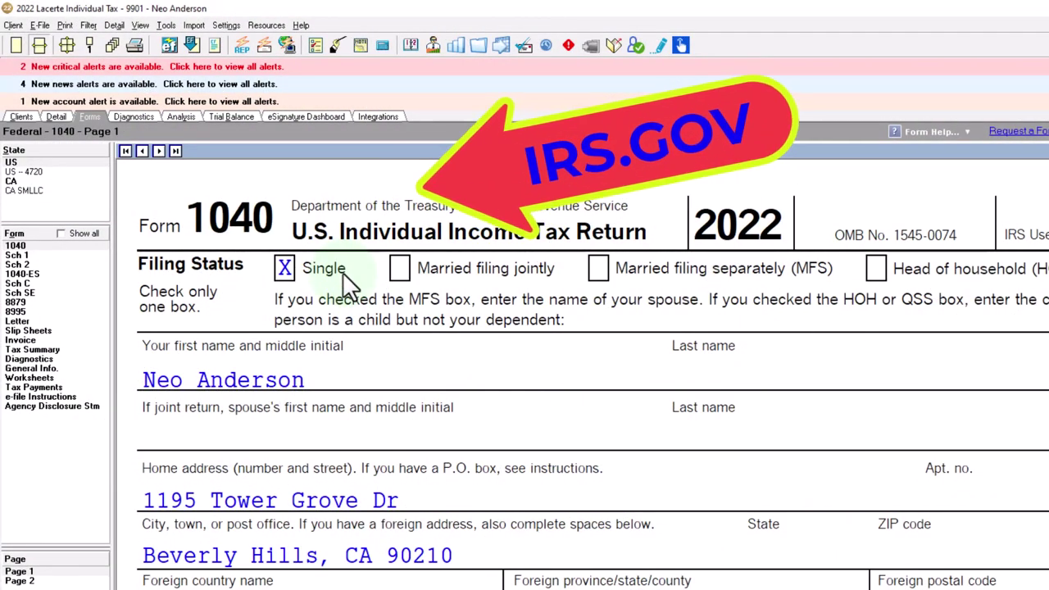
Step: Review the filing status, taxpayer details and dependents sections on page 1 of Form 1040
{"action": "scroll", "coordinate": [348, 283], "scroll_direction": "down", "scroll_amount": 2}
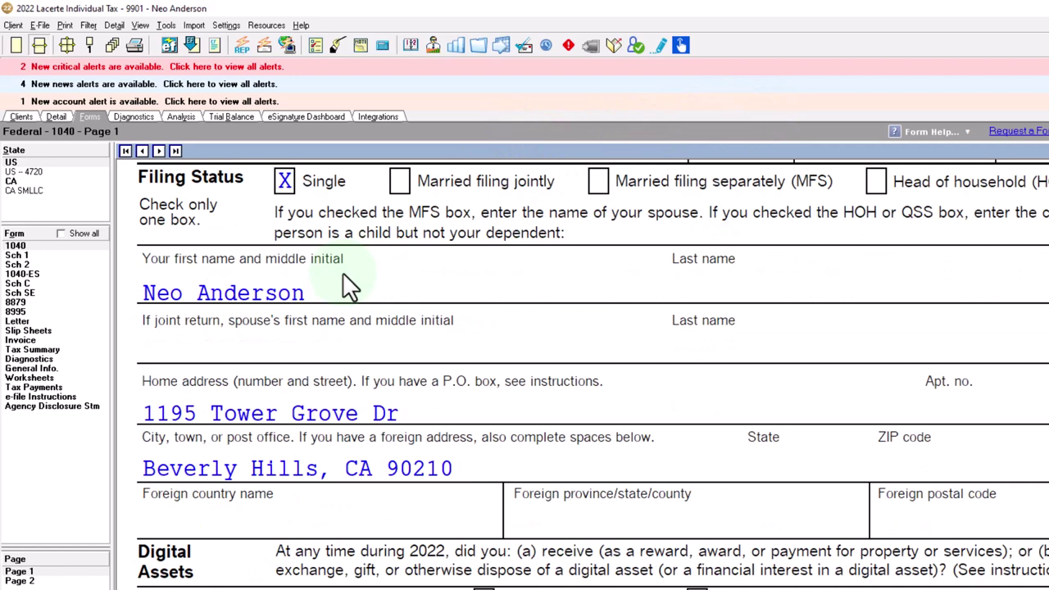
{"action": "scroll", "coordinate": [349, 283], "scroll_direction": "down", "scroll_amount": 2}
{"action": "scroll", "coordinate": [578, 363], "scroll_direction": "down", "scroll_amount": 8}
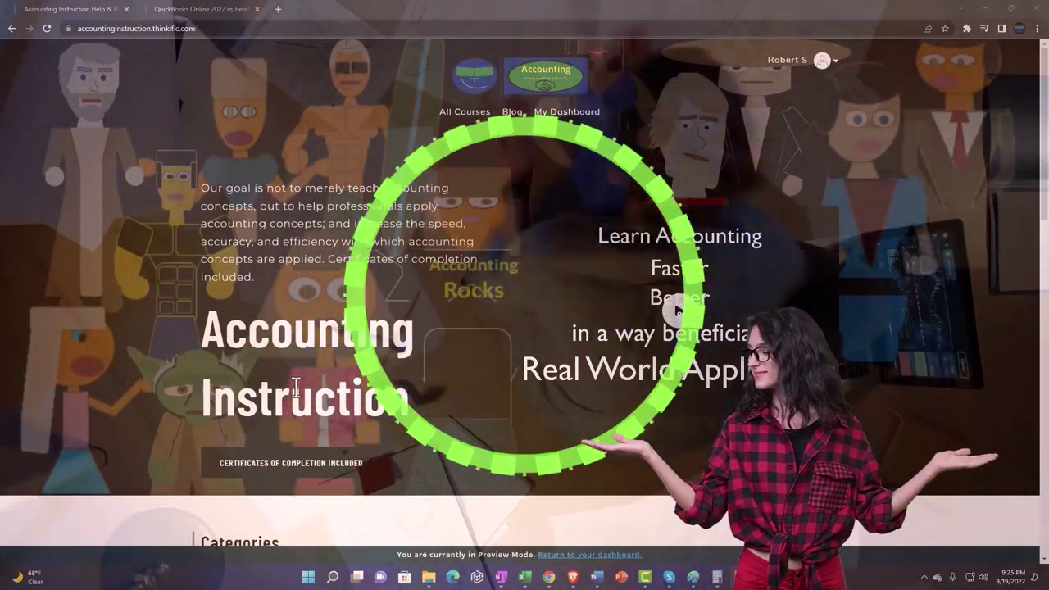
Step: Browse the Accounting Instruction course categories in the browser, then view the QuickBooks Online 2022 course's OneNote - Getting Started 2022 section
{"action": "scroll", "coordinate": [144, 448], "scroll_direction": "down", "scroll_amount": 3}
{"action": "scroll", "coordinate": [144, 448], "scroll_direction": "down", "scroll_amount": 4}
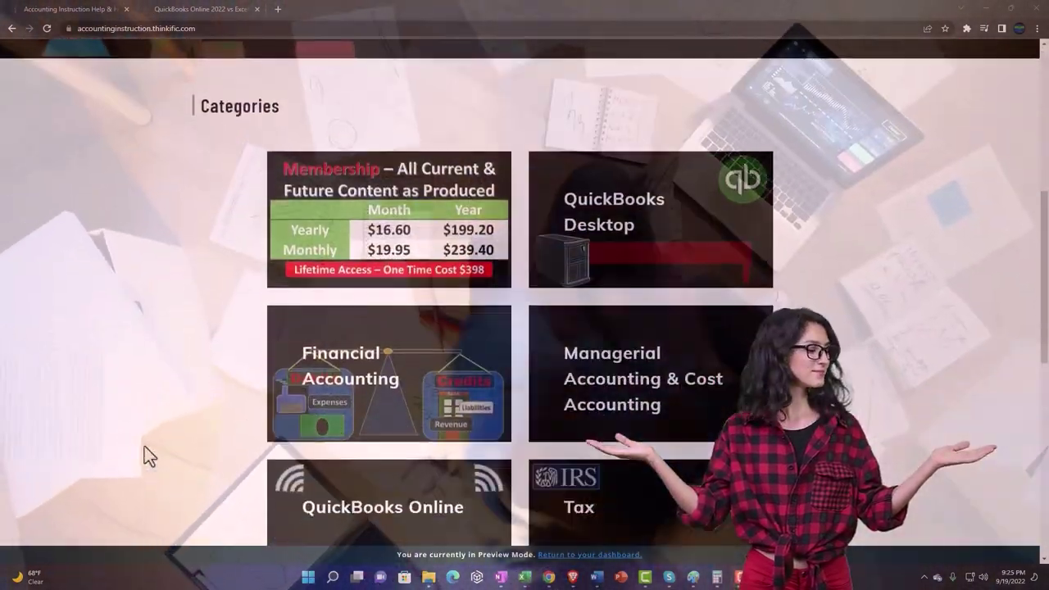
{"action": "scroll", "coordinate": [144, 447], "scroll_direction": "down", "scroll_amount": 6}
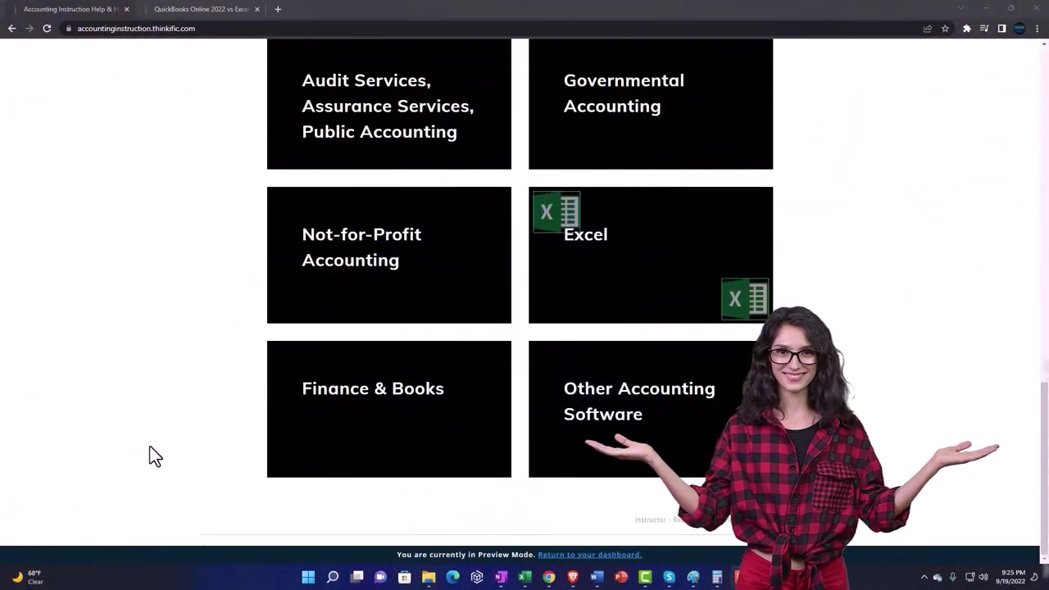
{"action": "left_click", "coordinate": [187, 10]}
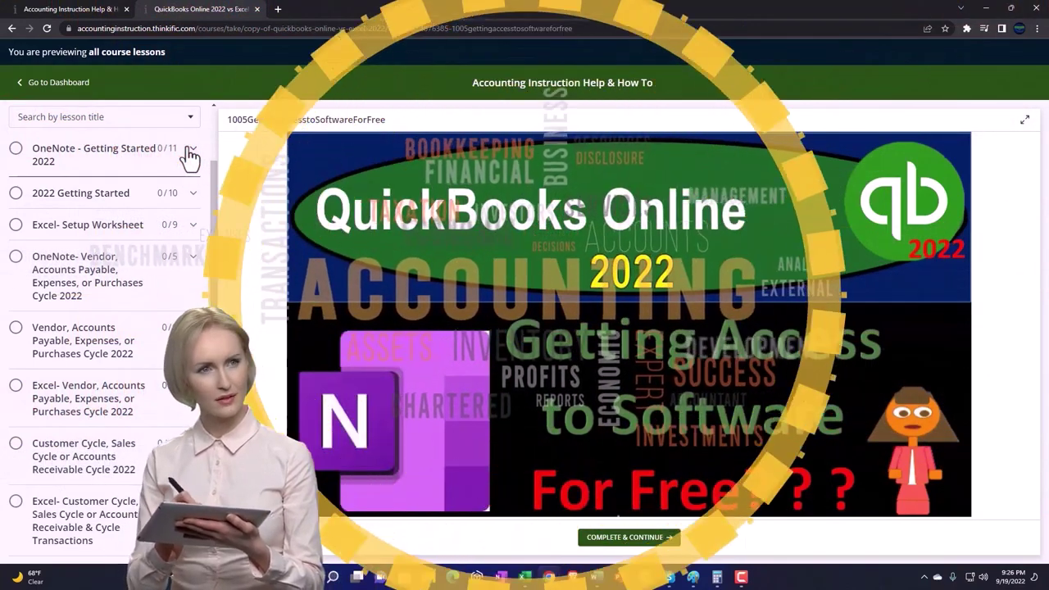
{"action": "left_click", "coordinate": [188, 151]}
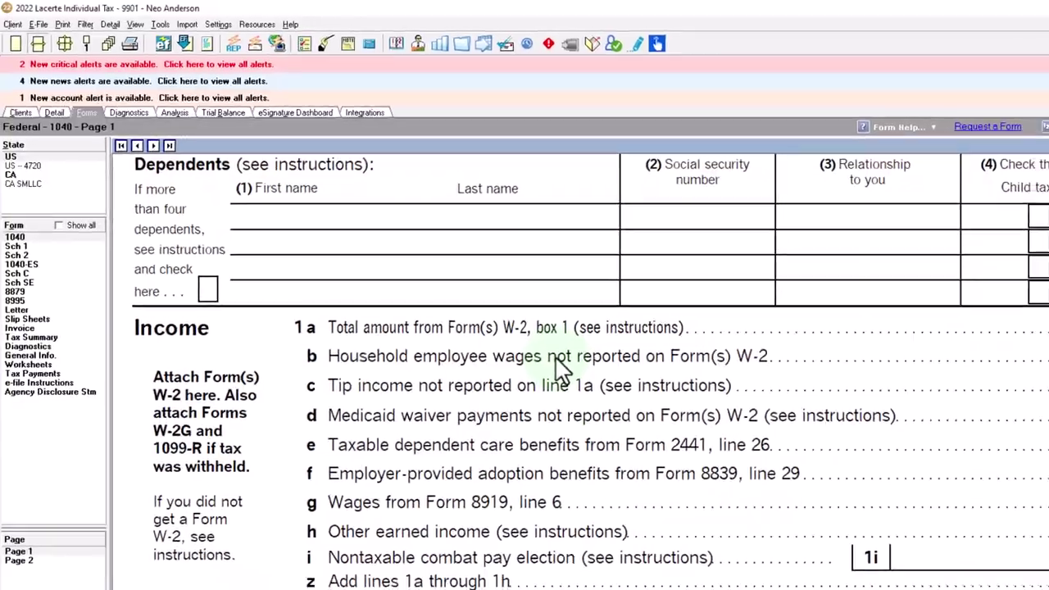
Step: Review the income and deduction lines on Form 1040 page 1, then examine Schedule C down to line 31 net profit
{"action": "scroll", "coordinate": [439, 287], "scroll_direction": "down", "scroll_amount": 6}
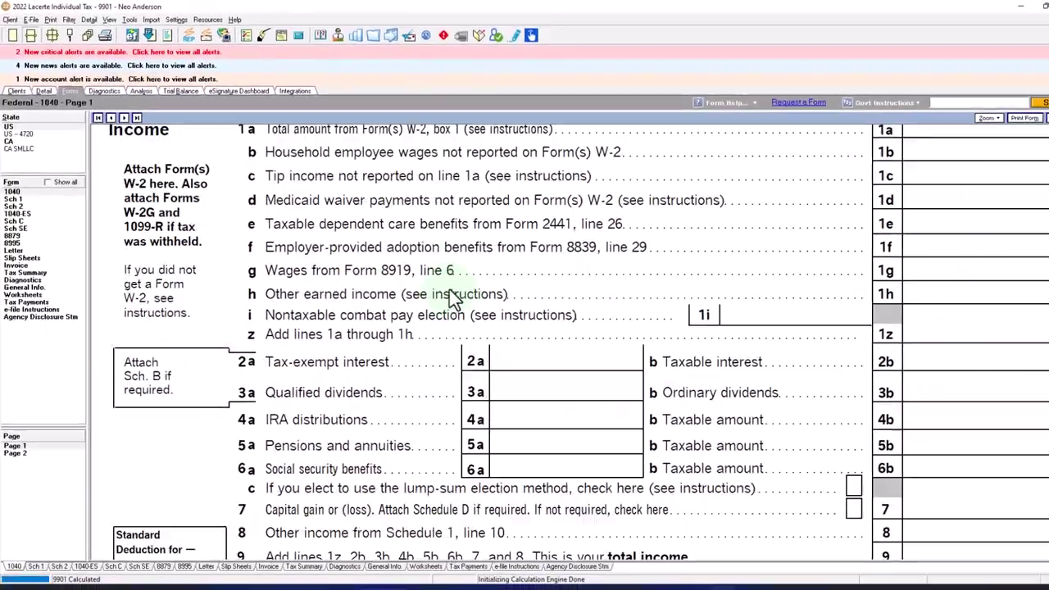
{"action": "scroll", "coordinate": [439, 287], "scroll_direction": "down", "scroll_amount": 4}
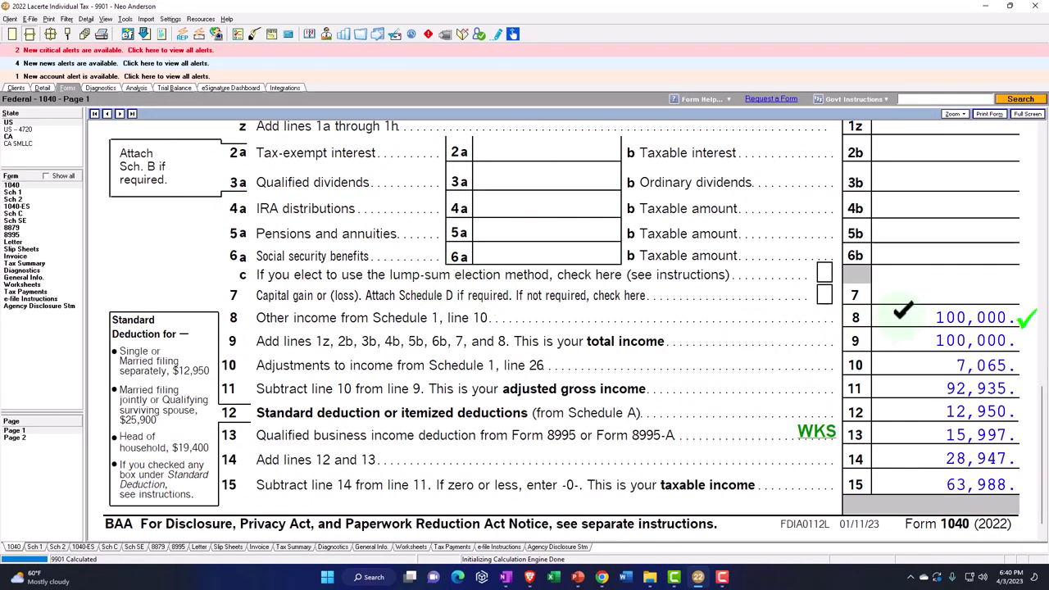
{"action": "left_click", "coordinate": [36, 214]}
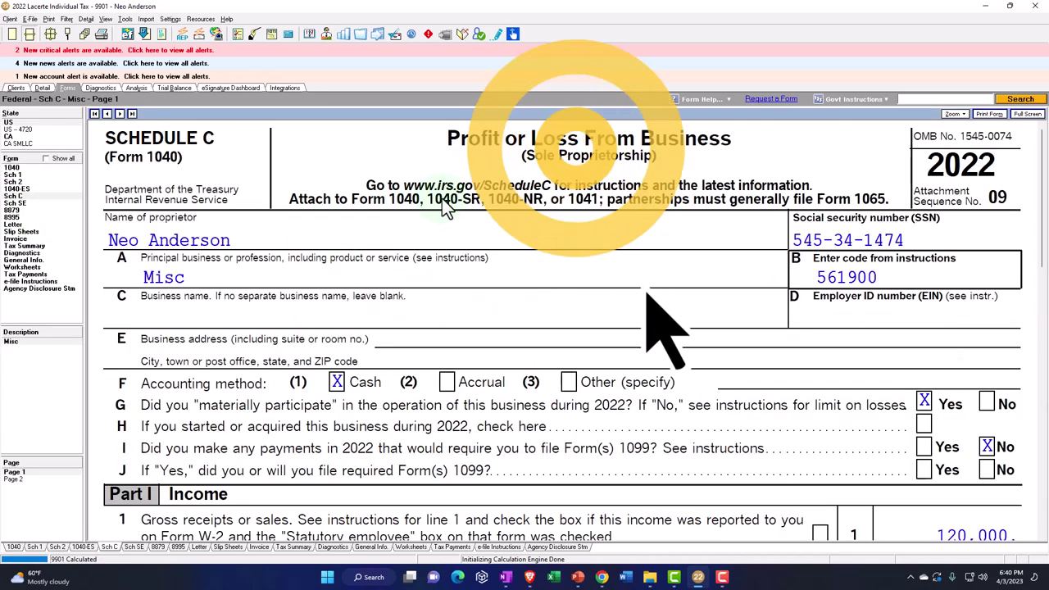
{"action": "scroll", "coordinate": [504, 203], "scroll_direction": "down", "scroll_amount": 10}
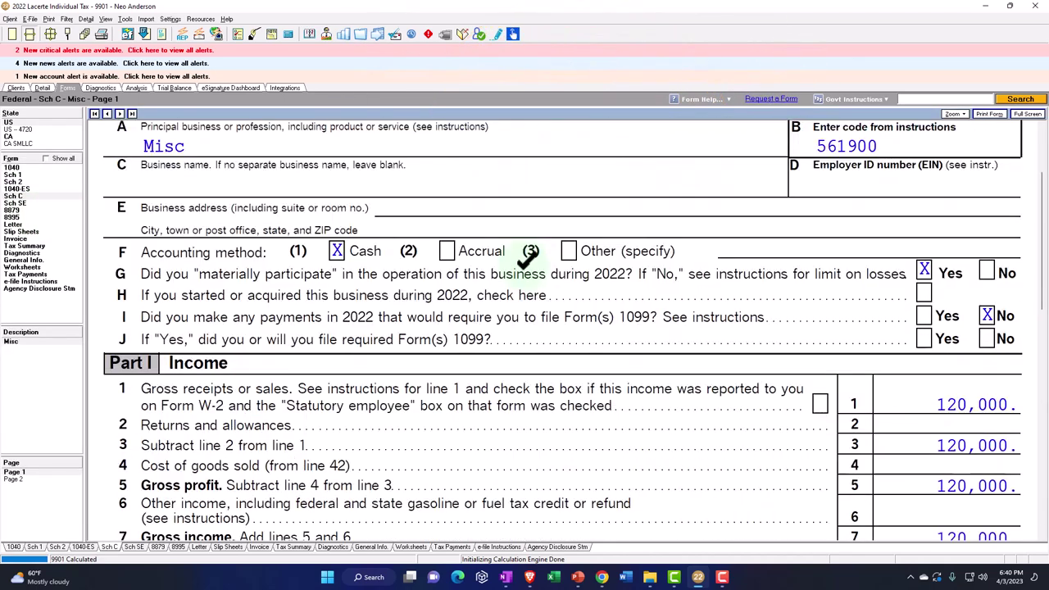
{"action": "scroll", "coordinate": [524, 267], "scroll_direction": "down", "scroll_amount": 8}
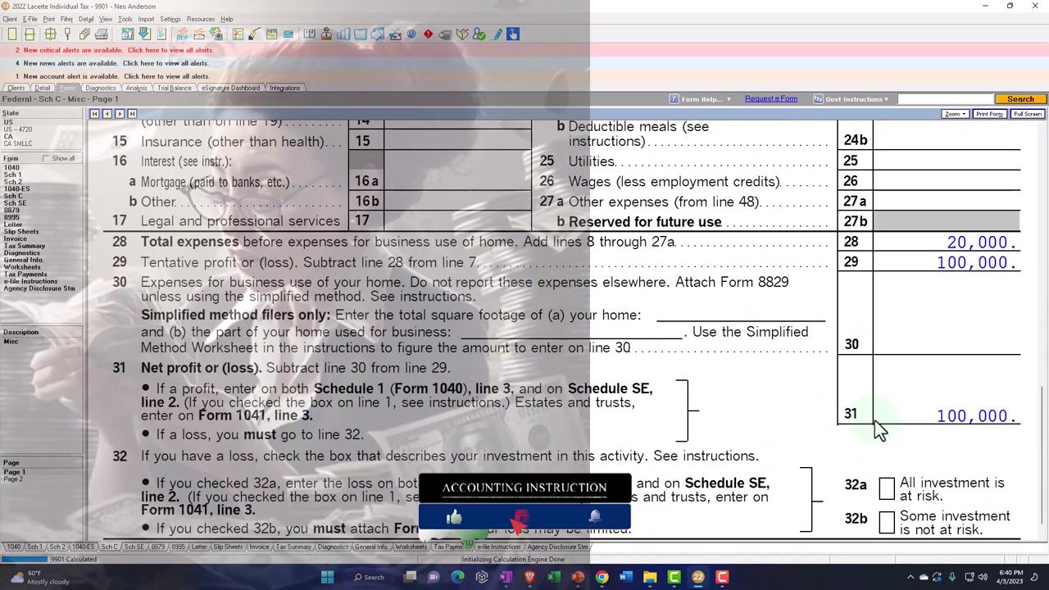
Step: Trace the business income from Schedule 1 line 3 to line 8 on page 1 of Form 1040
{"action": "left_click", "coordinate": [20, 182]}
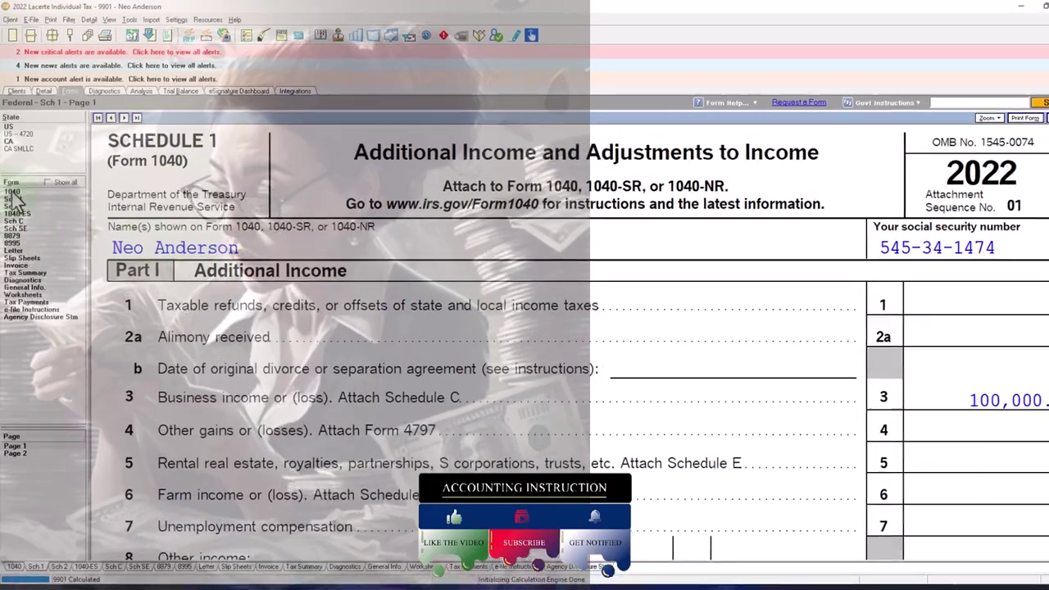
{"action": "left_click", "coordinate": [13, 186]}
{"action": "scroll", "coordinate": [680, 427], "scroll_direction": "down", "scroll_amount": 5}
{"action": "scroll", "coordinate": [850, 538], "scroll_direction": "down", "scroll_amount": 10}
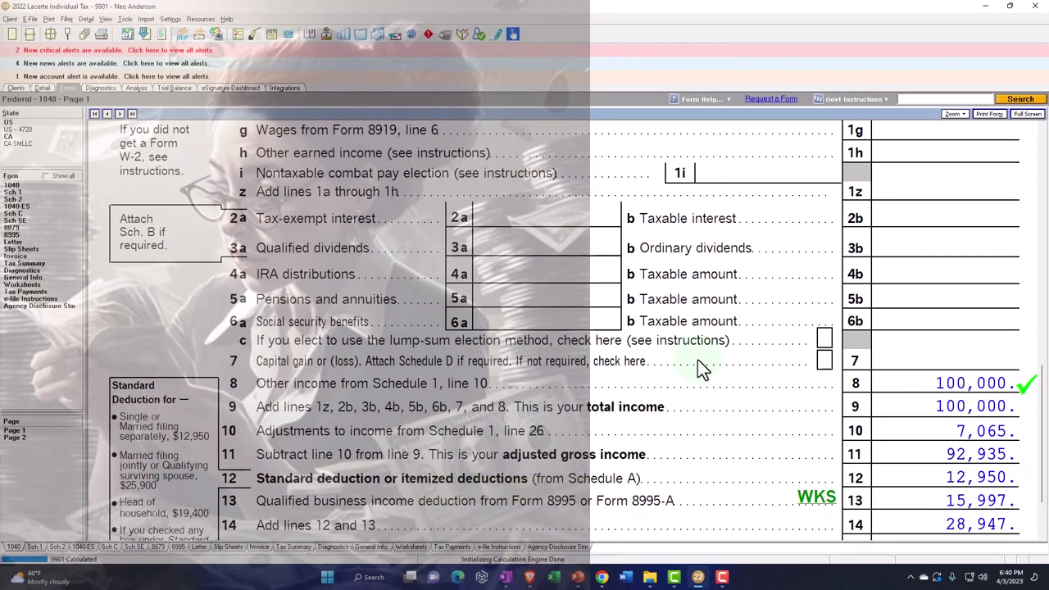
Step: Check the net profit on Schedule C, then follow it through the self-employment tax calculation on Schedule SE
{"action": "left_click", "coordinate": [21, 215]}
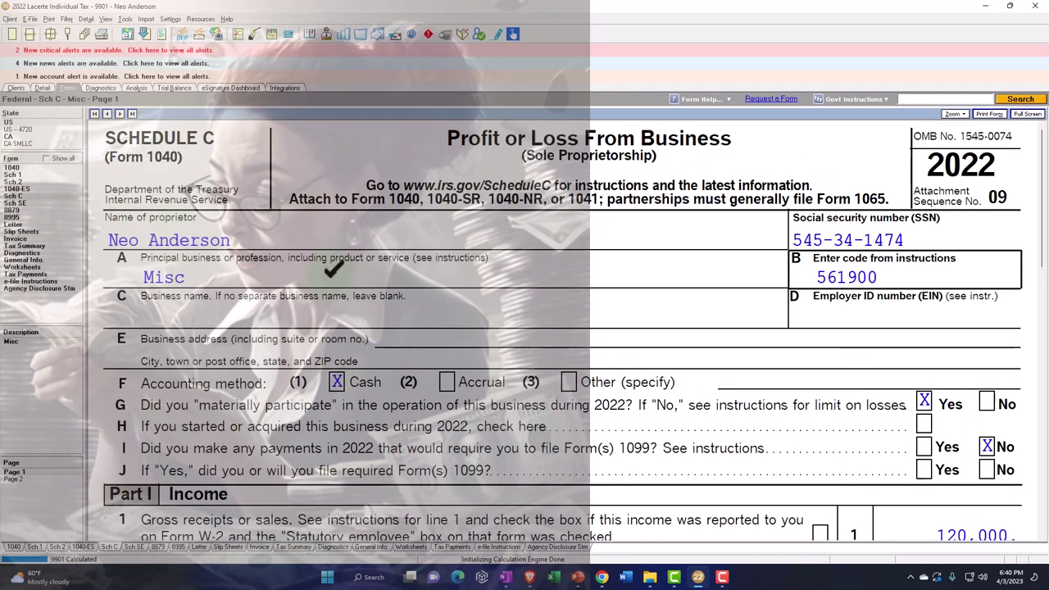
{"action": "scroll", "coordinate": [555, 342], "scroll_direction": "down", "scroll_amount": 8}
{"action": "scroll", "coordinate": [594, 393], "scroll_direction": "down", "scroll_amount": 3}
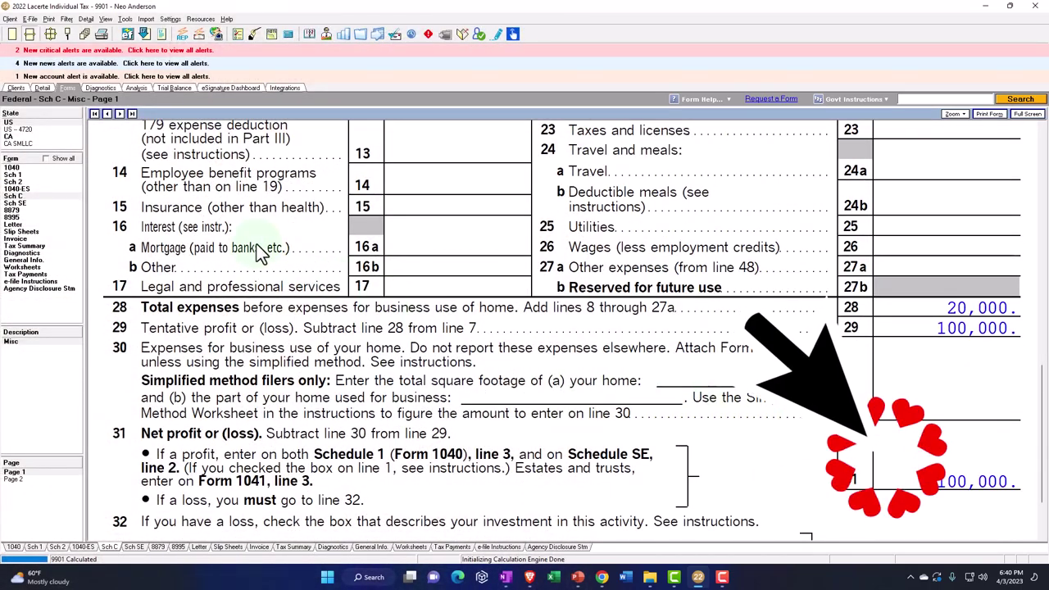
{"action": "left_click", "coordinate": [32, 205]}
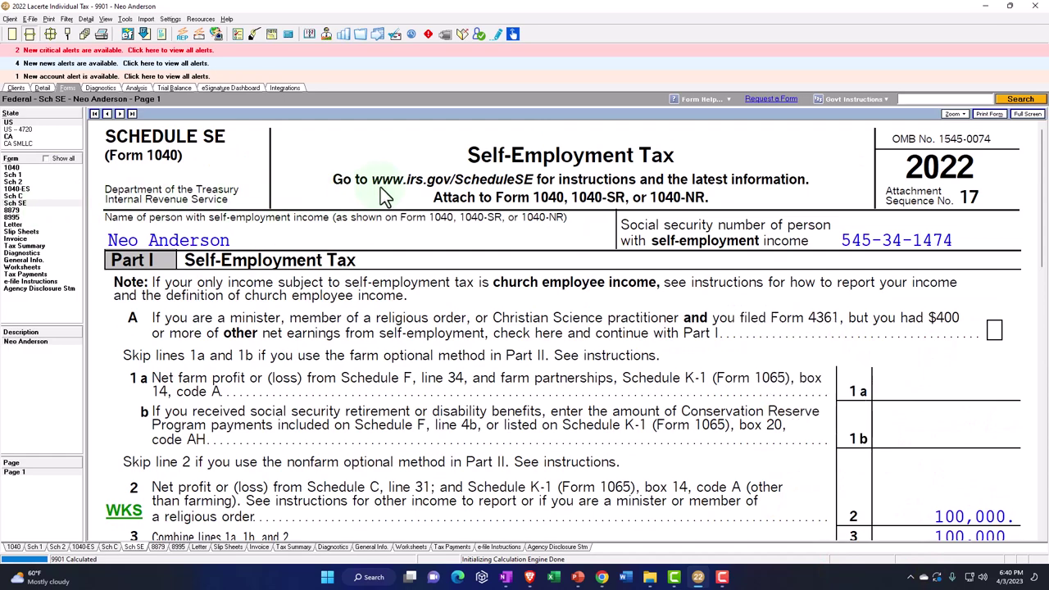
{"action": "scroll", "coordinate": [564, 263], "scroll_direction": "down", "scroll_amount": 10}
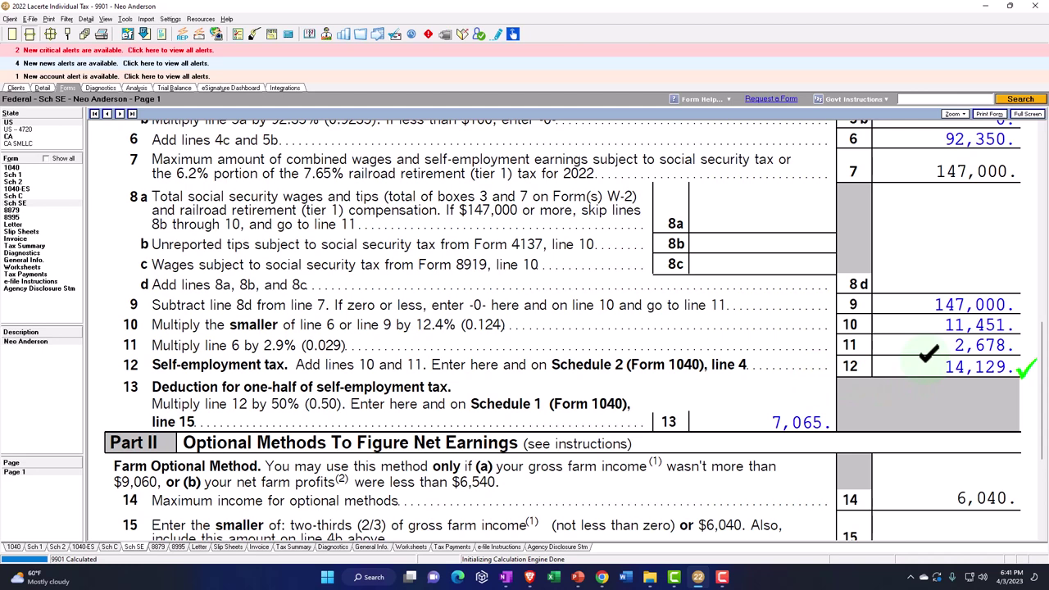
Step: Follow the self-employment tax to Schedule 2 line 4 and to line 23 on page 2 of Form 1040
{"action": "left_click", "coordinate": [25, 182]}
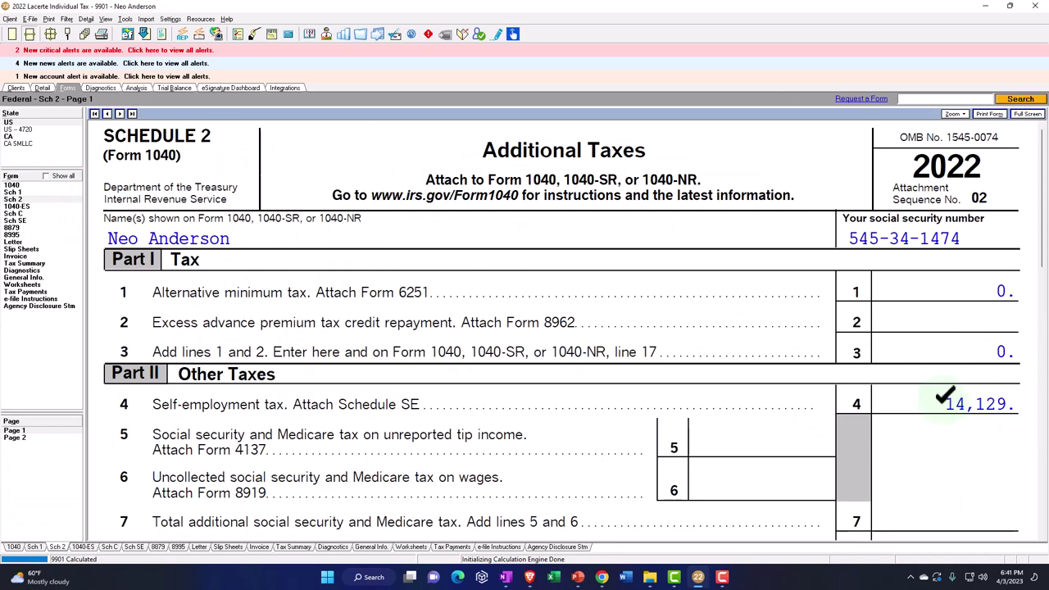
{"action": "left_click", "coordinate": [17, 186]}
{"action": "left_click", "coordinate": [33, 439]}
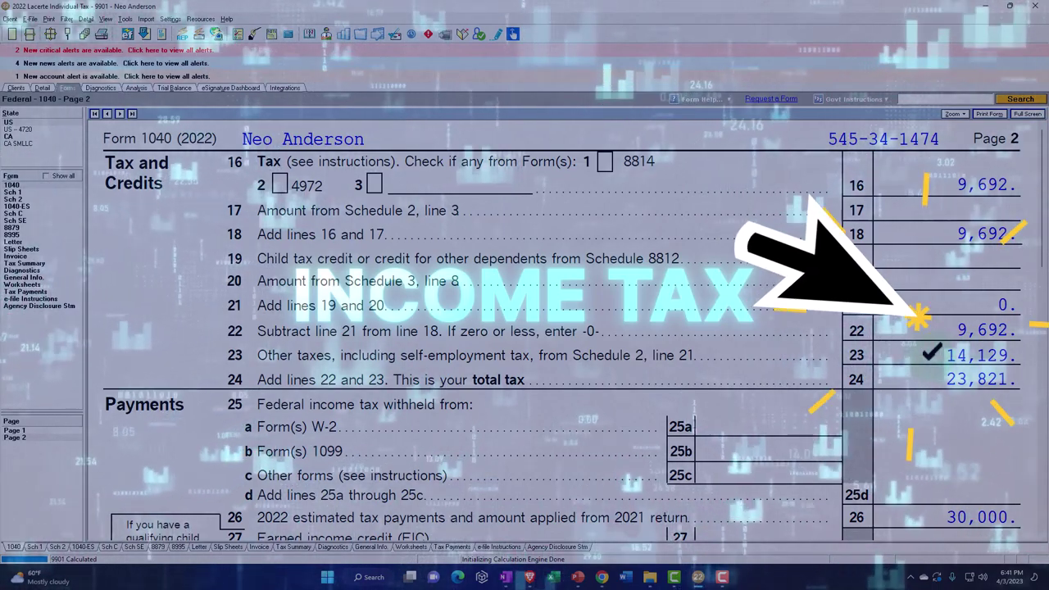
Step: Recheck the income lines on Form 1040 page 1 against the receipts, total expenses and net profit on Schedule C
{"action": "left_click", "coordinate": [37, 431]}
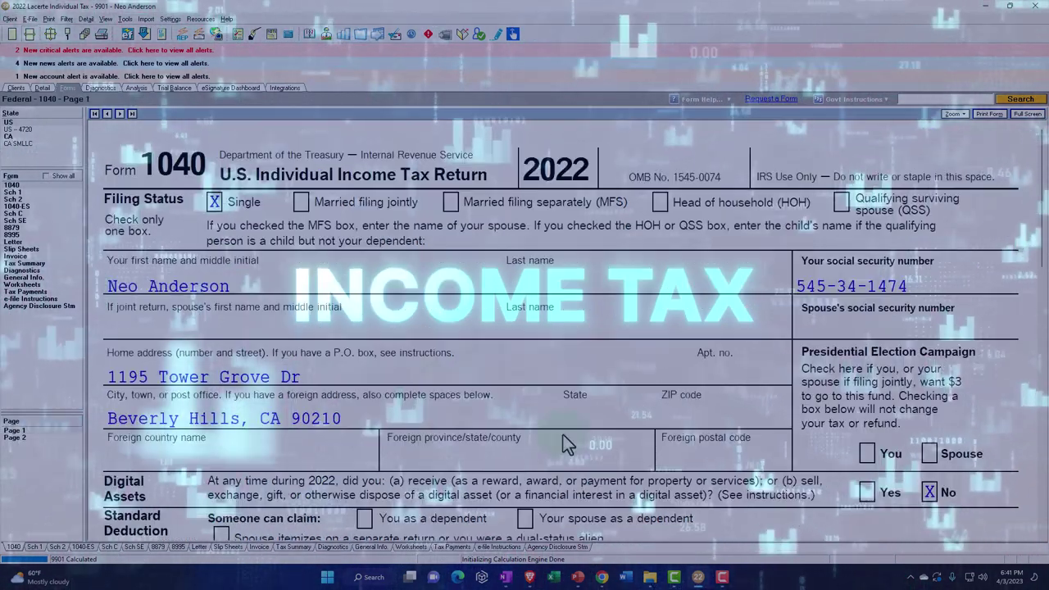
{"action": "scroll", "coordinate": [604, 445], "scroll_direction": "down", "scroll_amount": 10}
{"action": "scroll", "coordinate": [607, 442], "scroll_direction": "down", "scroll_amount": 5}
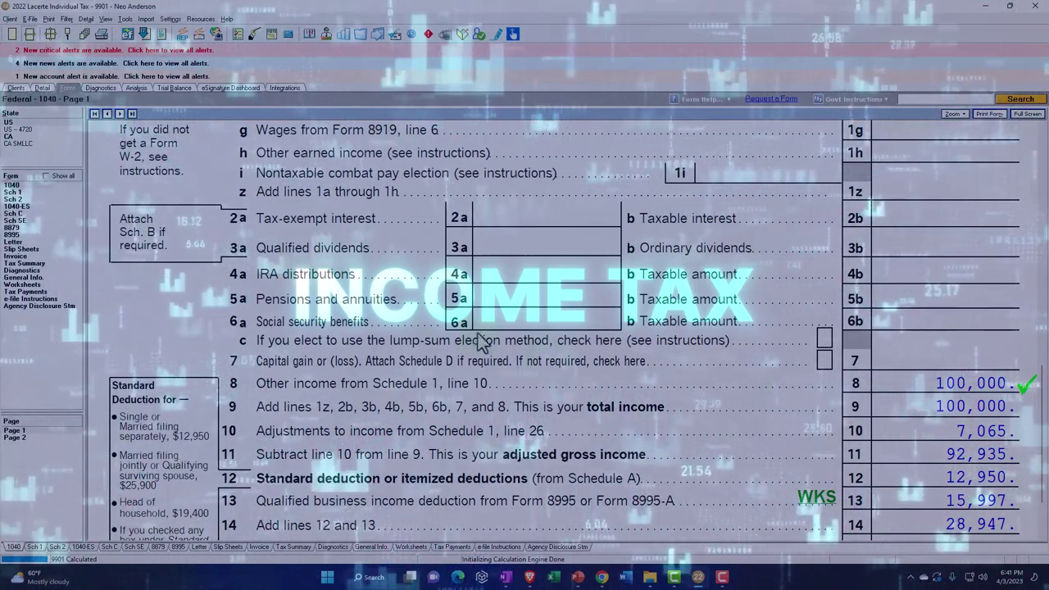
{"action": "left_click", "coordinate": [24, 215]}
{"action": "scroll", "coordinate": [713, 471], "scroll_direction": "down", "scroll_amount": 10}
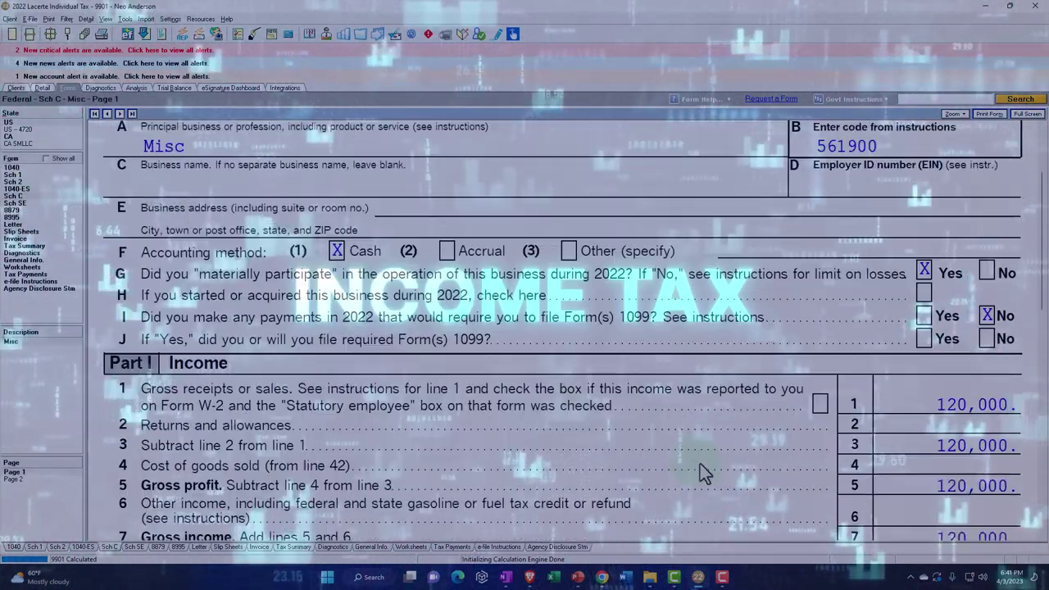
{"action": "scroll", "coordinate": [746, 483], "scroll_direction": "down", "scroll_amount": 5}
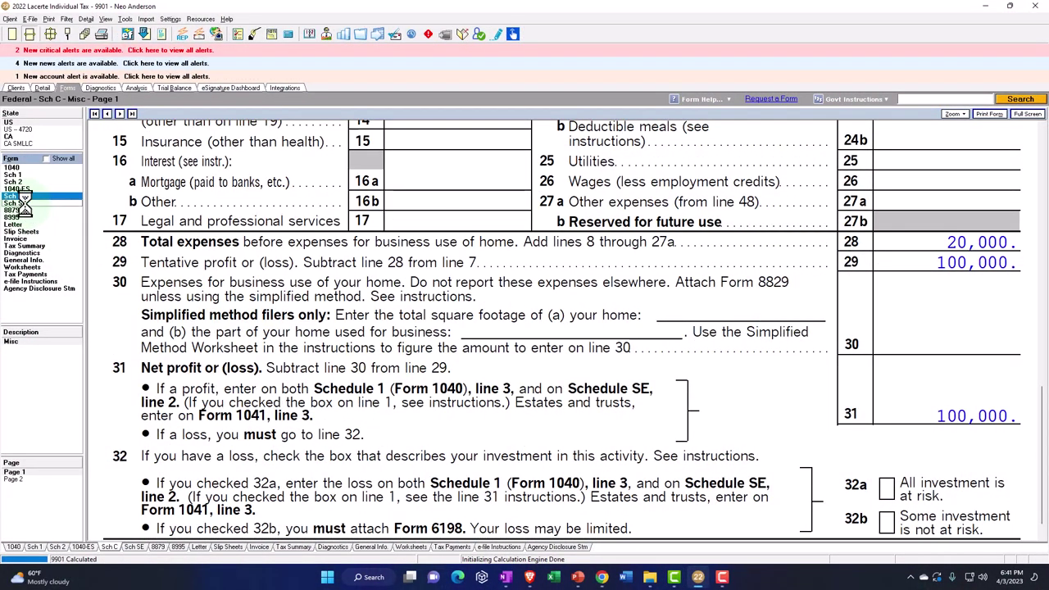
Step: Examine Schedule SE line 12 self-employment tax and the line 13 deduction for one-half of it
{"action": "left_click", "coordinate": [23, 203]}
{"action": "scroll", "coordinate": [830, 446], "scroll_direction": "down", "scroll_amount": 15}
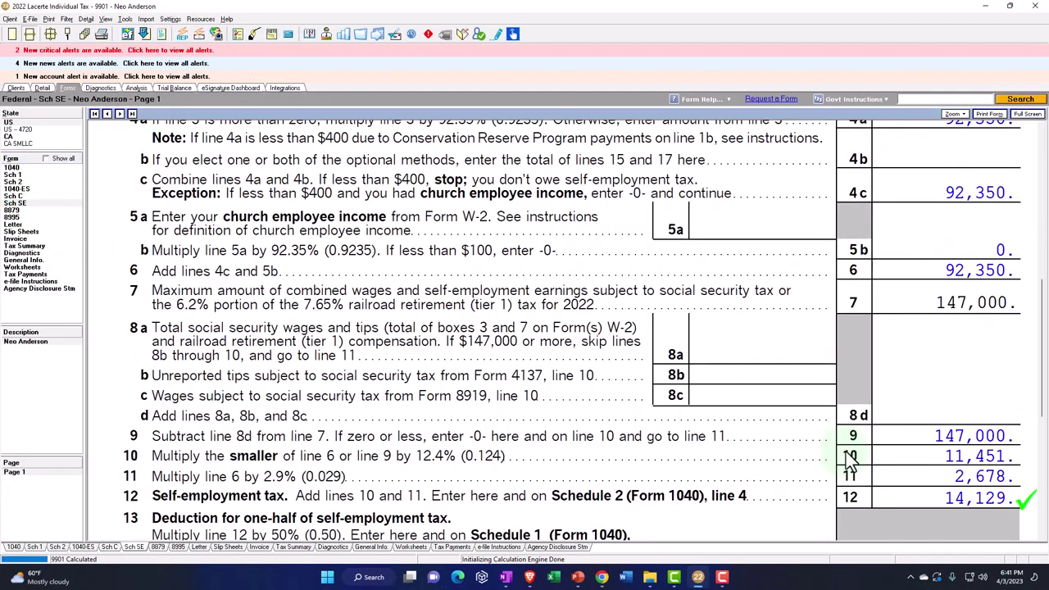
{"action": "scroll", "coordinate": [848, 459], "scroll_direction": "down", "scroll_amount": 2}
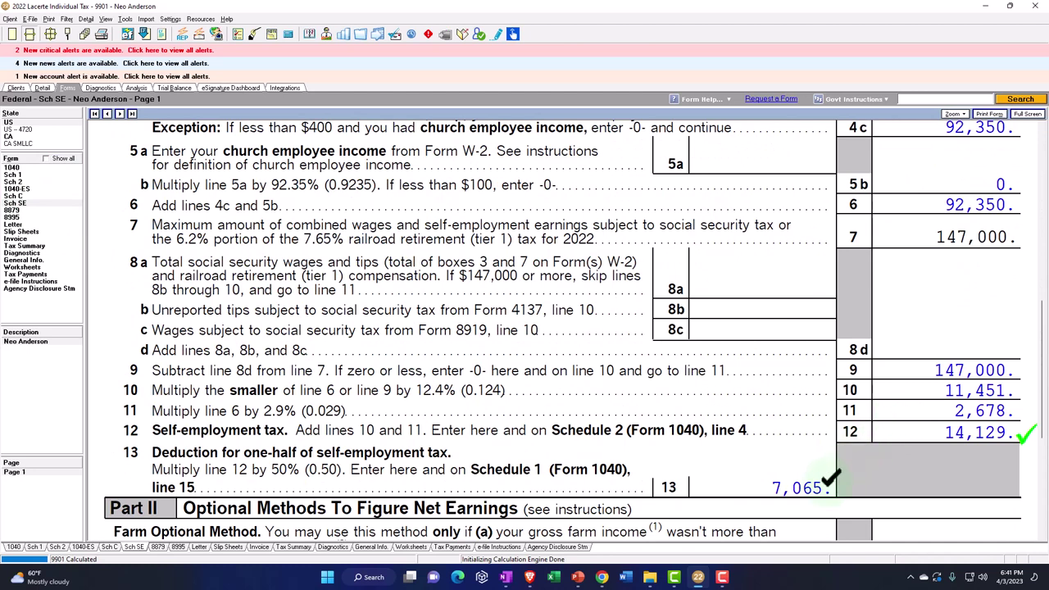
Step: Trace the self-employment tax deduction from Schedule 1 page 2, line 15, to the adjustments and taxable income on Form 1040 page 1
{"action": "left_click", "coordinate": [11, 176]}
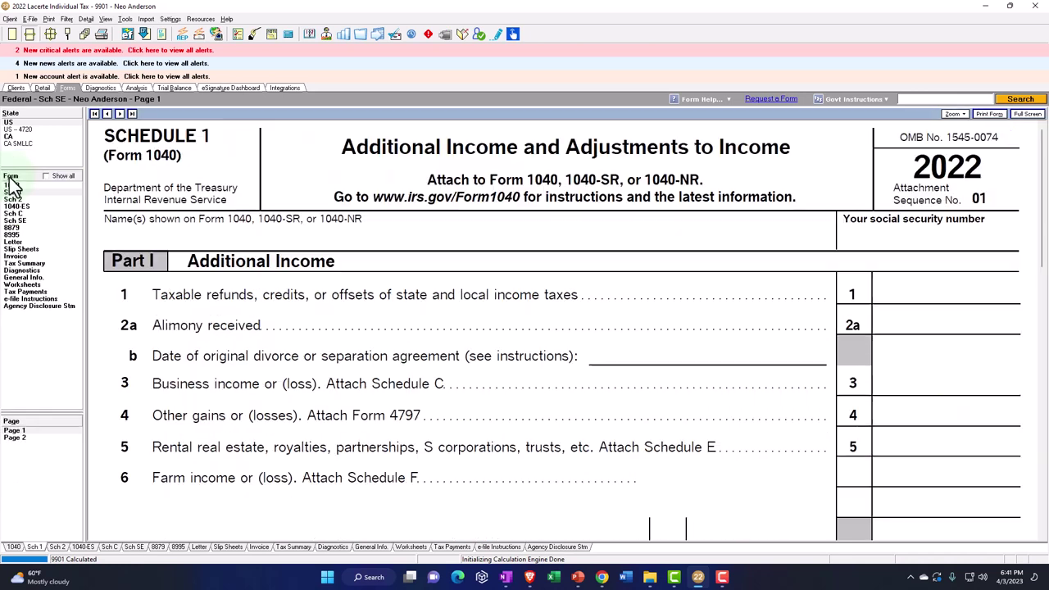
{"action": "left_click", "coordinate": [26, 438]}
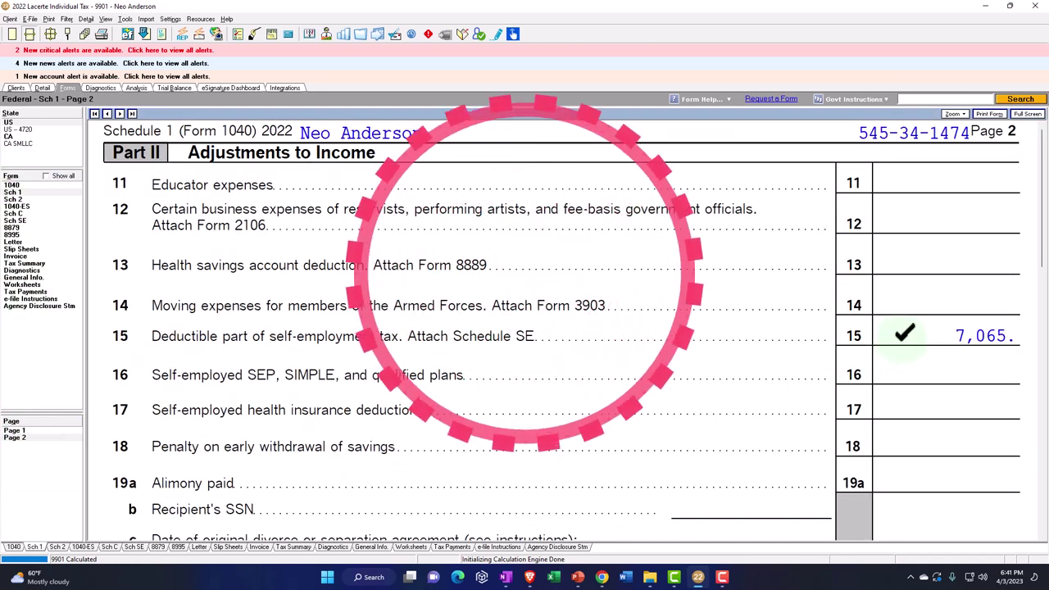
{"action": "left_click", "coordinate": [12, 185]}
{"action": "scroll", "coordinate": [677, 374], "scroll_direction": "down", "scroll_amount": 10}
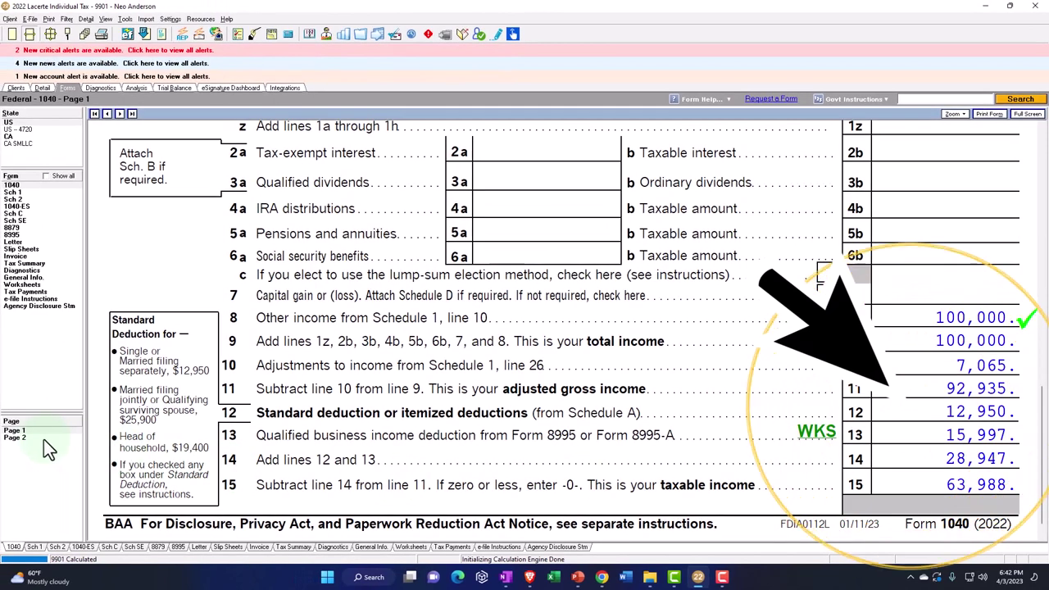
Step: Review the total tax, estimated payments and refund lines on page 2 of Form 1040
{"action": "left_click", "coordinate": [36, 439]}
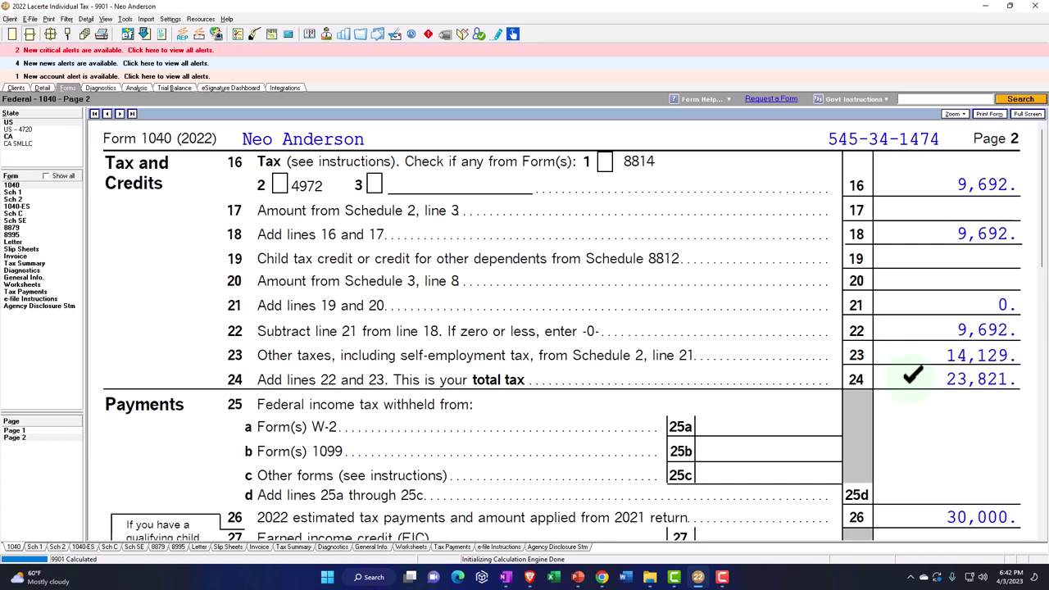
{"action": "scroll", "coordinate": [913, 374], "scroll_direction": "down", "scroll_amount": 3}
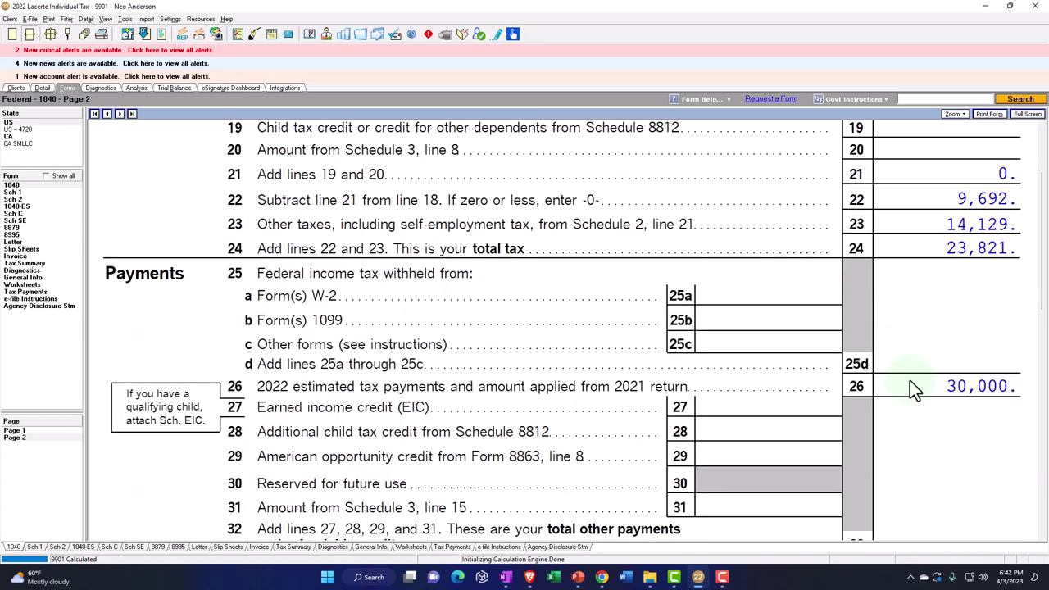
{"action": "scroll", "coordinate": [910, 381], "scroll_direction": "down", "scroll_amount": 5}
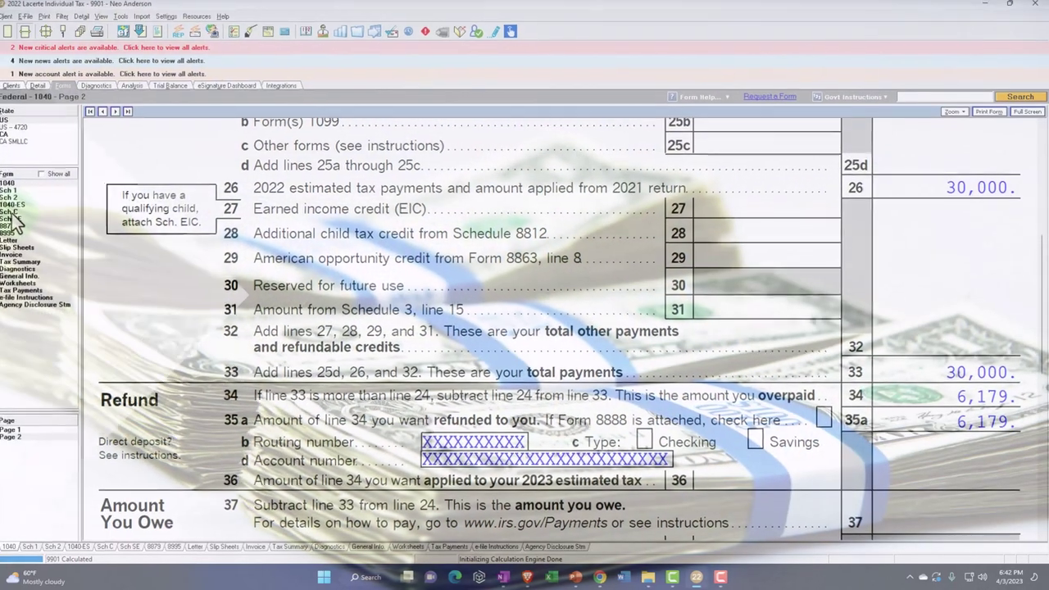
Step: Examine the Schedule C income and expense categories down to the business use of home section on line 30
{"action": "left_click", "coordinate": [9, 212]}
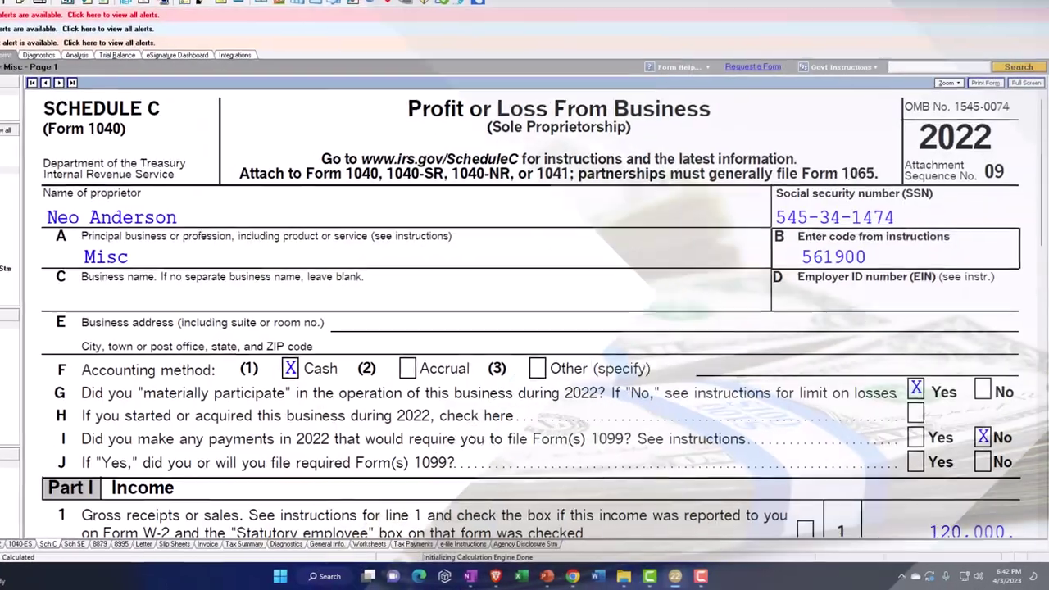
{"action": "scroll", "coordinate": [517, 328], "scroll_direction": "down", "scroll_amount": 5}
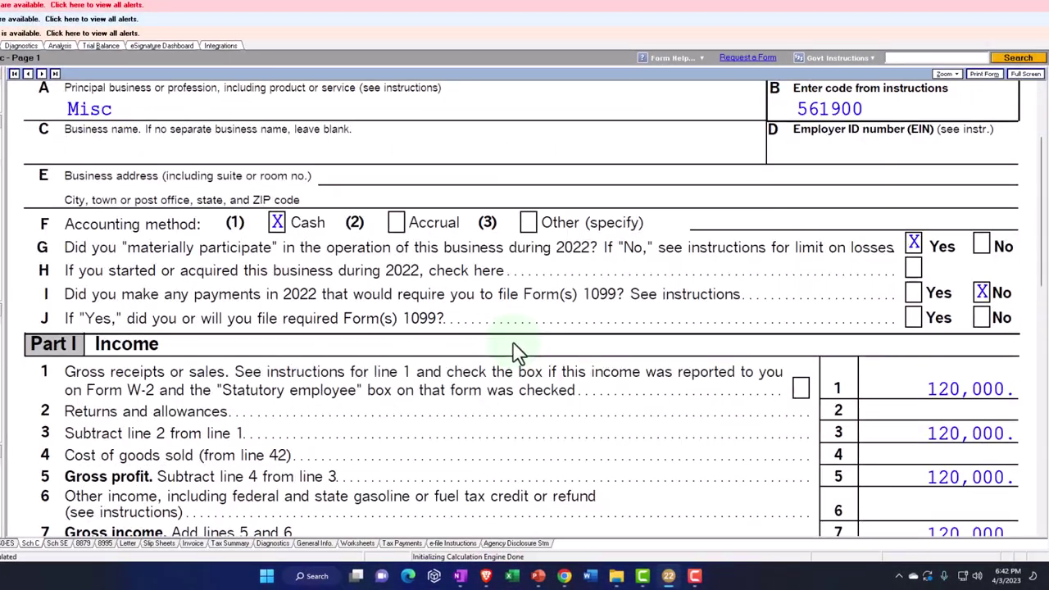
{"action": "scroll", "coordinate": [516, 358], "scroll_direction": "down", "scroll_amount": 3}
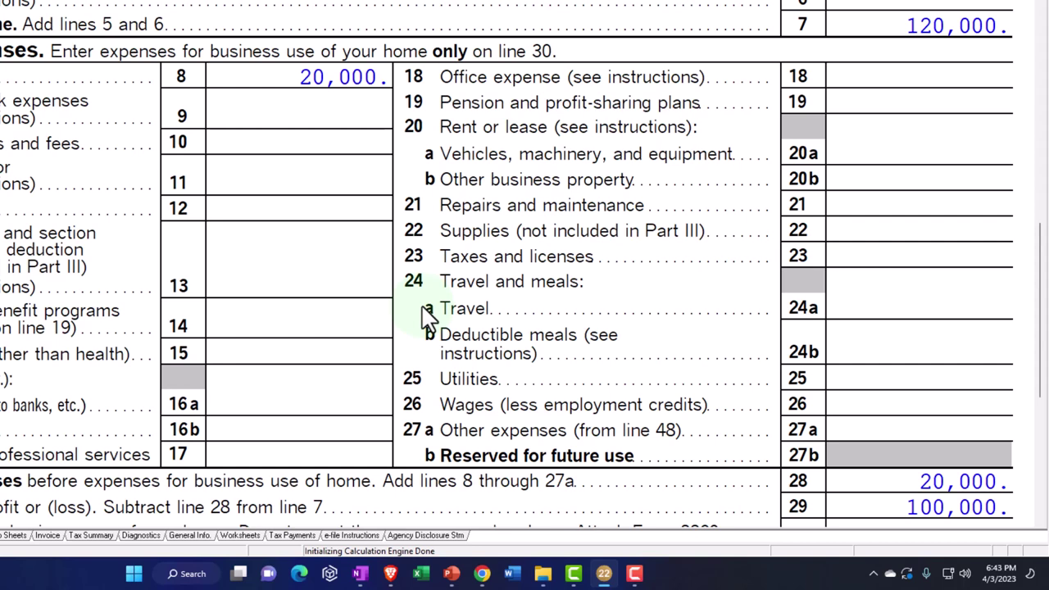
{"action": "scroll", "coordinate": [445, 353], "scroll_direction": "down", "scroll_amount": 3}
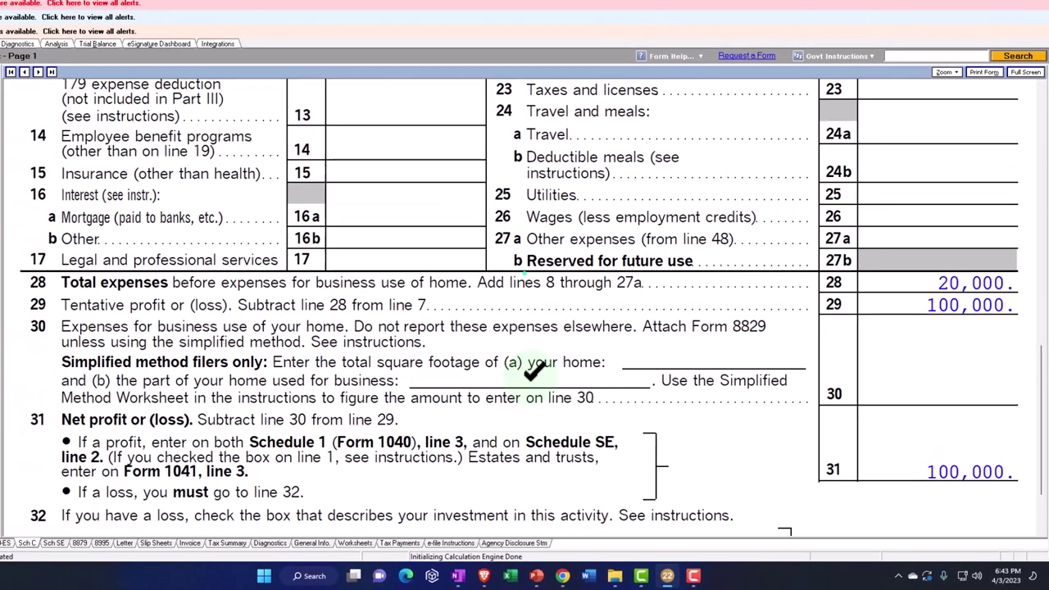
Step: Review the income lines on page 1 of Form 1040, starting with the W-2 wages on line 1a
{"action": "left_click", "coordinate": [532, 370]}
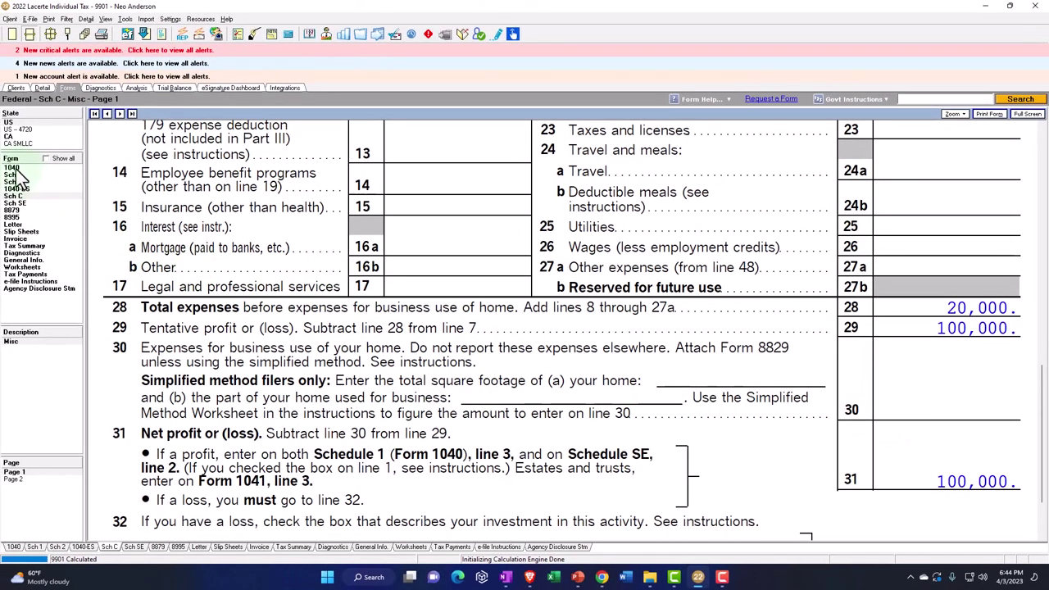
{"action": "left_click", "coordinate": [16, 172]}
{"action": "scroll", "coordinate": [573, 351], "scroll_direction": "down", "scroll_amount": 8}
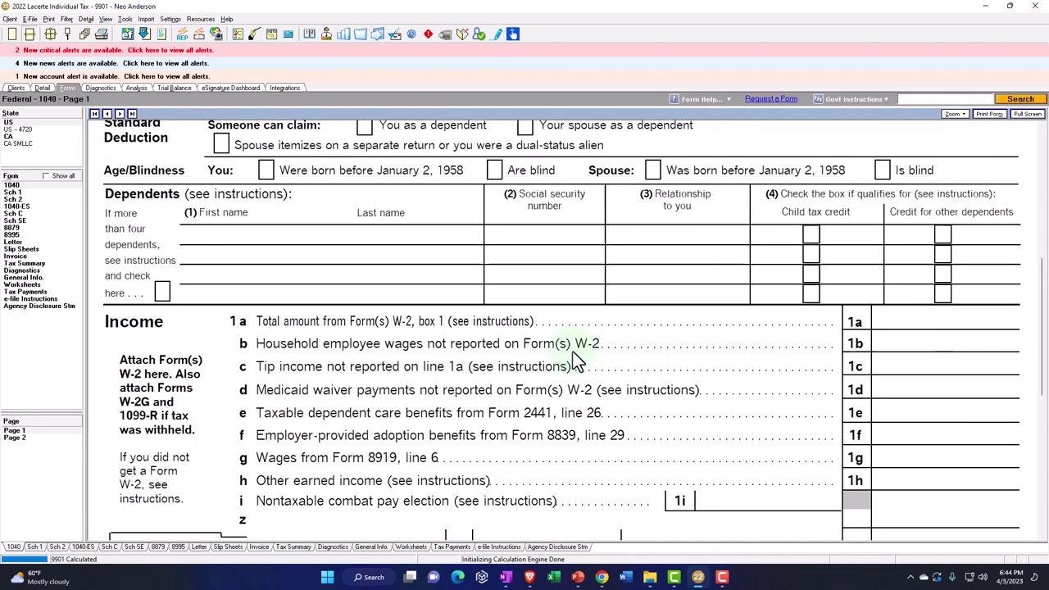
{"action": "scroll", "coordinate": [573, 352], "scroll_direction": "down", "scroll_amount": 3}
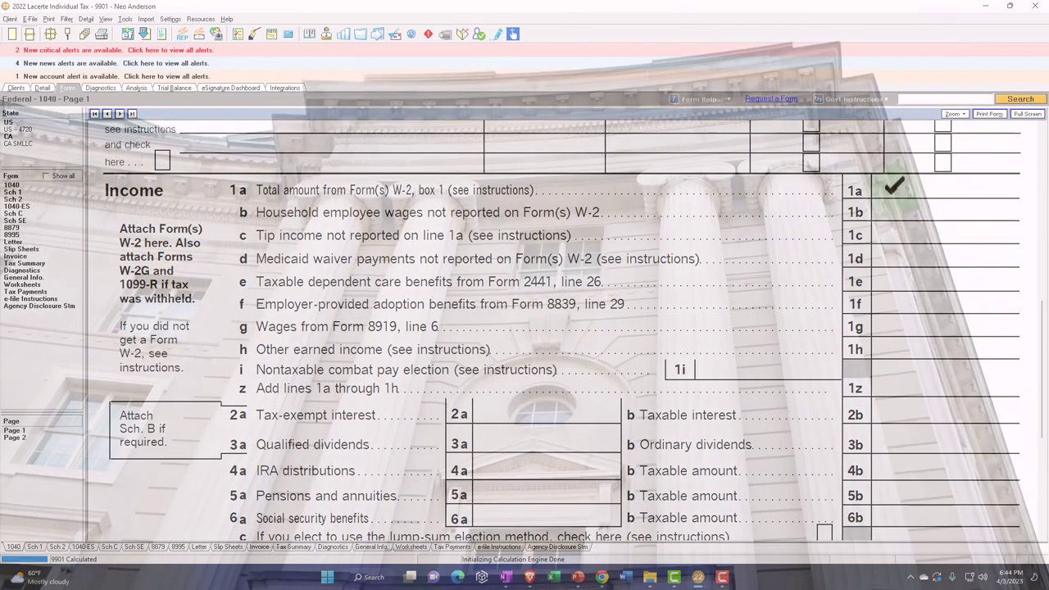
Step: Examine the gross receipts in Part I and the expense categories in Part II of Schedule C
{"action": "left_click", "coordinate": [25, 215]}
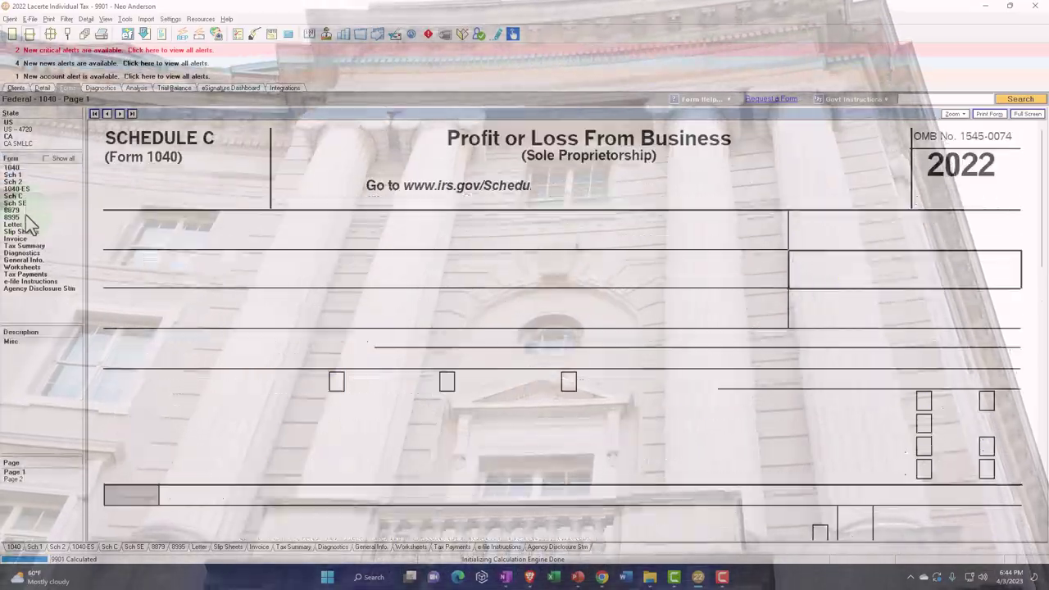
{"action": "scroll", "coordinate": [439, 428], "scroll_direction": "down", "scroll_amount": 3}
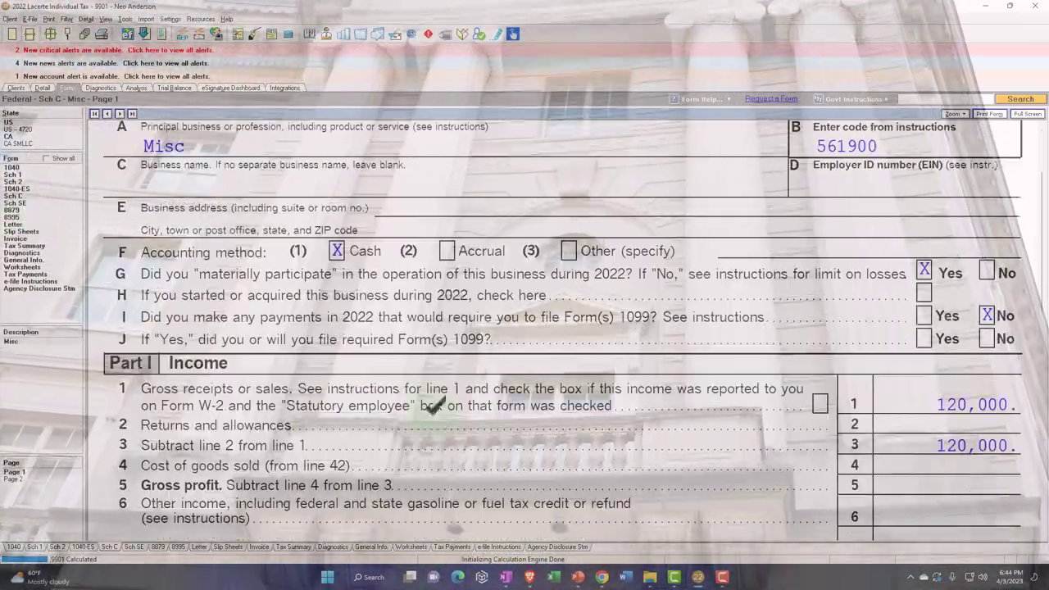
{"action": "scroll", "coordinate": [434, 422], "scroll_direction": "down", "scroll_amount": 2}
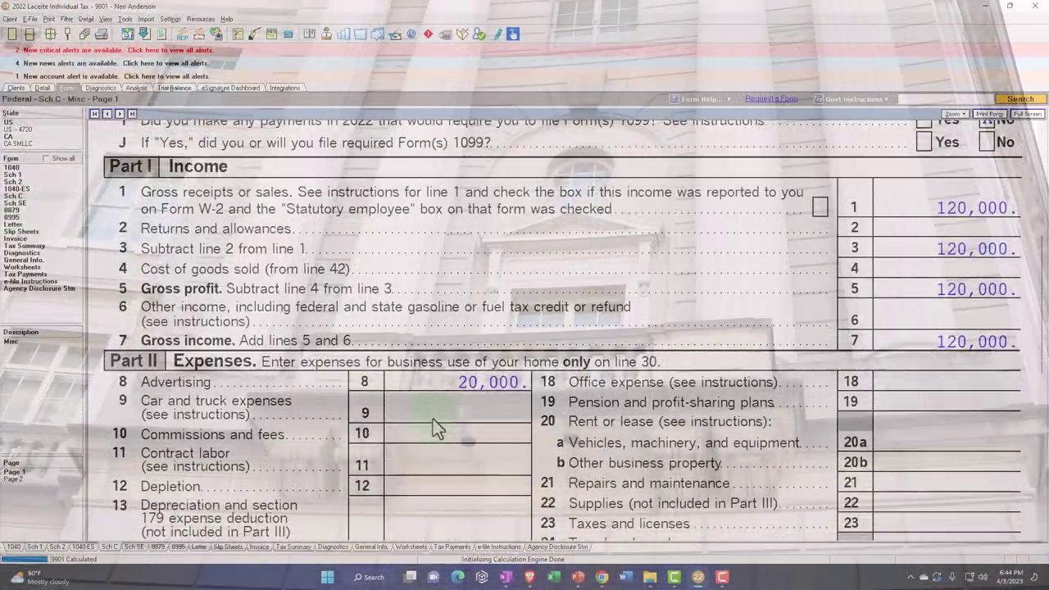
{"action": "scroll", "coordinate": [435, 414], "scroll_direction": "down", "scroll_amount": 1}
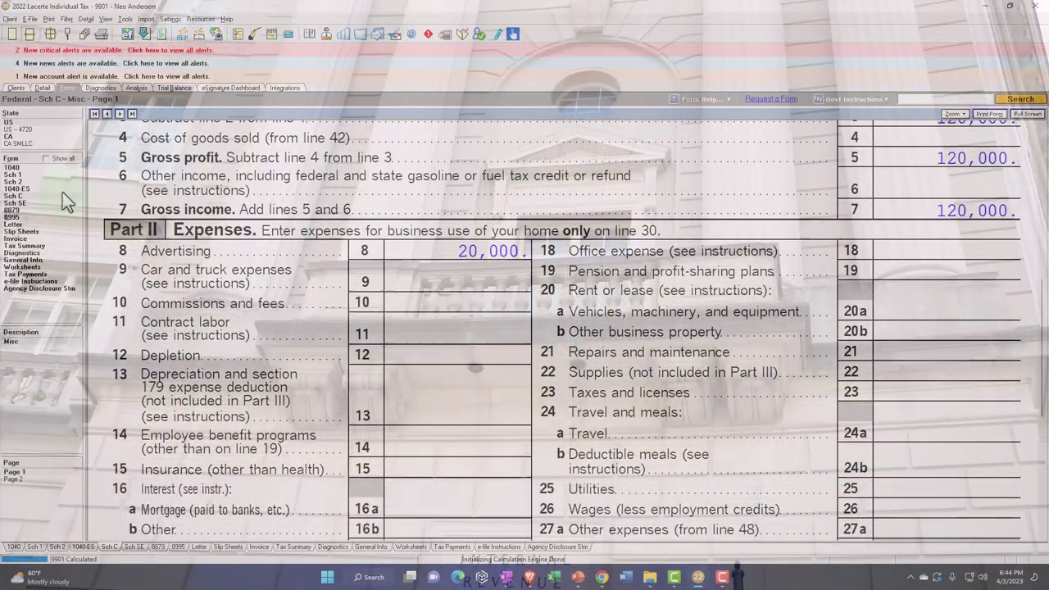
Step: List all available forms and examine Form 8829's home-use area lines and its direct and indirect expense columns
{"action": "left_click", "coordinate": [46, 159]}
{"action": "scroll", "coordinate": [66, 193], "scroll_direction": "down", "scroll_amount": 2}
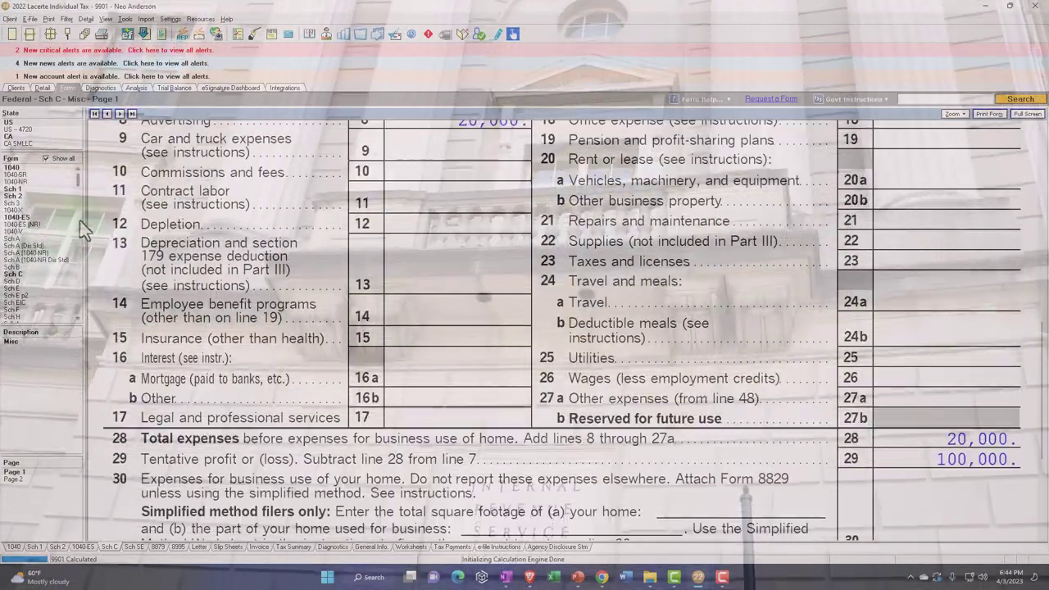
{"action": "scroll", "coordinate": [77, 189], "scroll_direction": "down", "scroll_amount": 3}
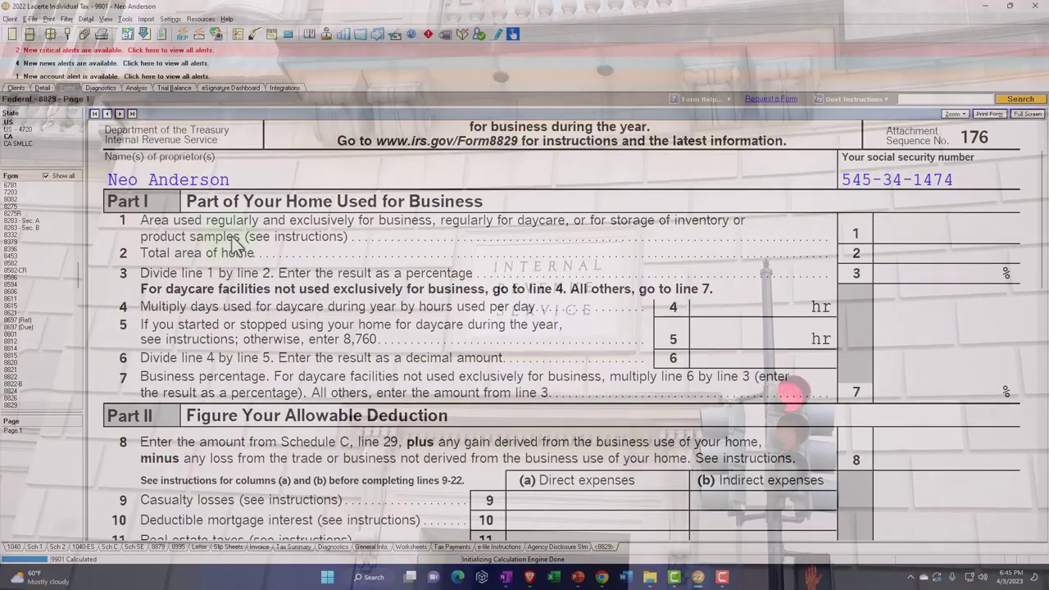
{"action": "scroll", "coordinate": [340, 239], "scroll_direction": "down", "scroll_amount": 4}
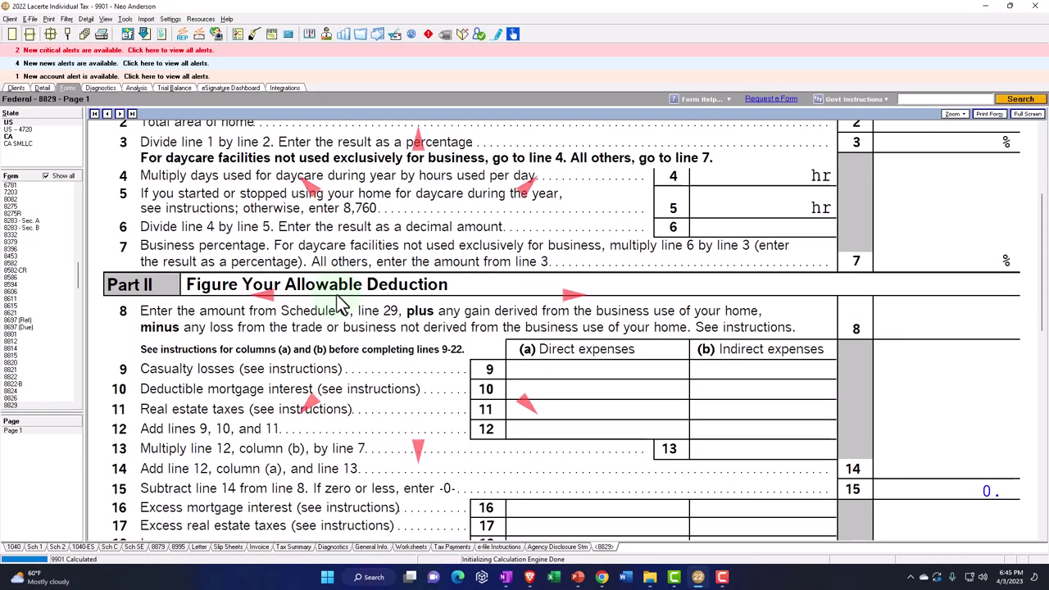
{"action": "scroll", "coordinate": [340, 302], "scroll_direction": "down", "scroll_amount": 2}
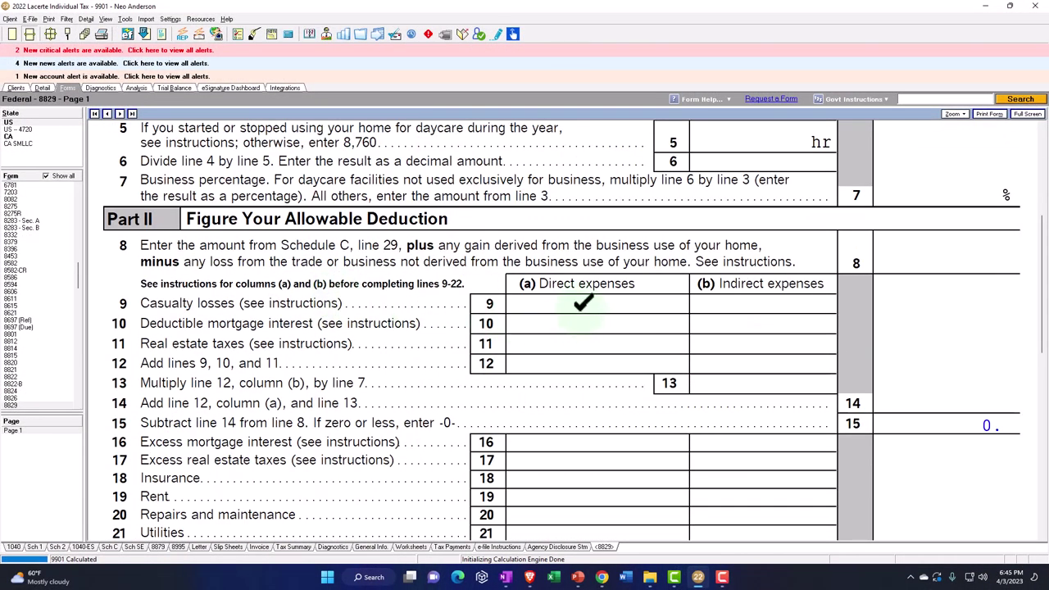
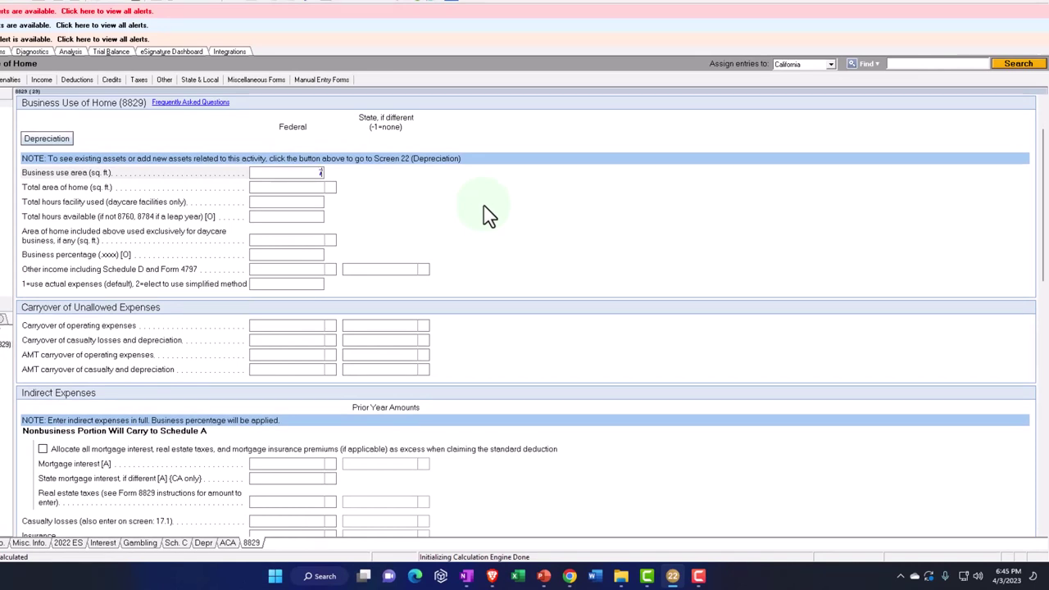
Step: On the Business Use of Home input screen, set the business use area to 300 sq. ft. and the total home area to 12,000
{"action": "key", "text": "Down"}
{"action": "key", "text": "Up"}
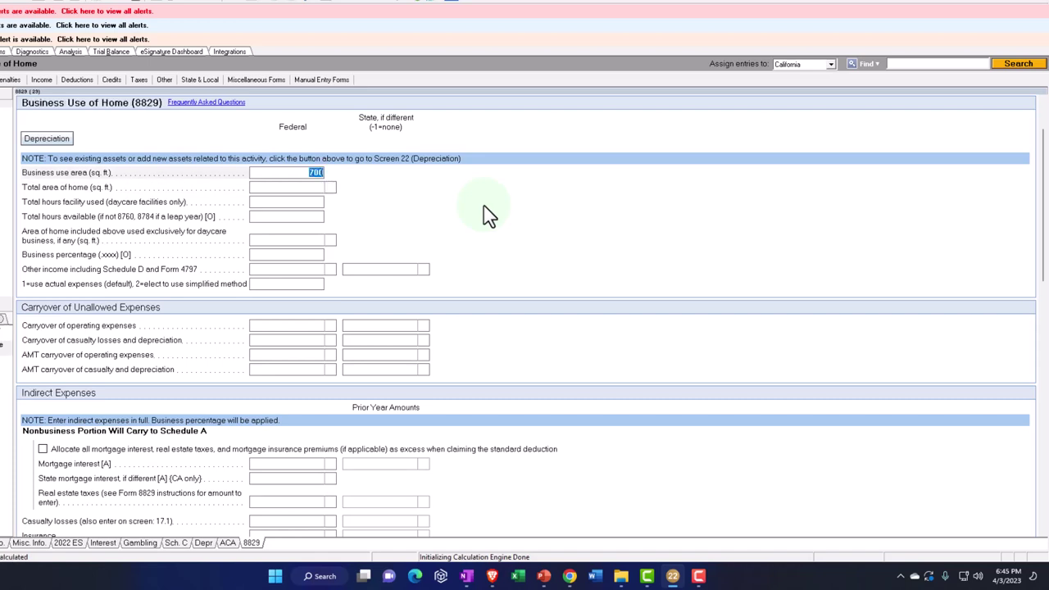
{"action": "type", "text": "300"}
{"action": "key", "text": "Down"}
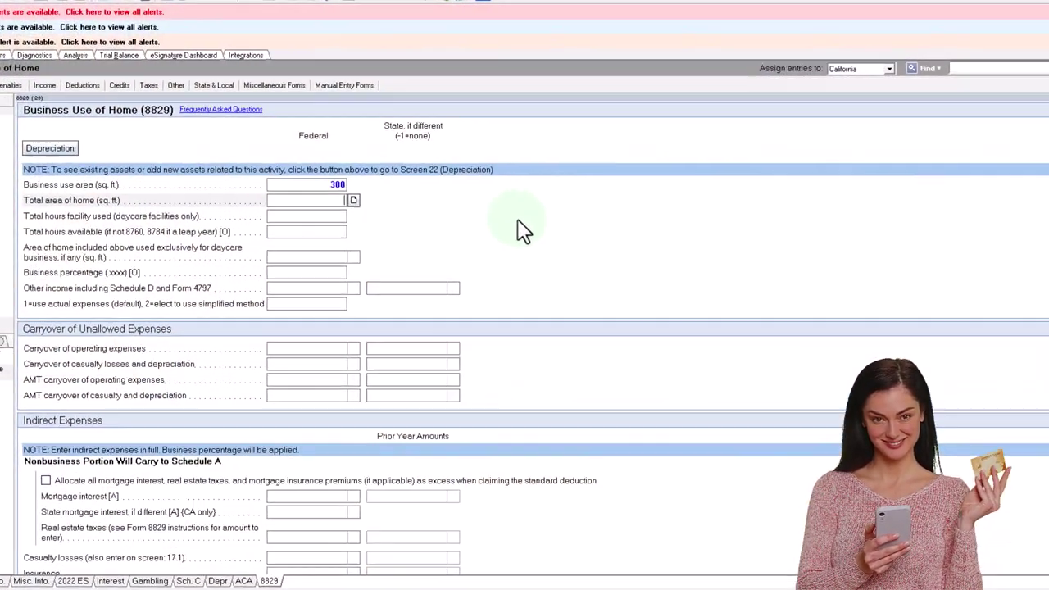
{"action": "type", "text": "120"}
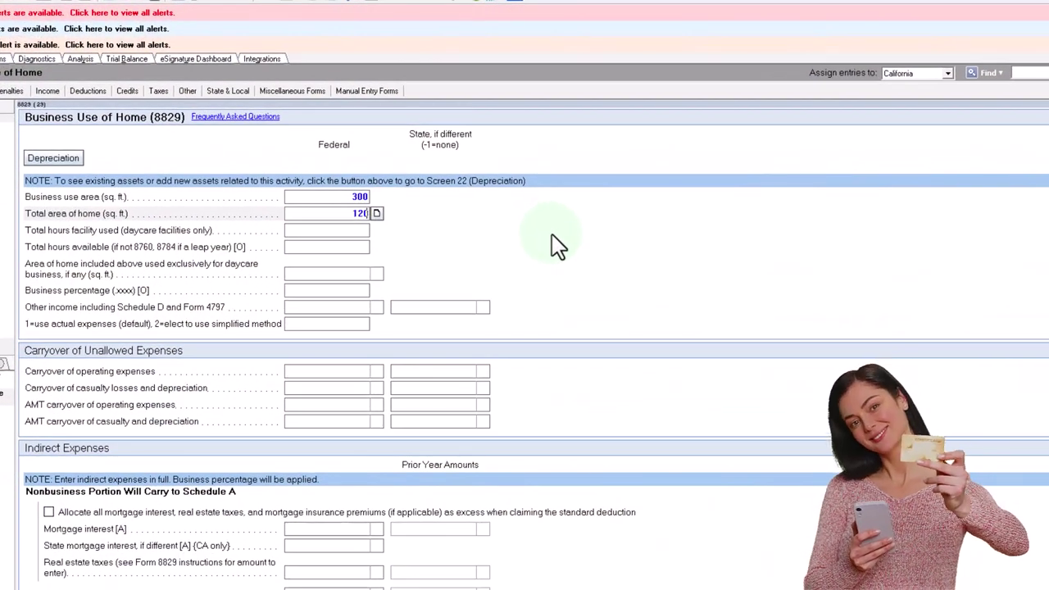
{"action": "type", "text": "2,000"}
{"action": "key", "text": "Tab"}
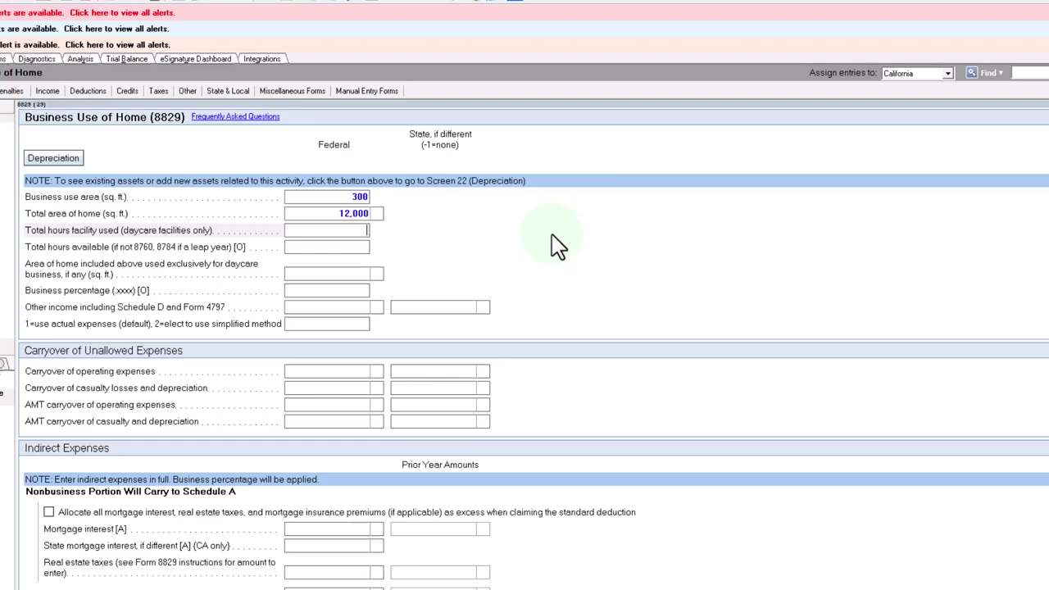
Step: Compare the Indirect Expenses and Direct Expenses input sections, including where the business percentage applies
{"action": "scroll", "coordinate": [558, 244], "scroll_direction": "down", "scroll_amount": 5}
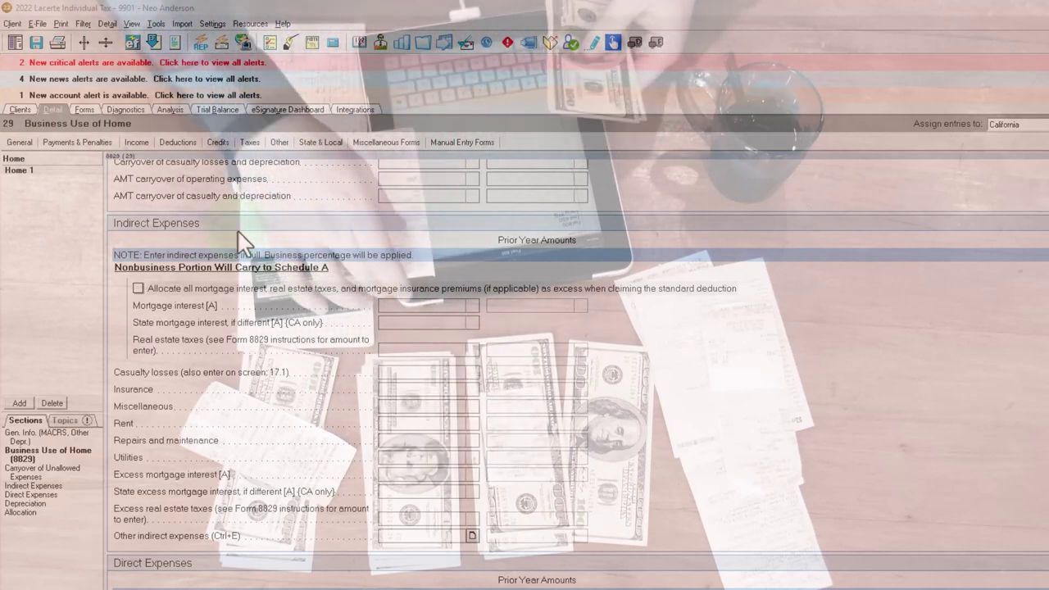
{"action": "scroll", "coordinate": [754, 414], "scroll_direction": "down", "scroll_amount": 2}
{"action": "scroll", "coordinate": [754, 414], "scroll_direction": "down", "scroll_amount": 6}
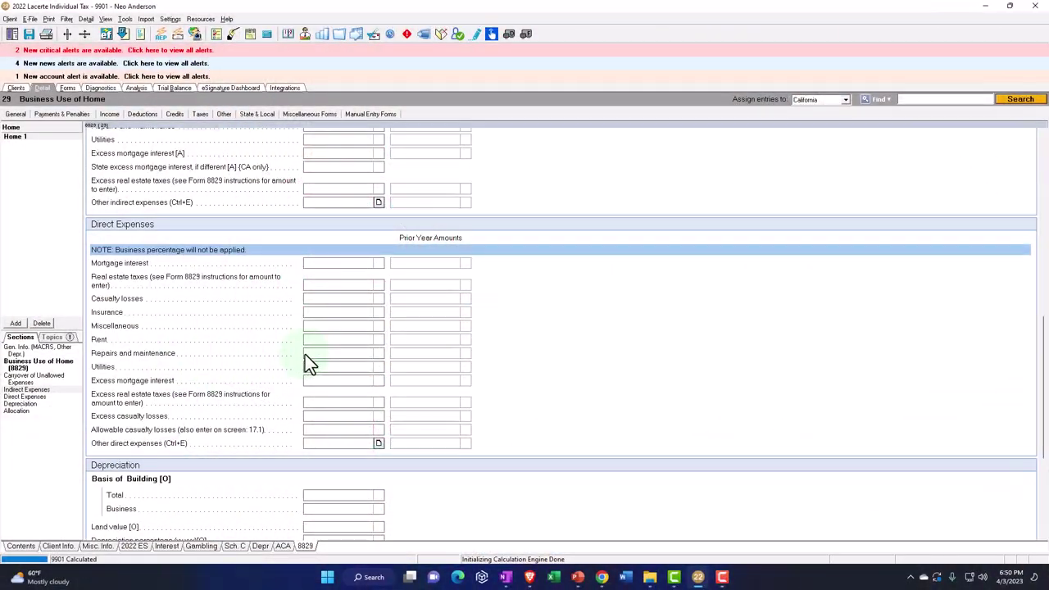
{"action": "left_click", "coordinate": [305, 354]}
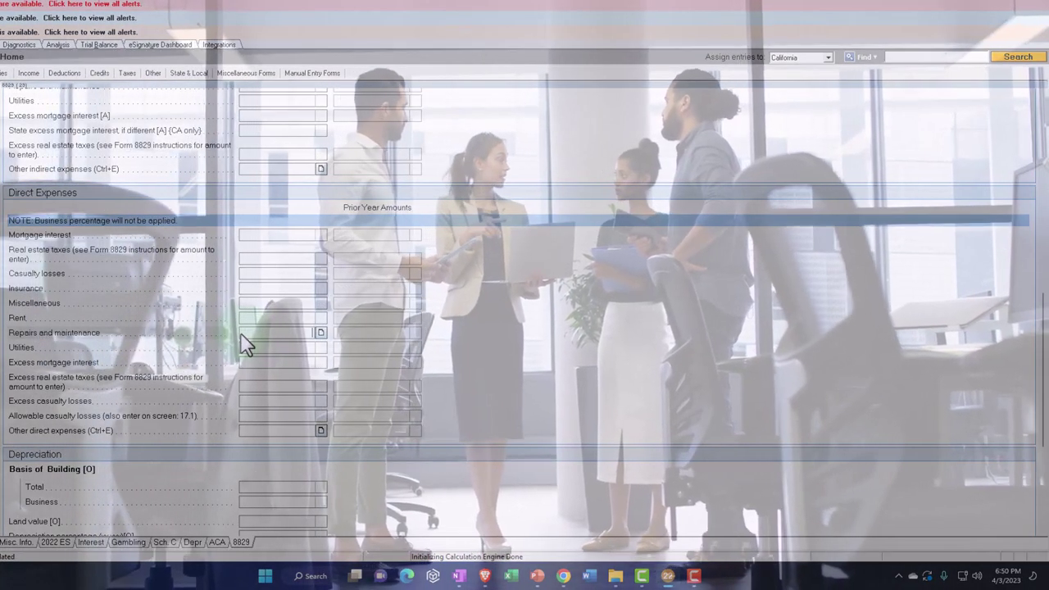
{"action": "scroll", "coordinate": [221, 336], "scroll_direction": "up", "scroll_amount": 5}
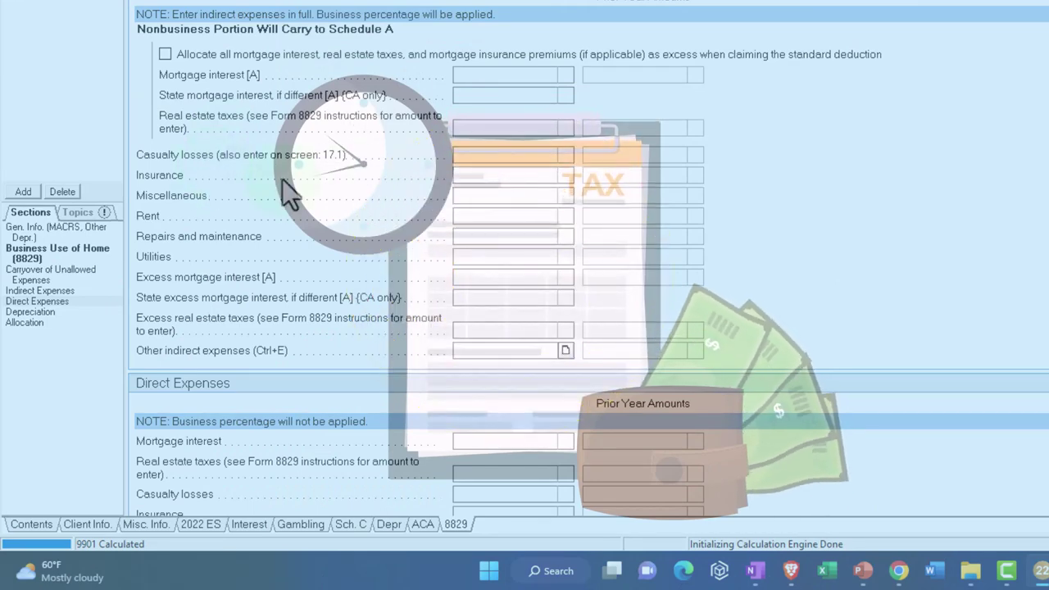
Step: Enter indirect expenses of 20,000 for rent, 1,200 for repairs and maintenance, and 700 for utilities
{"action": "left_click", "coordinate": [496, 178]}
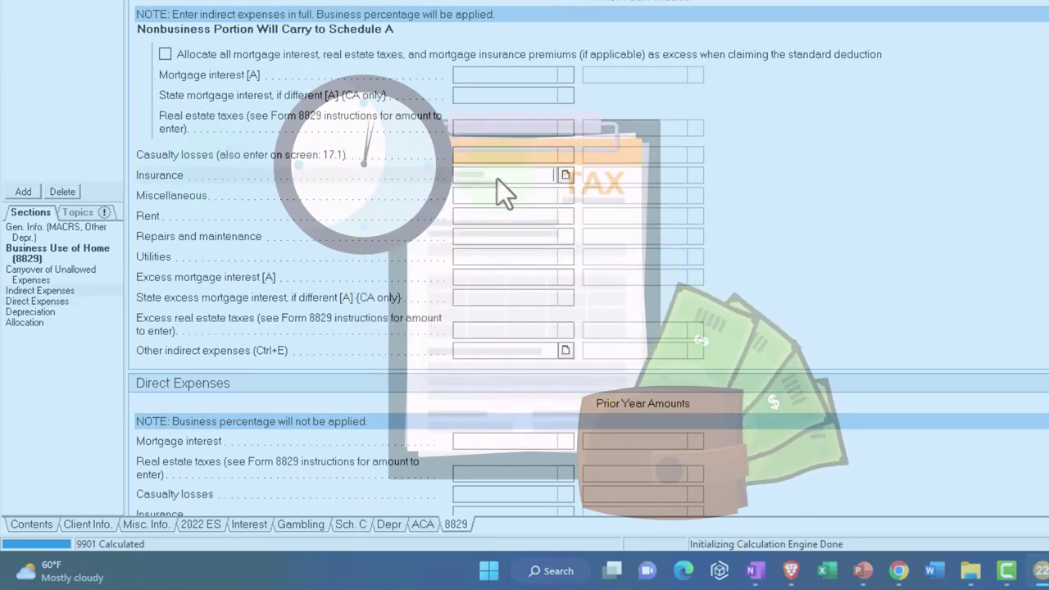
{"action": "left_click", "coordinate": [494, 219]}
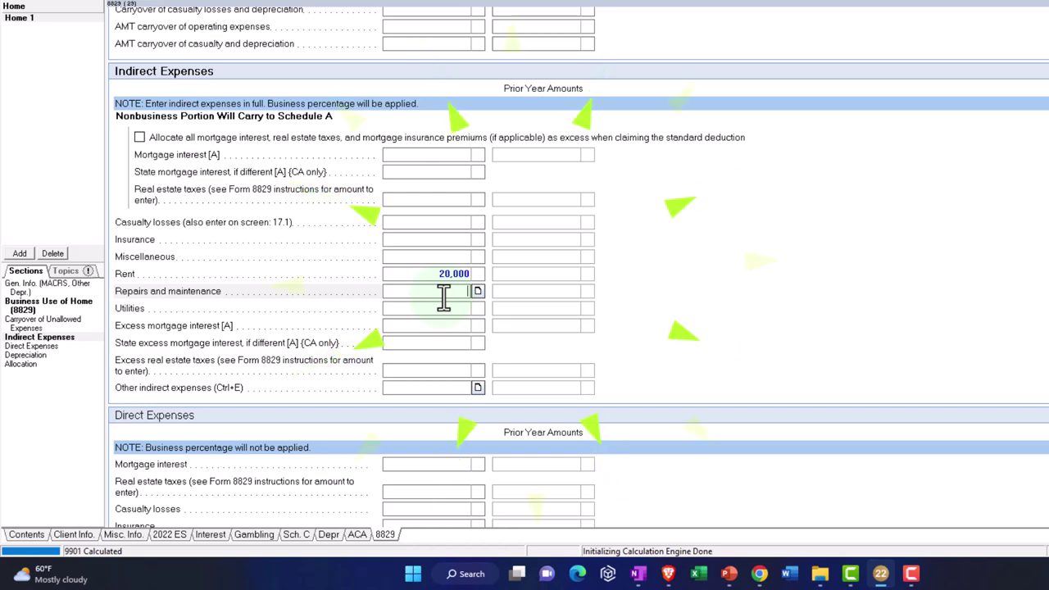
{"action": "type", "text": "1200"}
{"action": "key", "text": "Tab"}
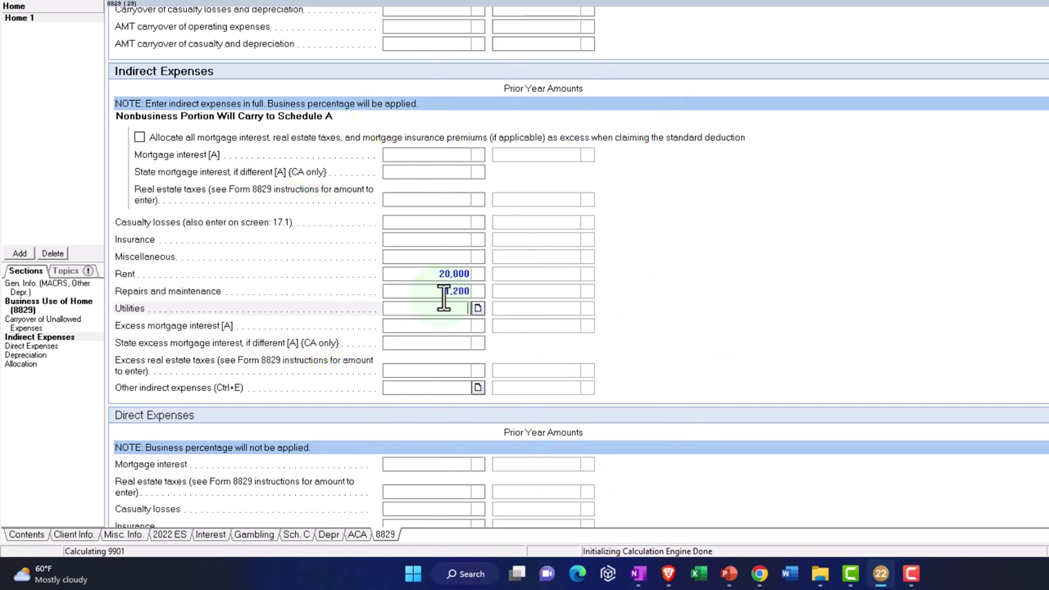
{"action": "type", "text": "700"}
{"action": "key", "text": "Tab"}
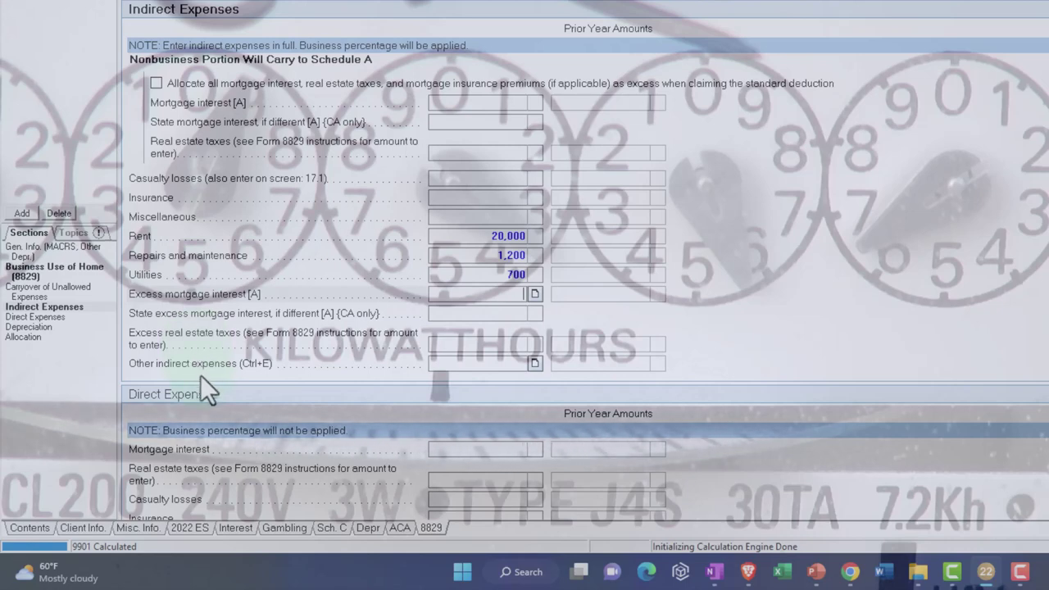
Step: Enter 300 for repairs and maintenance under Direct Expenses
{"action": "scroll", "coordinate": [211, 382], "scroll_direction": "down", "scroll_amount": 3}
{"action": "scroll", "coordinate": [210, 382], "scroll_direction": "down", "scroll_amount": 1}
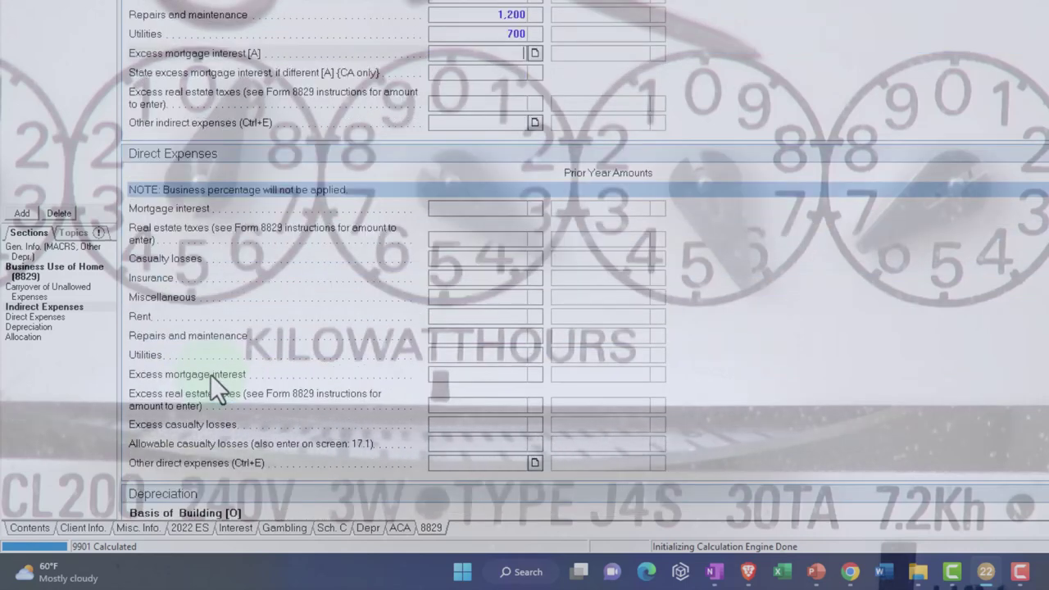
{"action": "scroll", "coordinate": [219, 231], "scroll_direction": "down", "scroll_amount": 1}
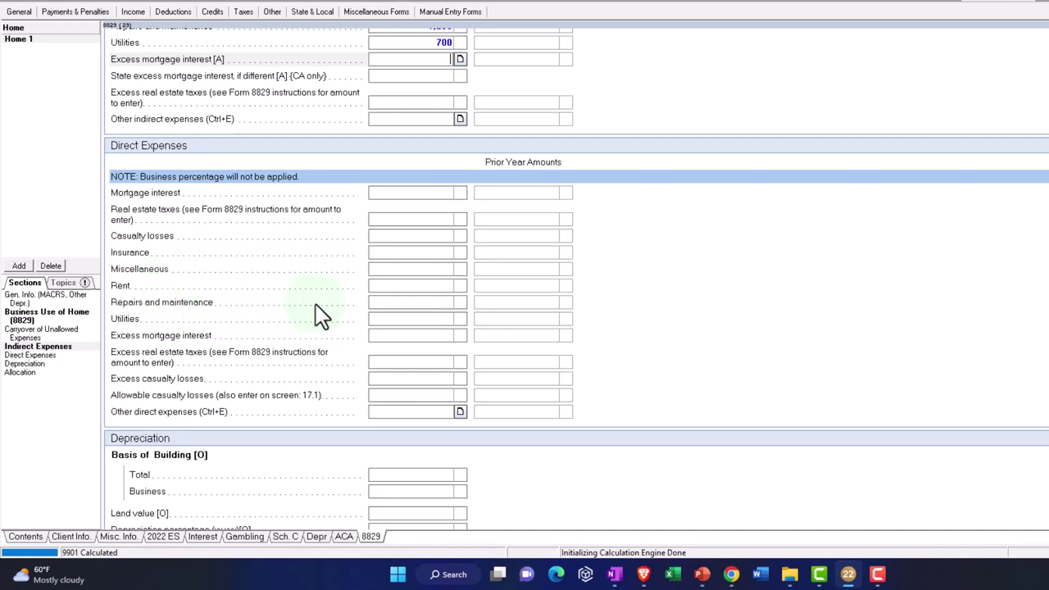
{"action": "left_click", "coordinate": [397, 303]}
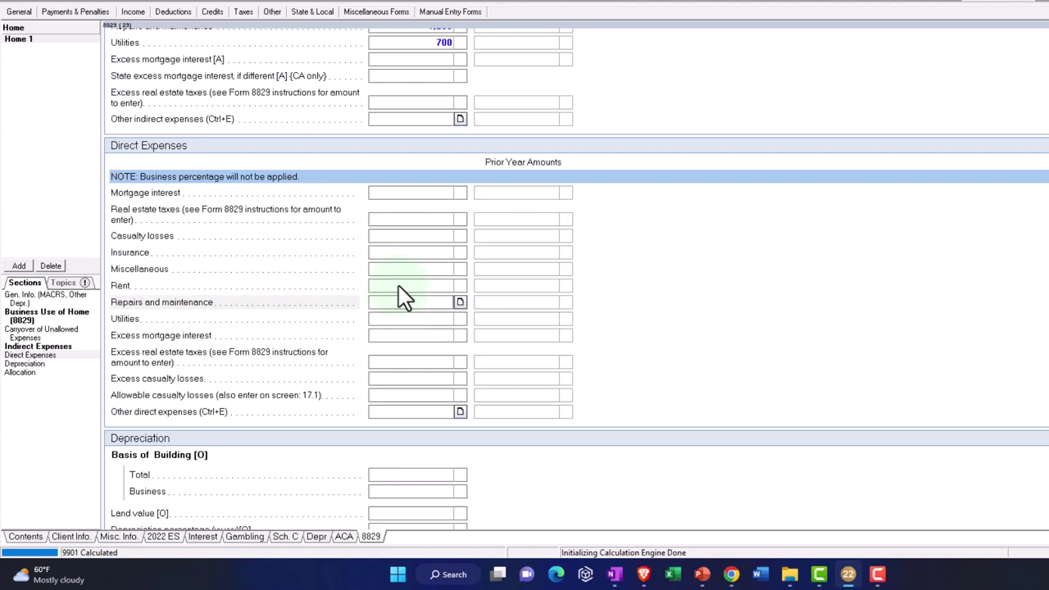
{"action": "type", "text": "300"}
{"action": "key", "text": "Return"}
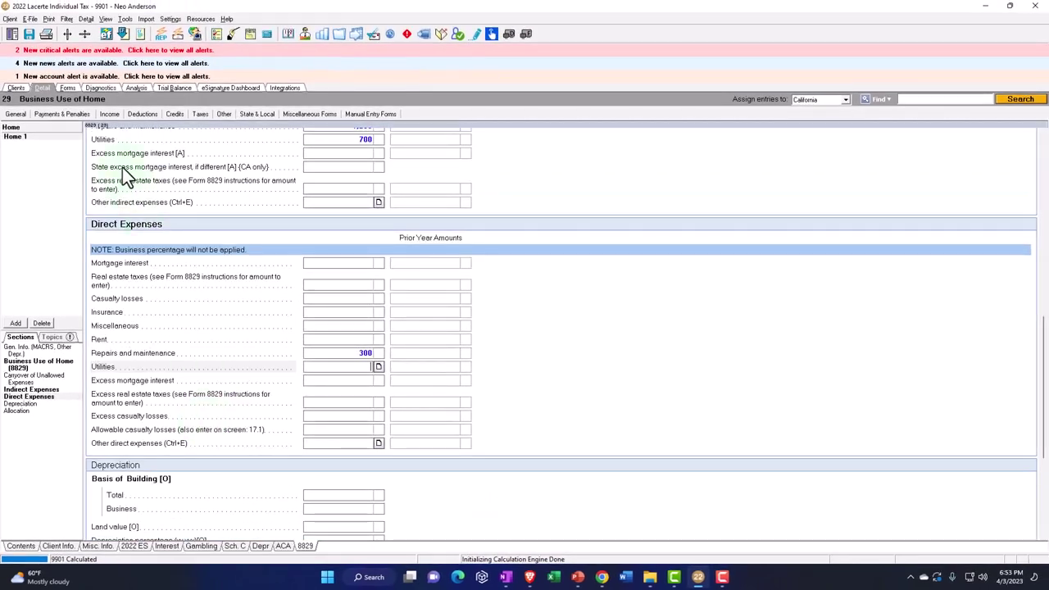
Step: Open the completed Form 8829 and check its business percentage by dividing 300 by 12,000 in Calculator
{"action": "left_click", "coordinate": [69, 87]}
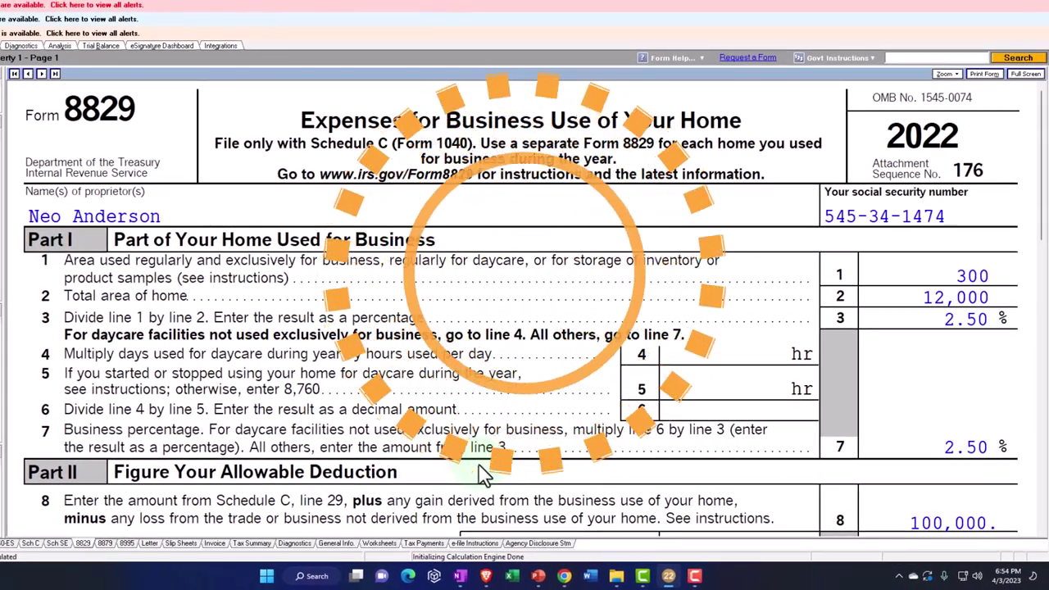
{"action": "key", "text": "XF86Calculator"}
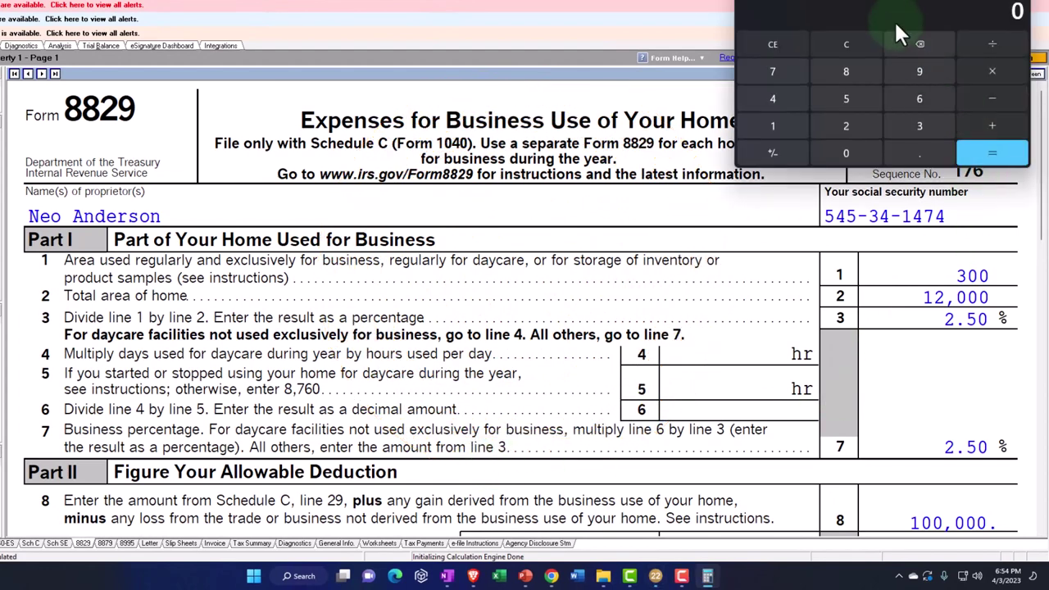
{"action": "left_click_drag", "start_coordinate": [910, 13], "coordinate": [512, 197]}
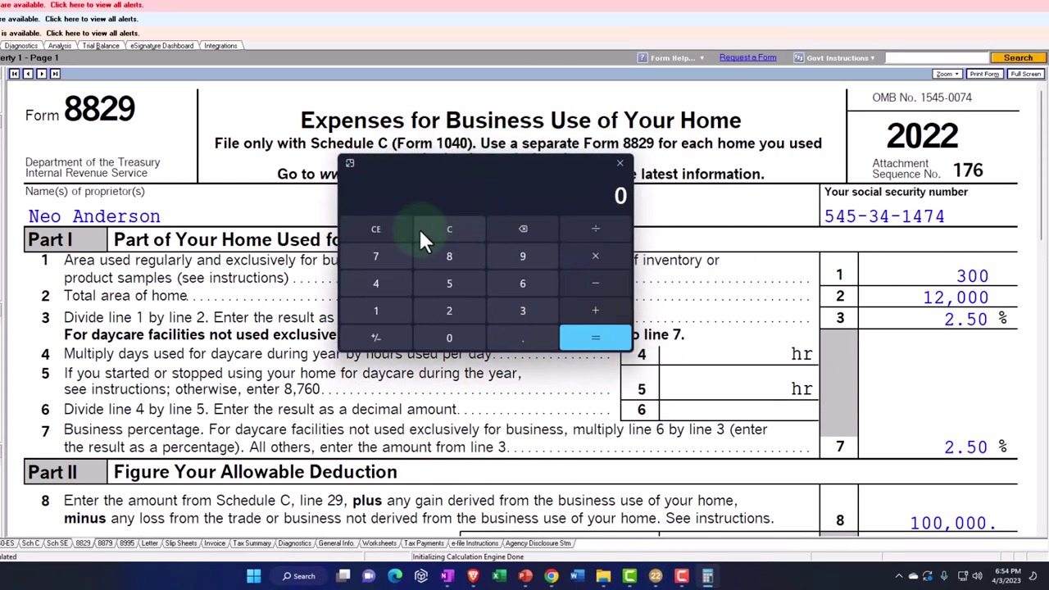
{"action": "type", "text": "300"}
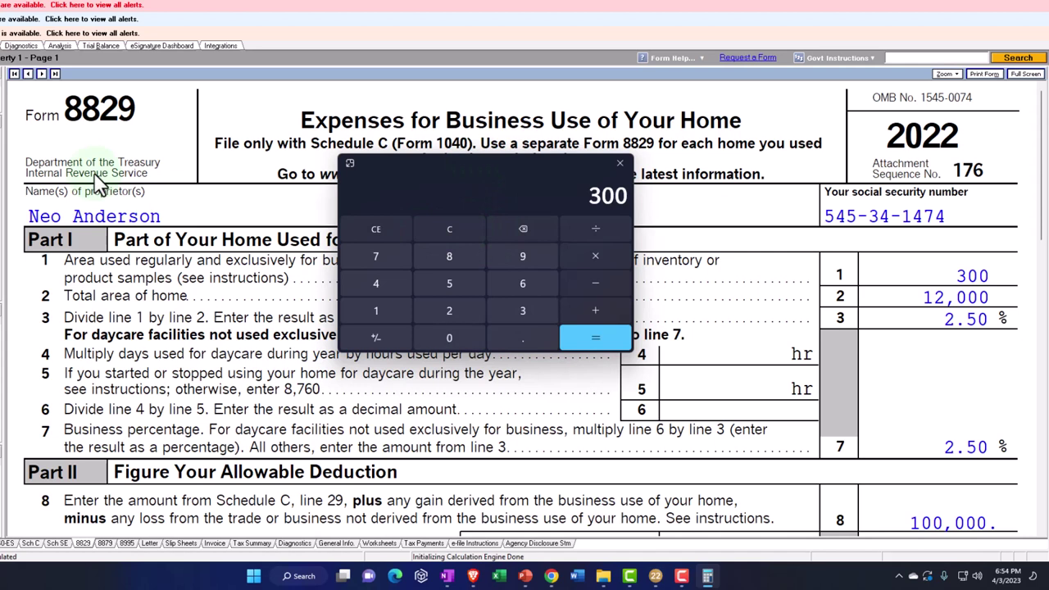
{"action": "type", "text": "12000"}
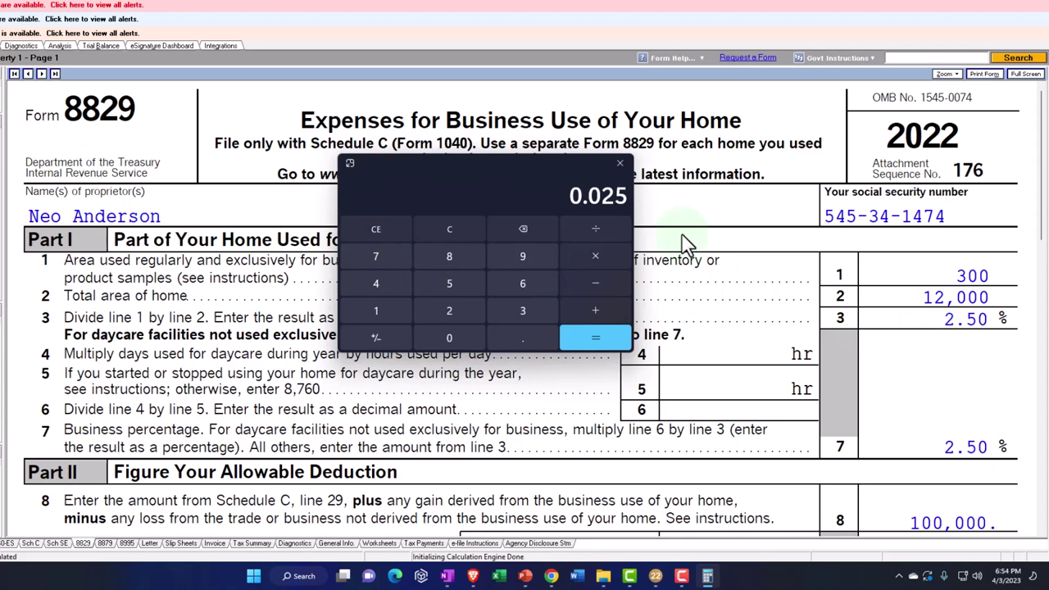
{"action": "key", "text": "alt+Tab"}
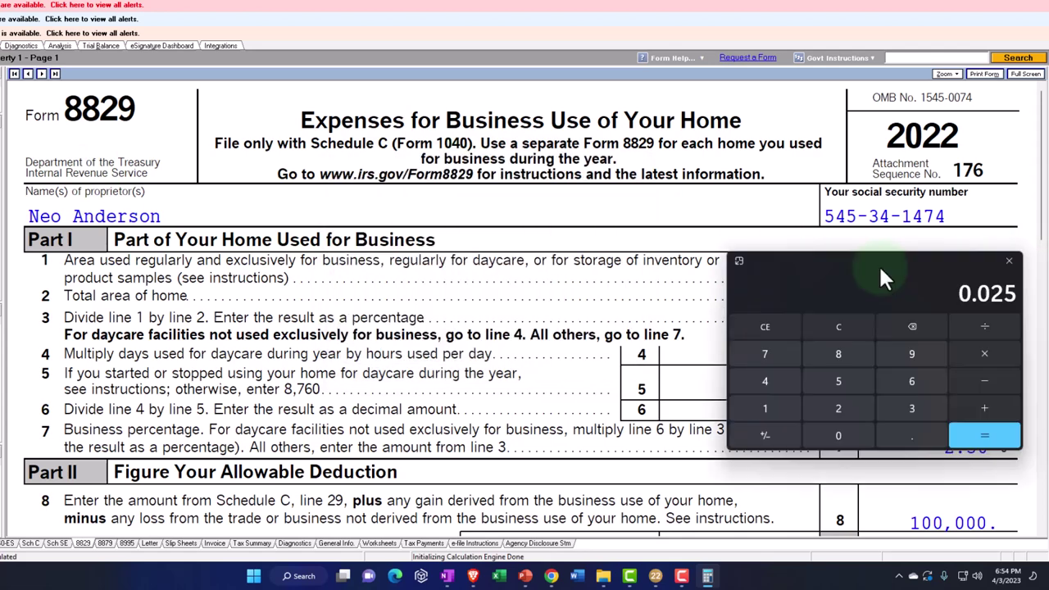
{"action": "scroll", "coordinate": [730, 309], "scroll_direction": "down", "scroll_amount": 5}
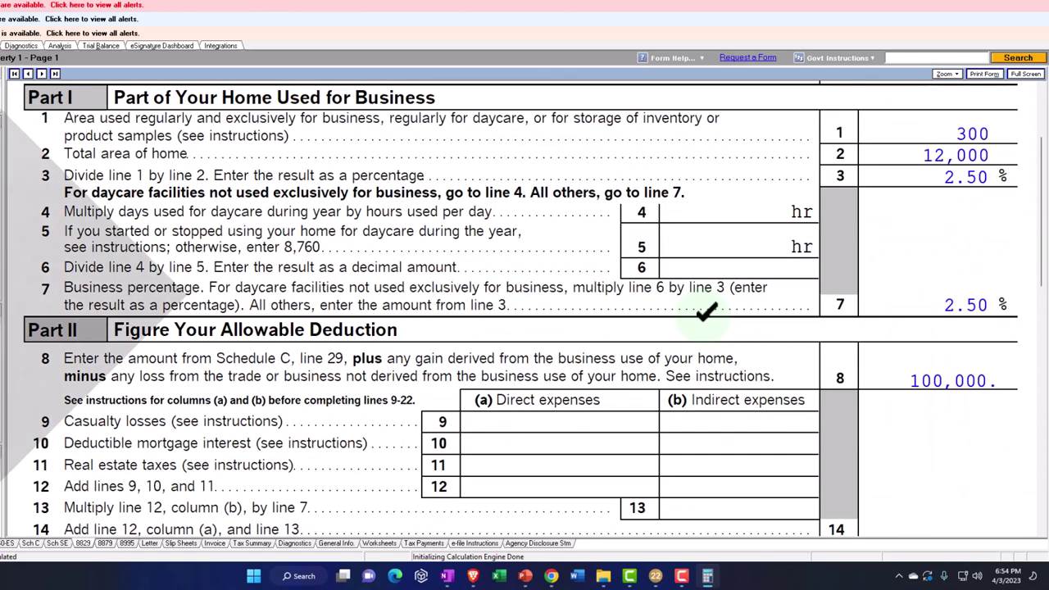
Step: Review the direct and indirect expense columns in Part II of Form 8829 and check line 24 by multiplying 21,900 by 0.025 in Calculator
{"action": "scroll", "coordinate": [706, 327], "scroll_direction": "down", "scroll_amount": 4}
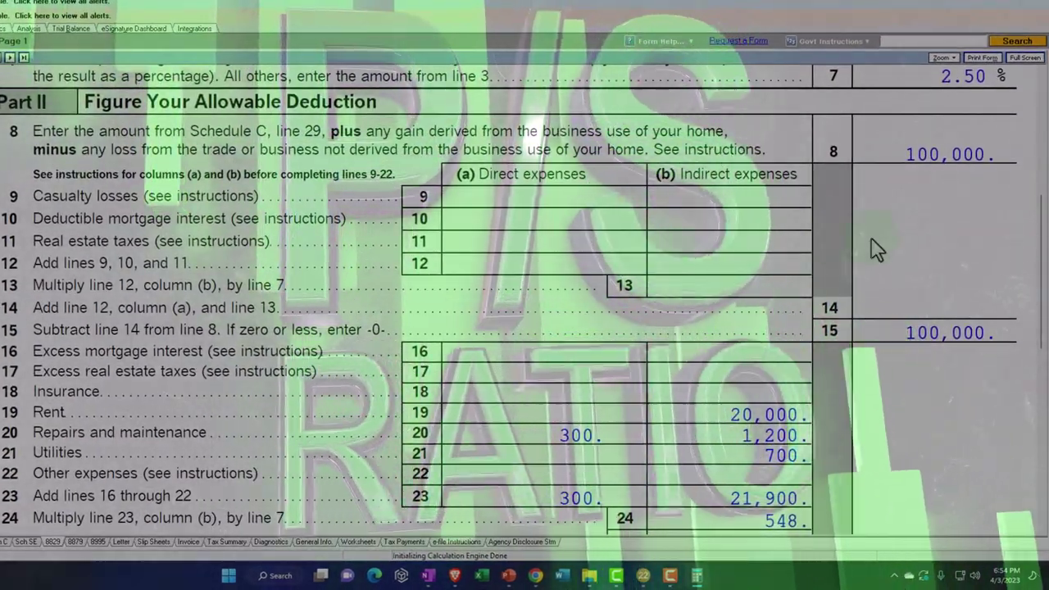
{"action": "scroll", "coordinate": [866, 265], "scroll_direction": "up", "scroll_amount": 2}
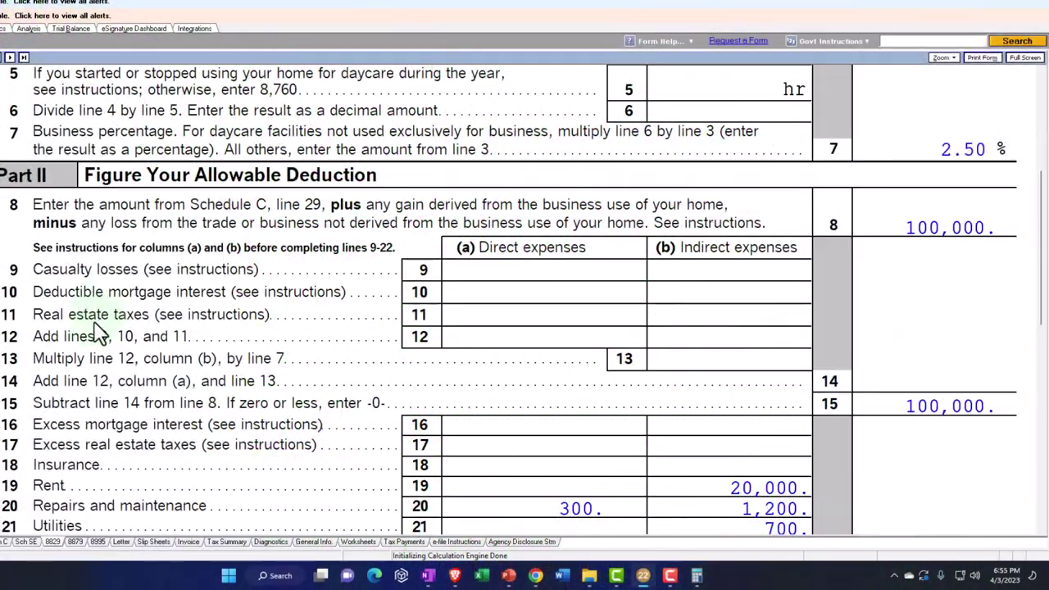
{"action": "scroll", "coordinate": [164, 348], "scroll_direction": "down", "scroll_amount": 3}
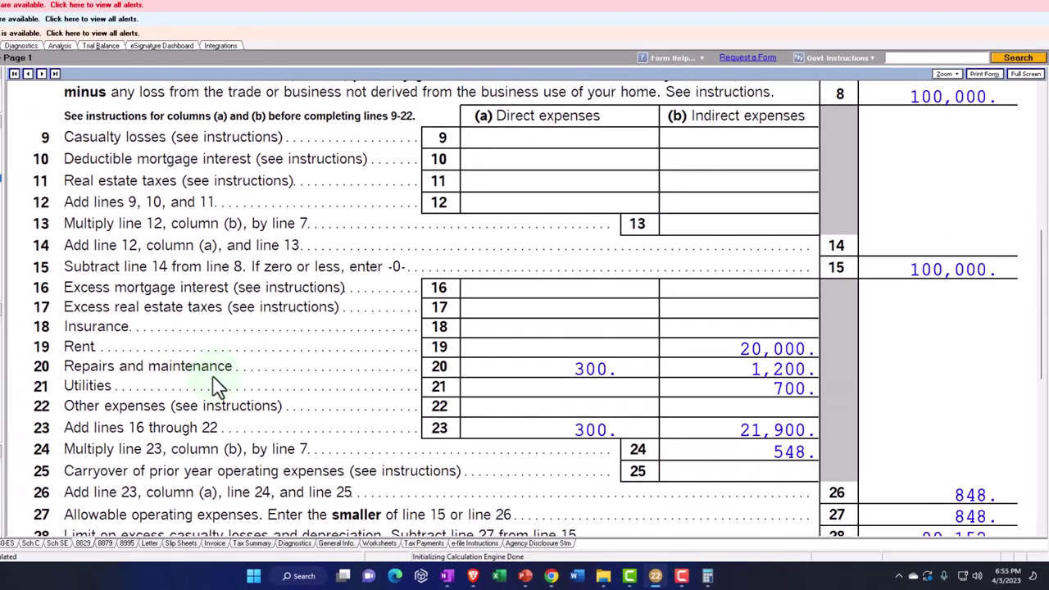
{"action": "scroll", "coordinate": [112, 373], "scroll_direction": "up", "scroll_amount": 2}
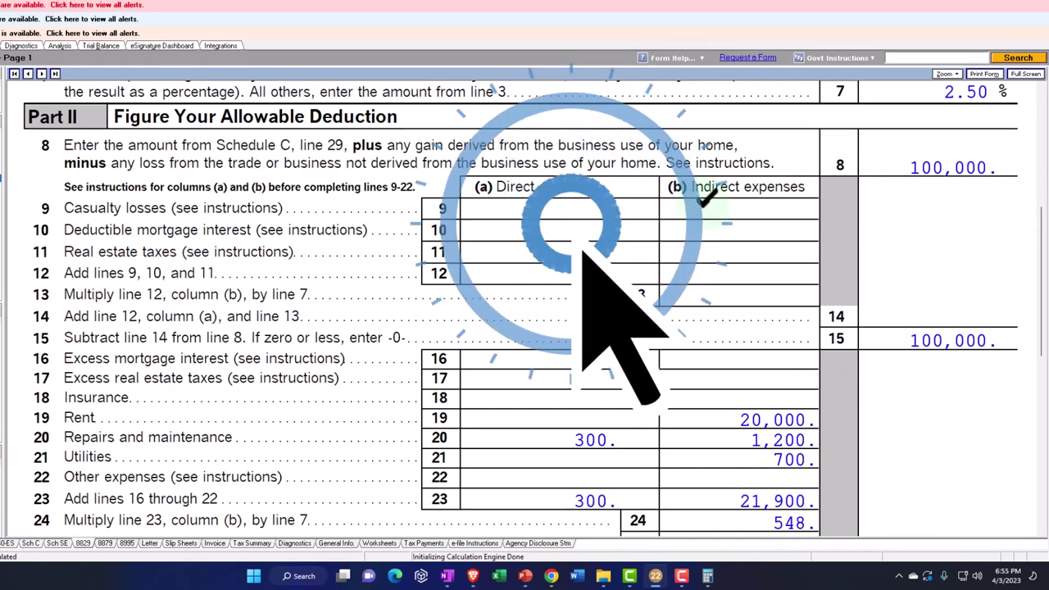
{"action": "scroll", "coordinate": [559, 367], "scroll_direction": "down", "scroll_amount": 2}
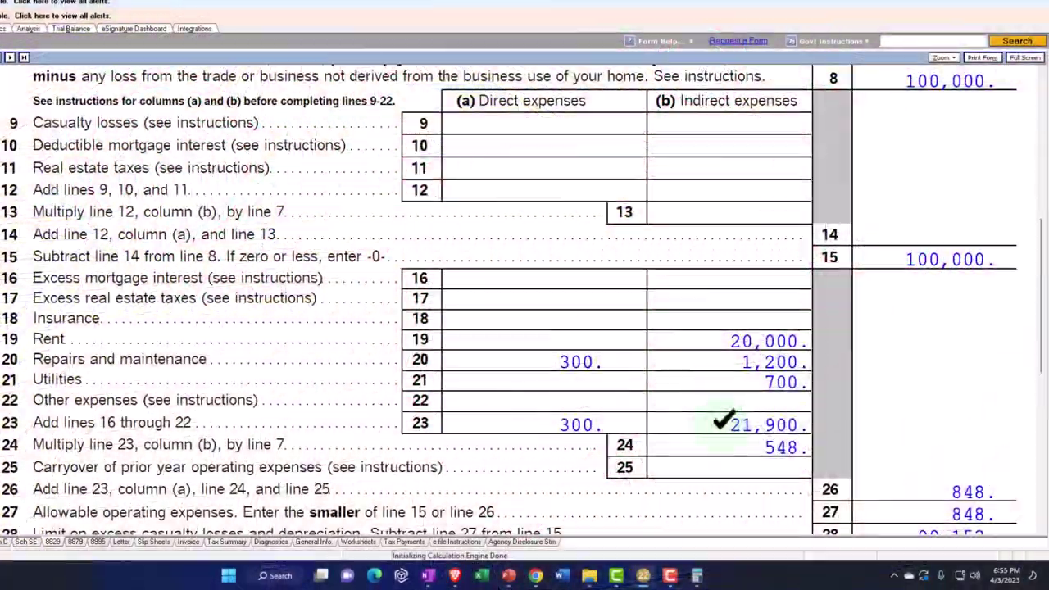
{"action": "scroll", "coordinate": [525, 295], "scroll_direction": "down", "scroll_amount": 3}
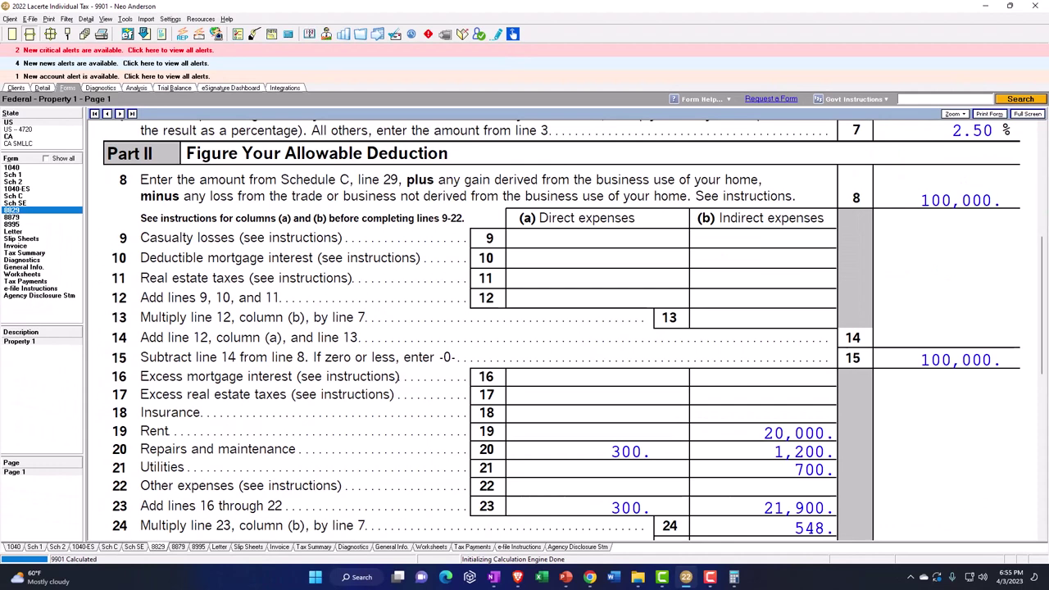
{"action": "left_click", "coordinate": [733, 577]}
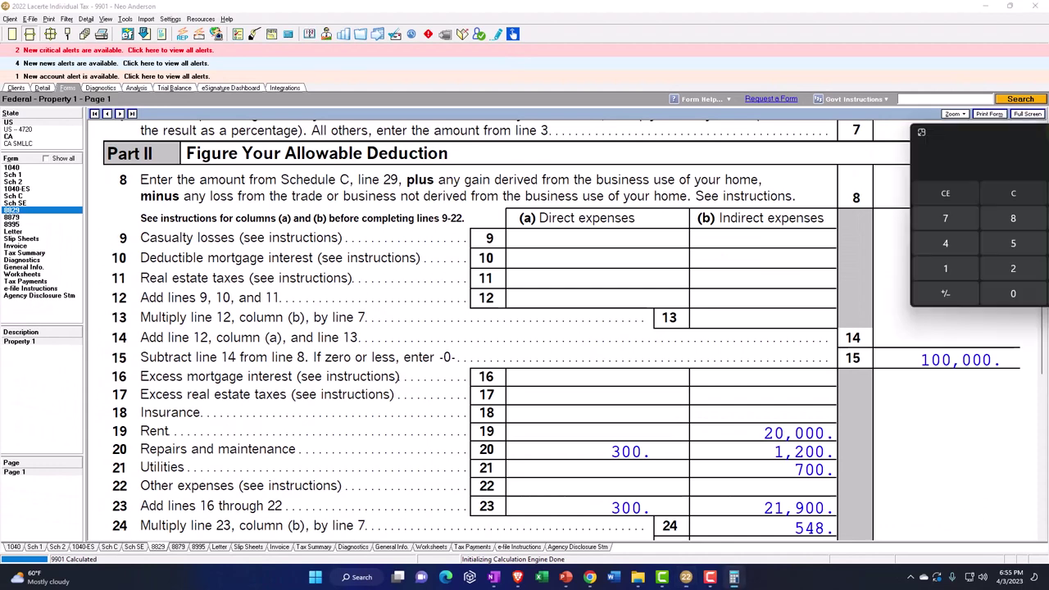
{"action": "left_click", "coordinate": [323, 270]}
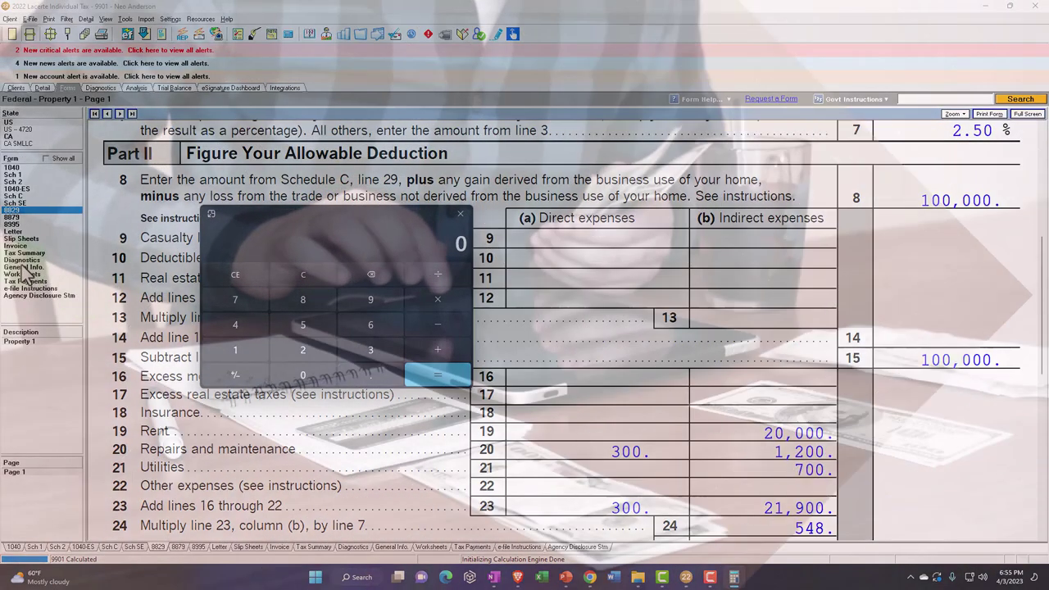
{"action": "type", "text": "21,900"}
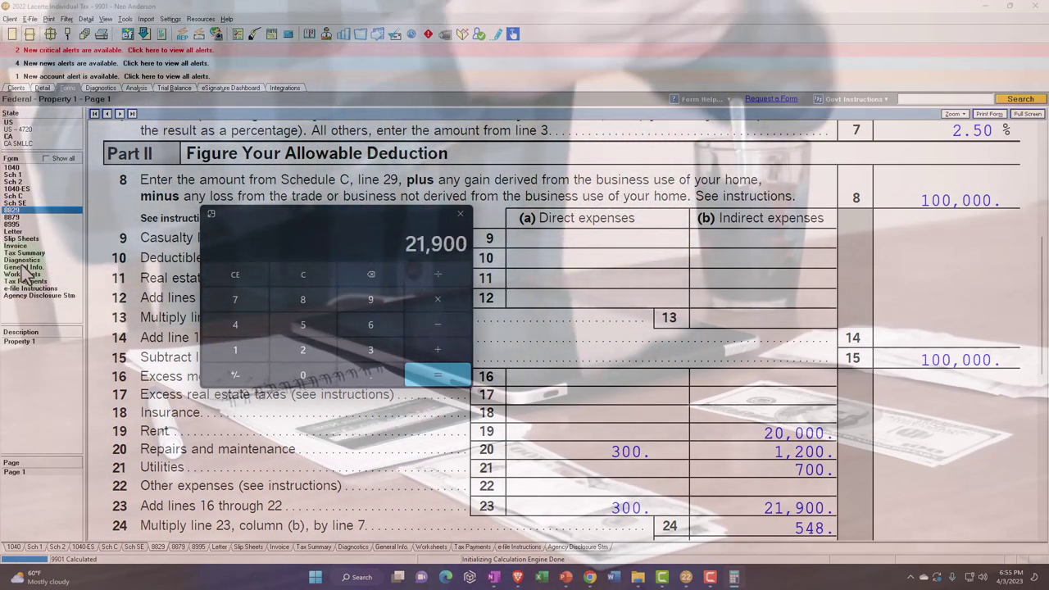
{"action": "key", "text": "Escape"}
{"action": "type", "text": "025"}
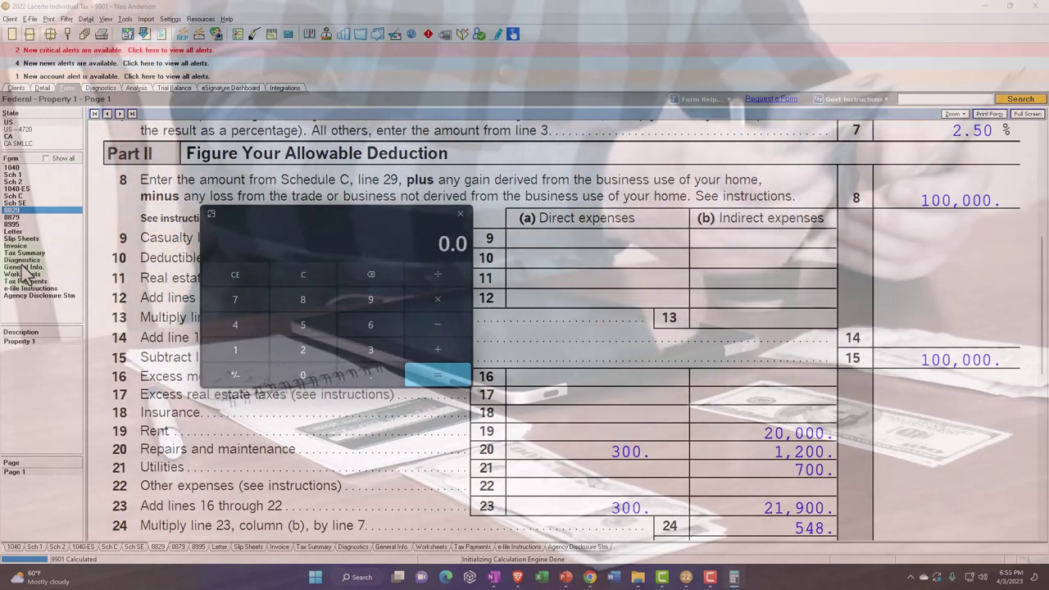
{"action": "key", "text": "Return"}
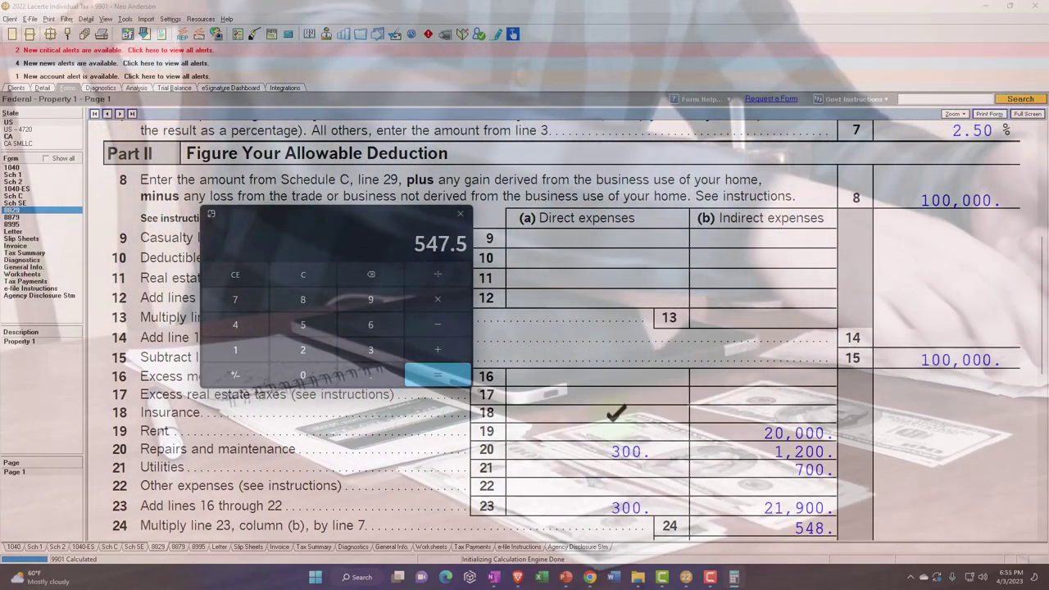
Step: Follow the deduction through line 36 of Form 8829 and check the line 26 total by adding 300 to the calculated indirect share in Calculator
{"action": "scroll", "coordinate": [744, 380], "scroll_direction": "down", "scroll_amount": 1}
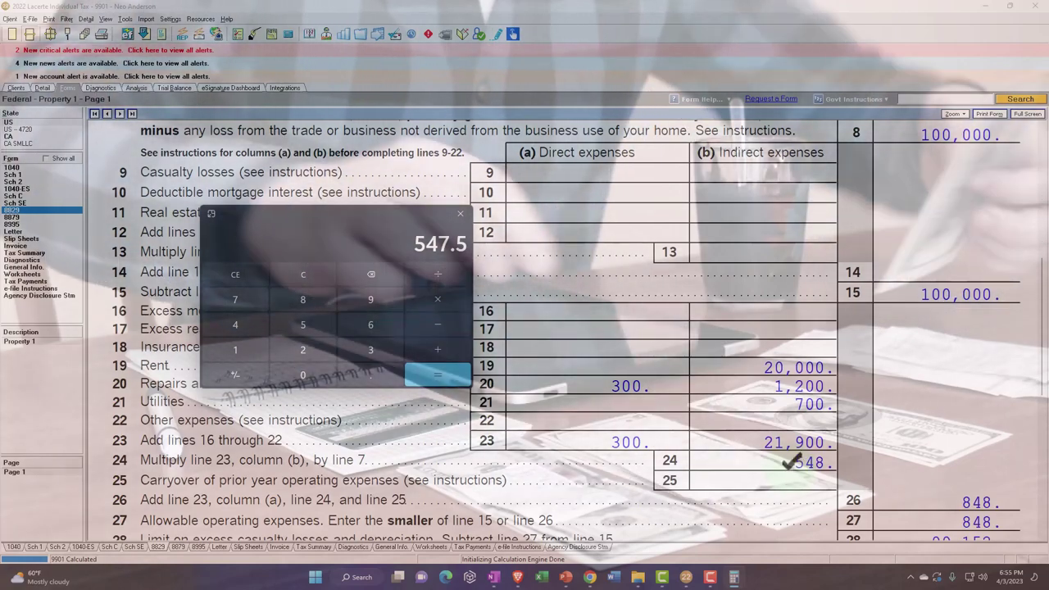
{"action": "scroll", "coordinate": [793, 464], "scroll_direction": "down", "scroll_amount": 1}
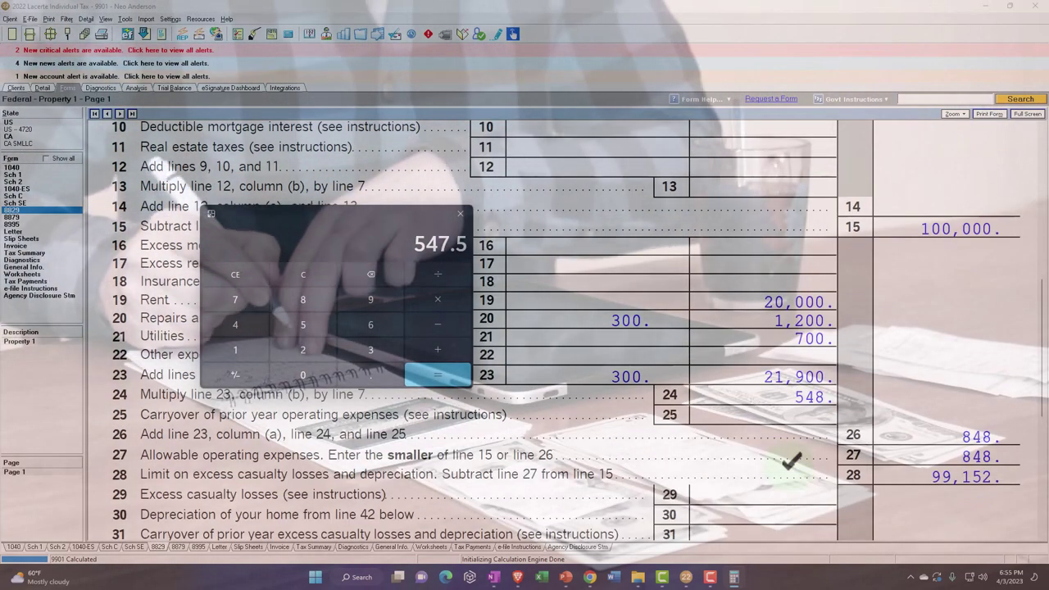
{"action": "scroll", "coordinate": [790, 463], "scroll_direction": "down", "scroll_amount": 2}
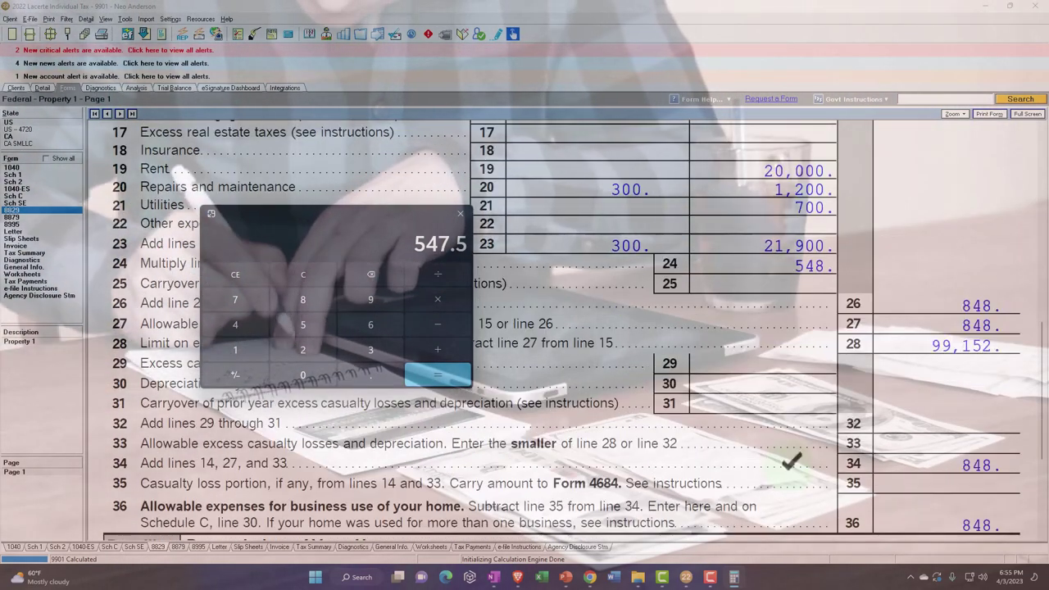
{"action": "scroll", "coordinate": [787, 466], "scroll_direction": "down", "scroll_amount": 1}
{"action": "scroll", "coordinate": [751, 462], "scroll_direction": "down", "scroll_amount": 2}
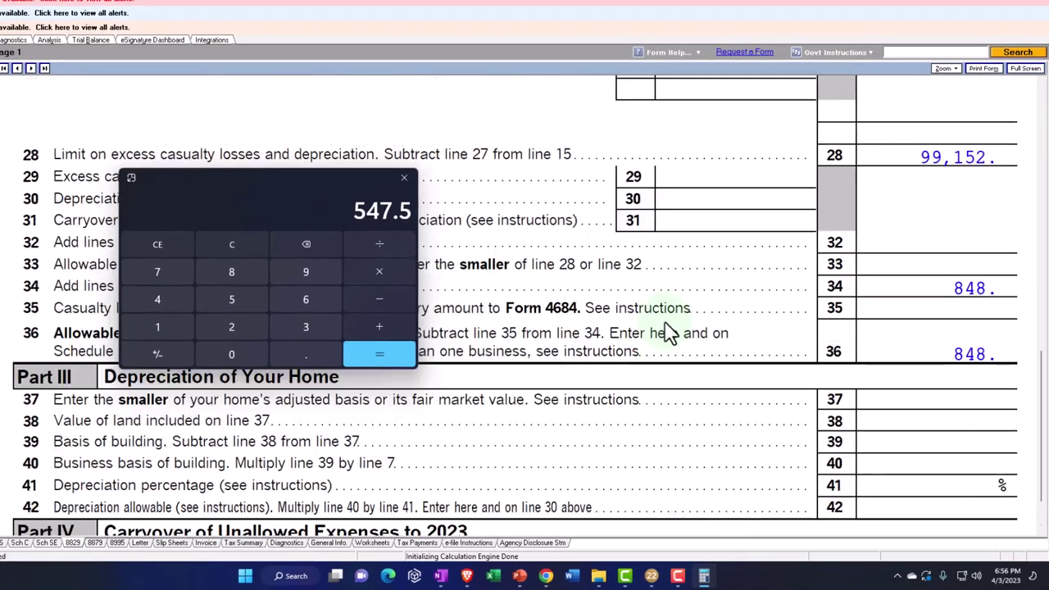
{"action": "scroll", "coordinate": [667, 332], "scroll_direction": "up", "scroll_amount": 4}
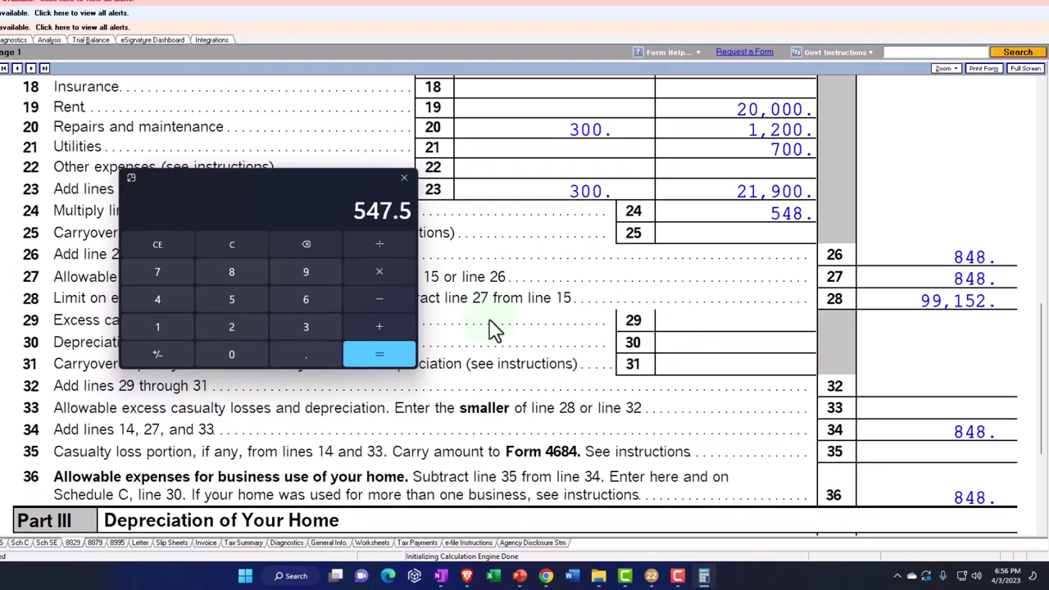
{"action": "left_click", "coordinate": [379, 326]}
{"action": "type", "text": "300"}
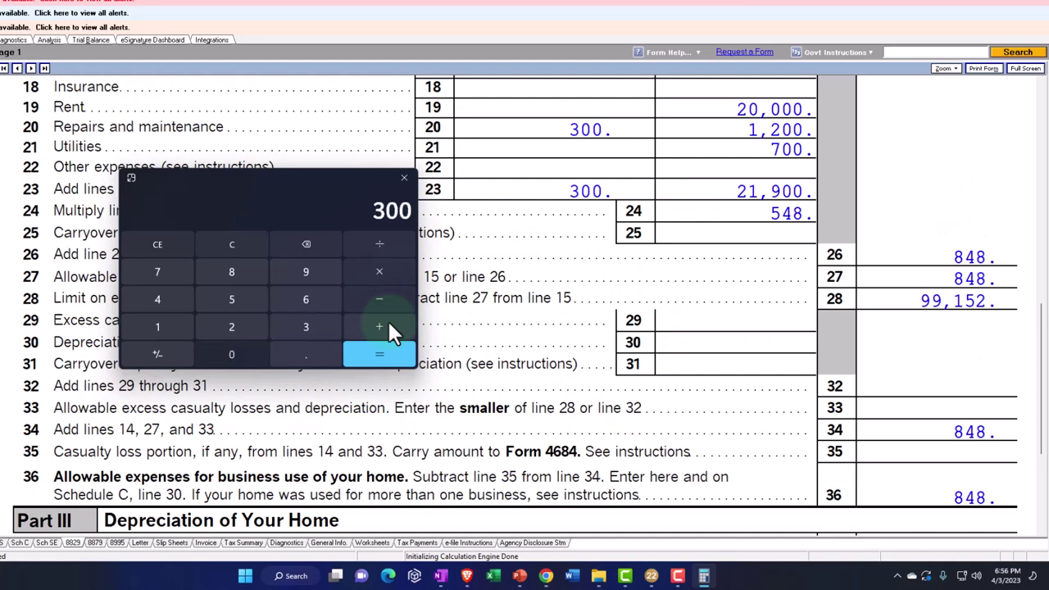
{"action": "key", "text": "Return"}
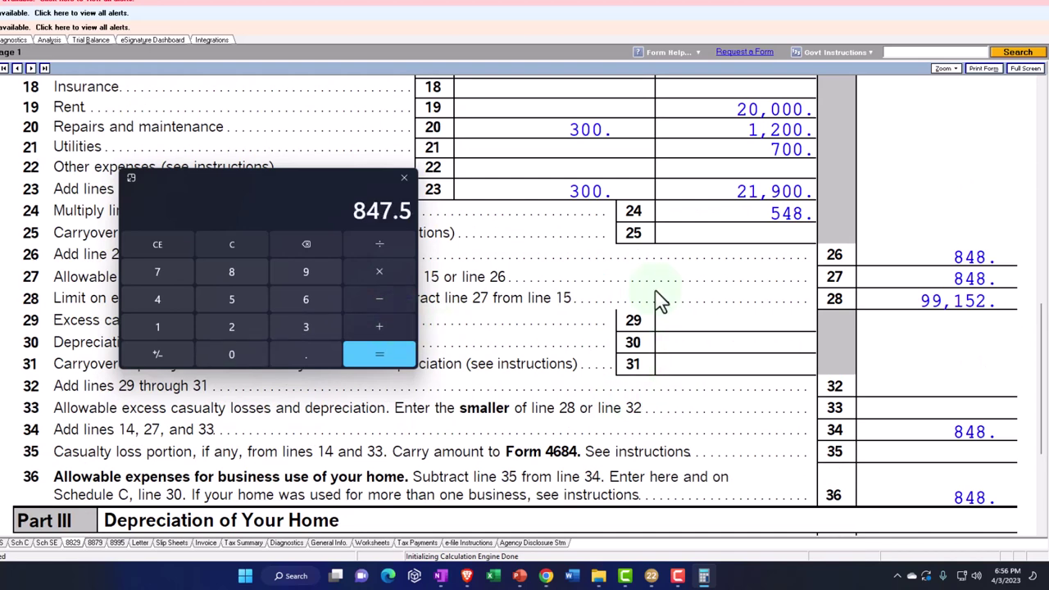
Step: Trace the allowable home expenses from Form 8829 line 36 to line 30 of Schedule C
{"action": "scroll", "coordinate": [607, 222], "scroll_direction": "down", "scroll_amount": 3}
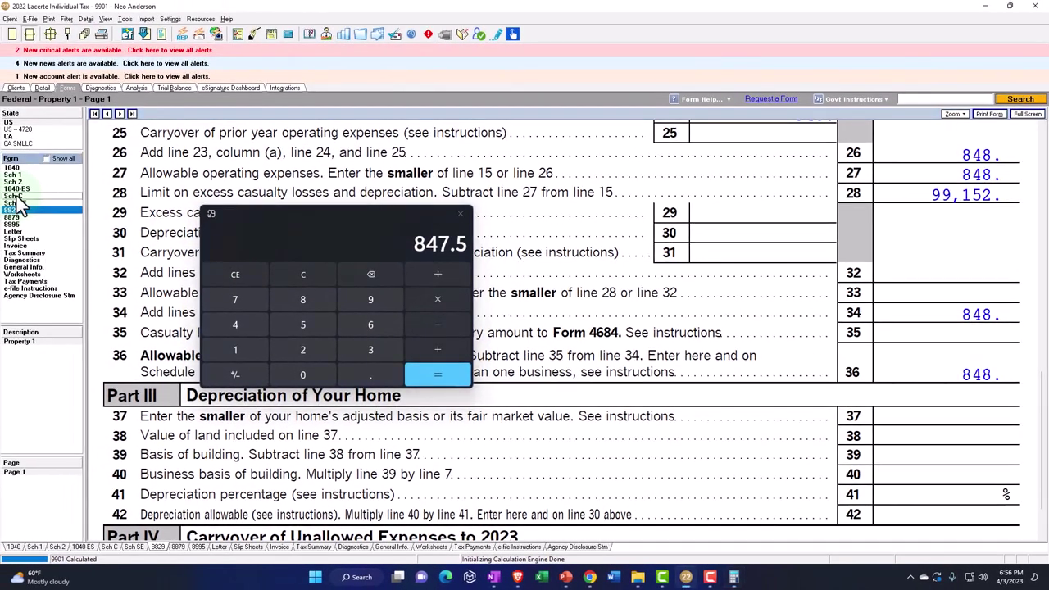
{"action": "left_click", "coordinate": [18, 198]}
{"action": "left_click_drag", "start_coordinate": [328, 217], "coordinate": [1048, 205]}
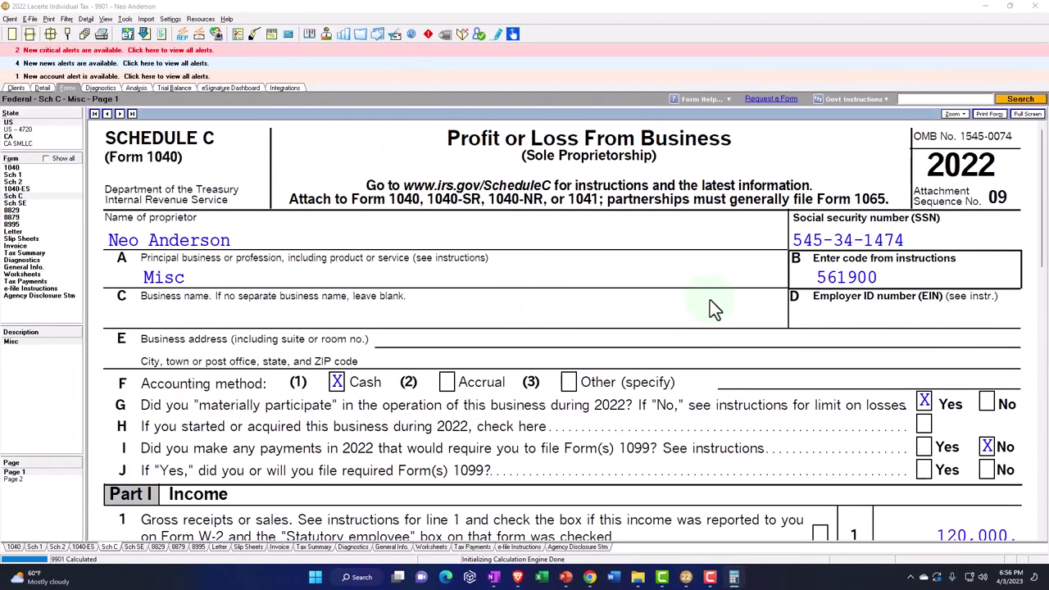
{"action": "scroll", "coordinate": [619, 397], "scroll_direction": "down", "scroll_amount": 8}
{"action": "scroll", "coordinate": [619, 397], "scroll_direction": "down", "scroll_amount": 3}
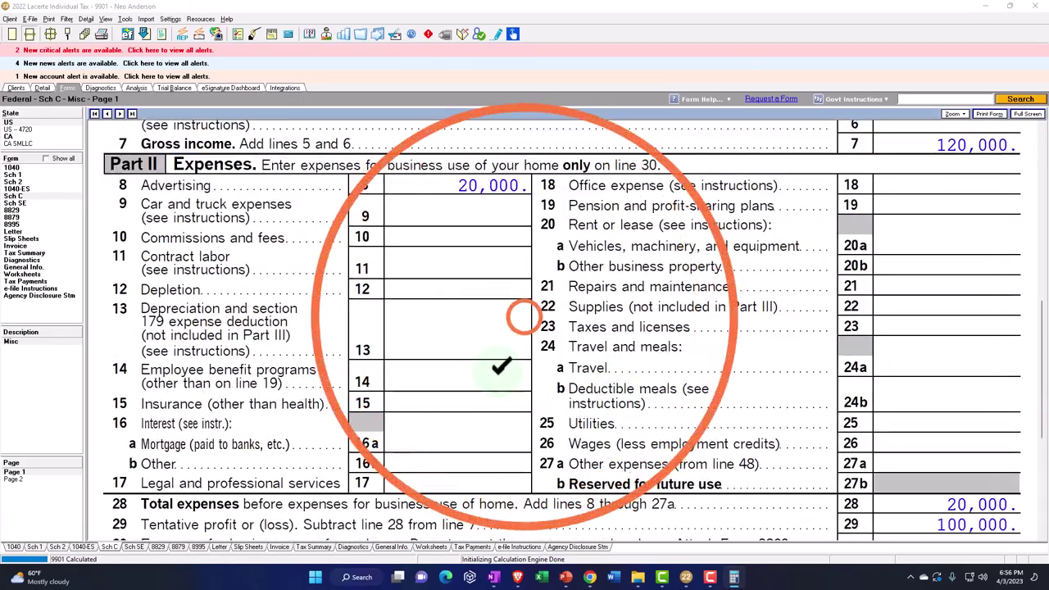
{"action": "scroll", "coordinate": [525, 317], "scroll_direction": "down", "scroll_amount": 4}
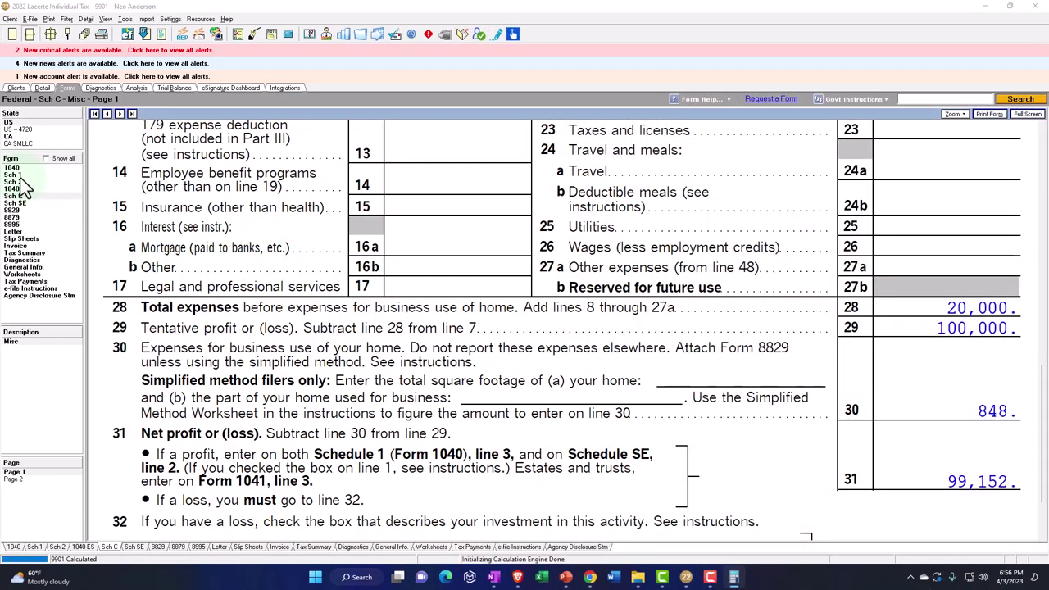
Step: Open Form 1040 and examine how the Schedule C net profit reaches the income and taxable income lines
{"action": "left_click", "coordinate": [13, 169]}
{"action": "scroll", "coordinate": [443, 381], "scroll_direction": "down", "scroll_amount": 10}
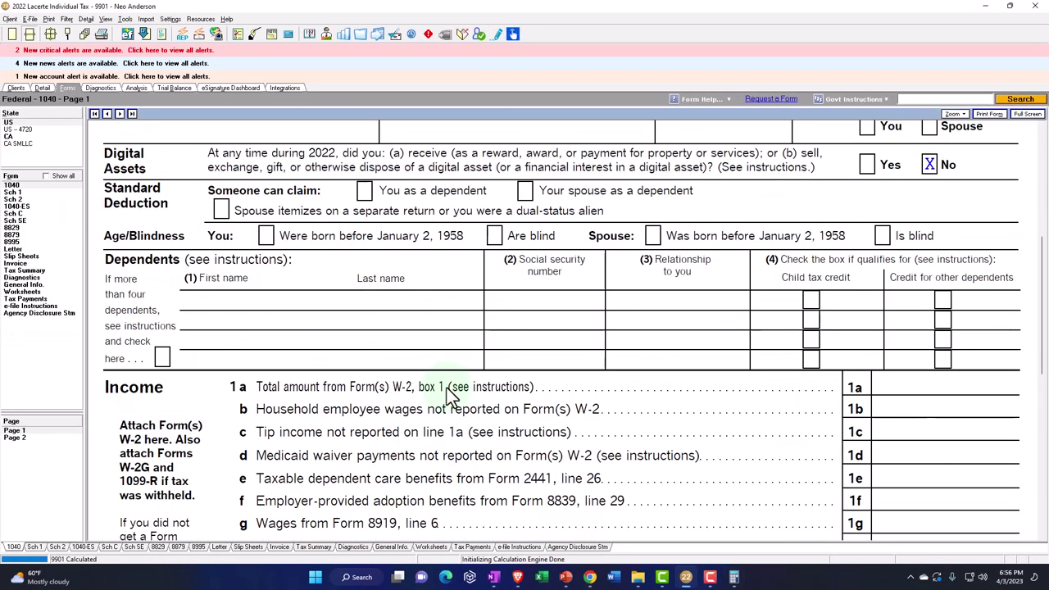
{"action": "scroll", "coordinate": [447, 387], "scroll_direction": "down", "scroll_amount": 5}
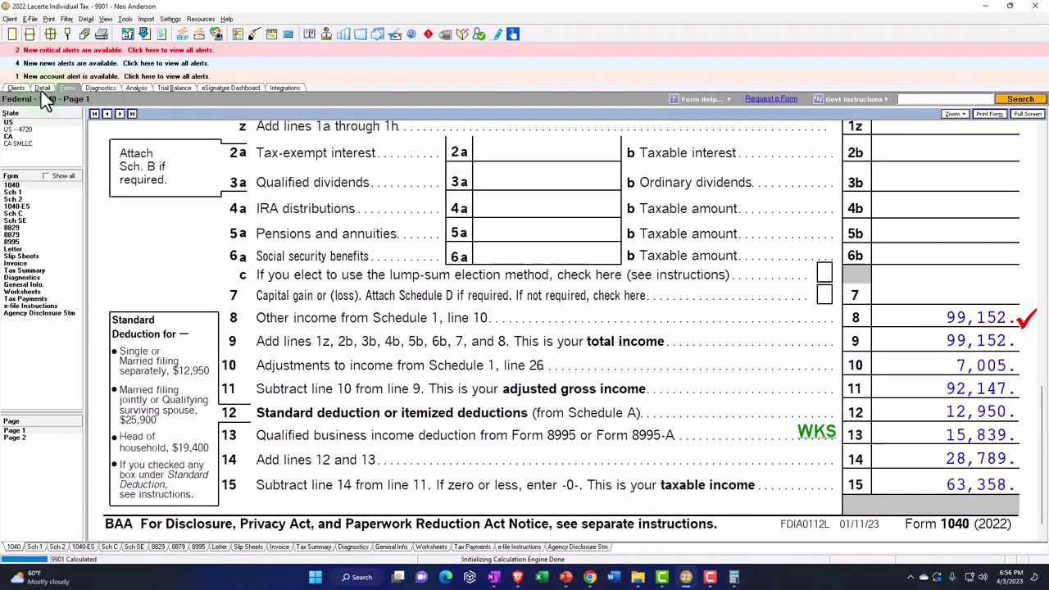
Step: Return to the Business Use of Home input and delete the rent amount under Indirect Expenses
{"action": "left_click", "coordinate": [41, 88]}
{"action": "scroll", "coordinate": [326, 323], "scroll_direction": "down", "scroll_amount": 1}
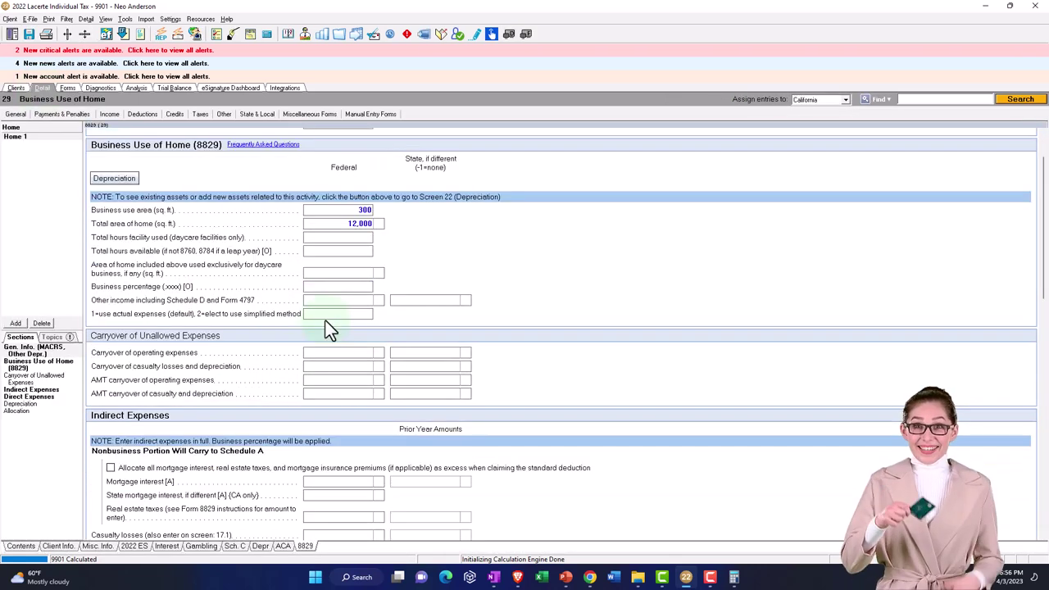
{"action": "scroll", "coordinate": [325, 320], "scroll_direction": "down", "scroll_amount": 3}
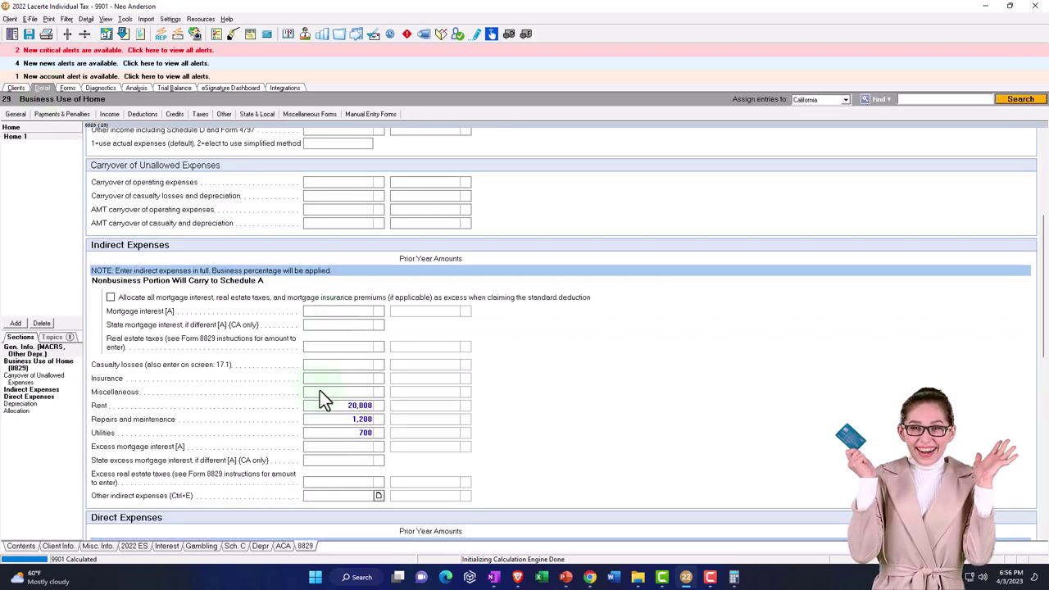
{"action": "left_click", "coordinate": [329, 408]}
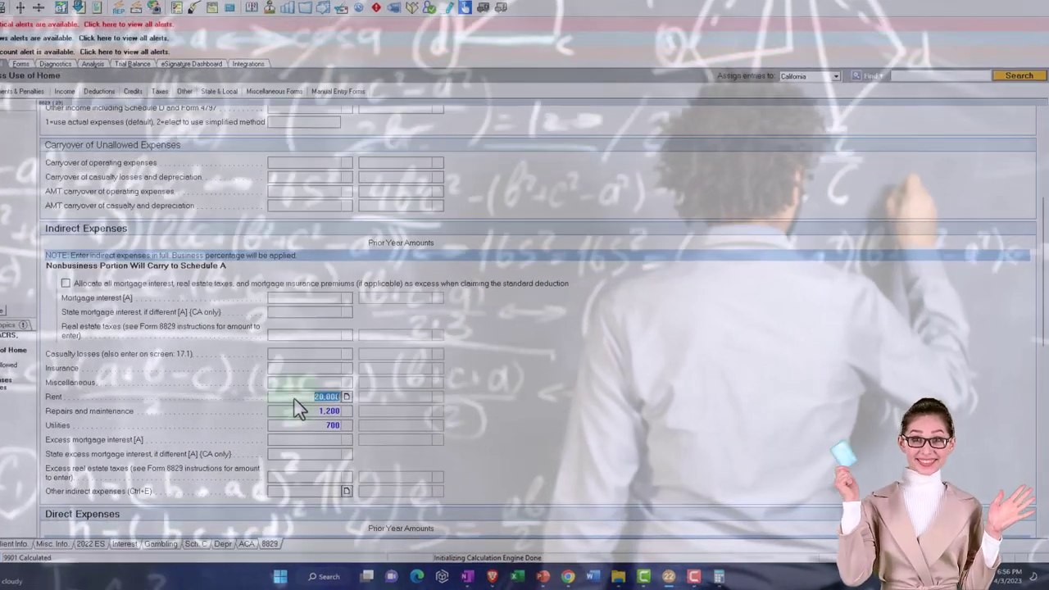
{"action": "key", "text": "Delete"}
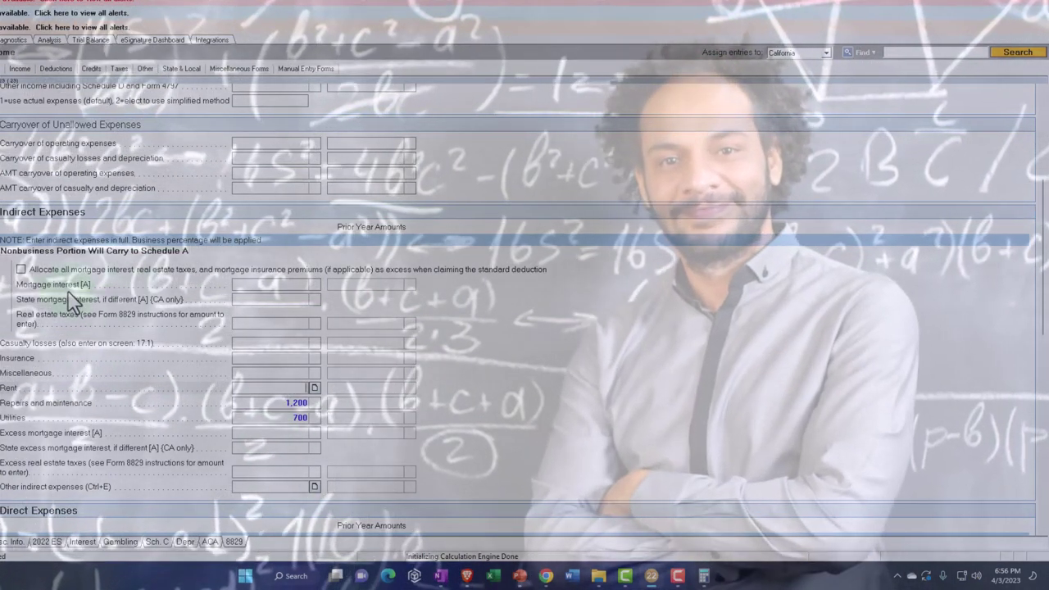
Step: Enter indirect expenses of 20,000 for mortgage interest and 7,000 for real estate taxes
{"action": "left_click", "coordinate": [269, 284]}
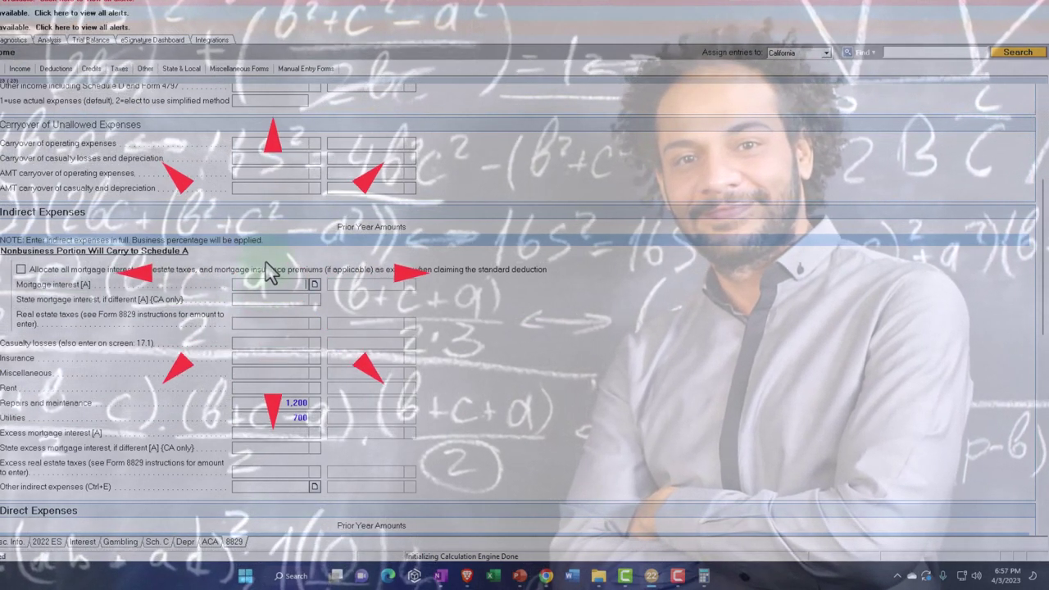
{"action": "type", "text": "2000"}
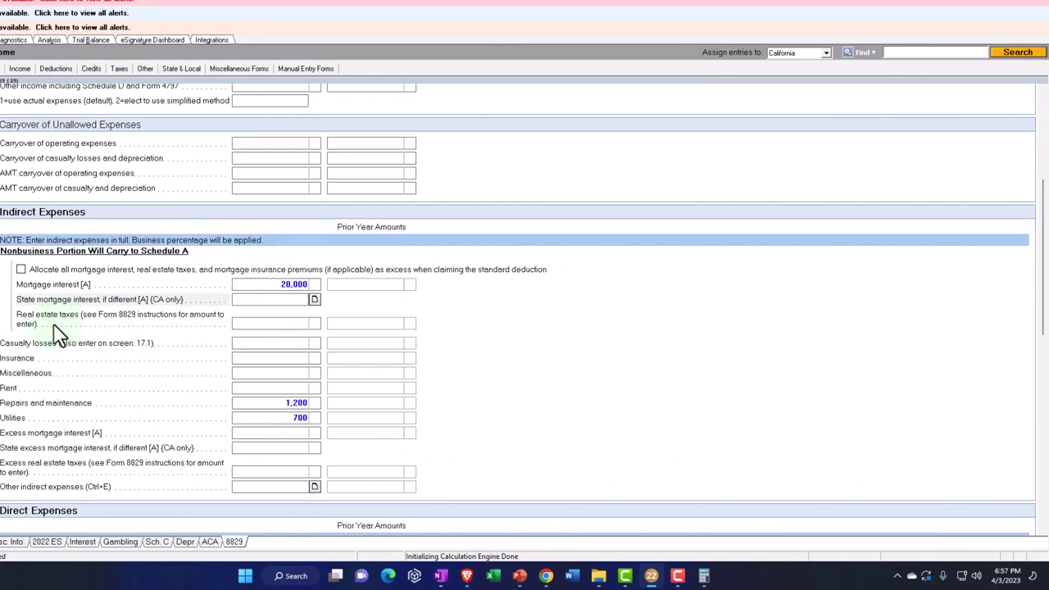
{"action": "left_click", "coordinate": [283, 325]}
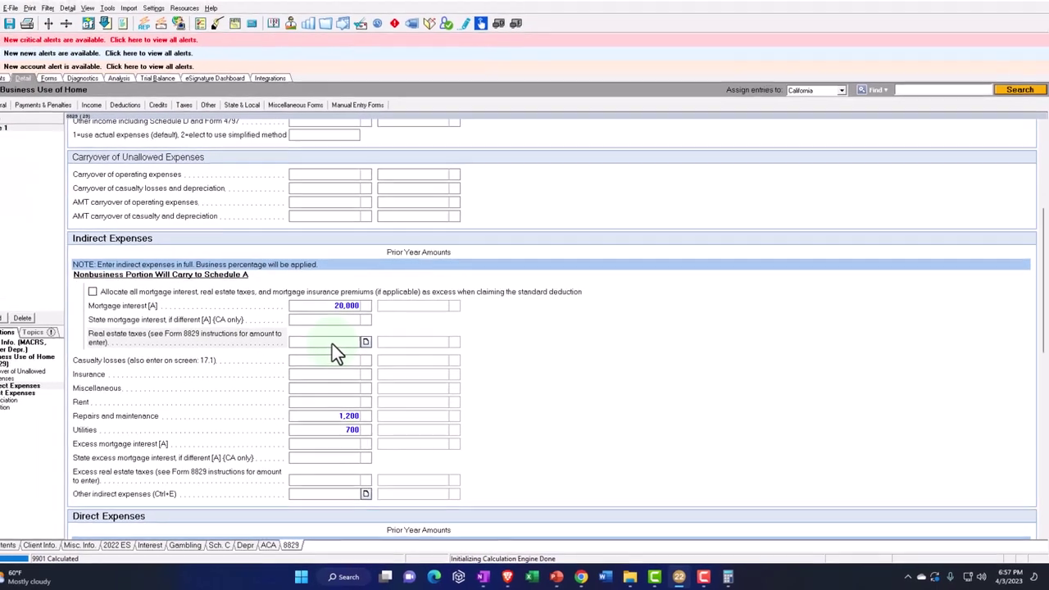
{"action": "type", "text": "400"}
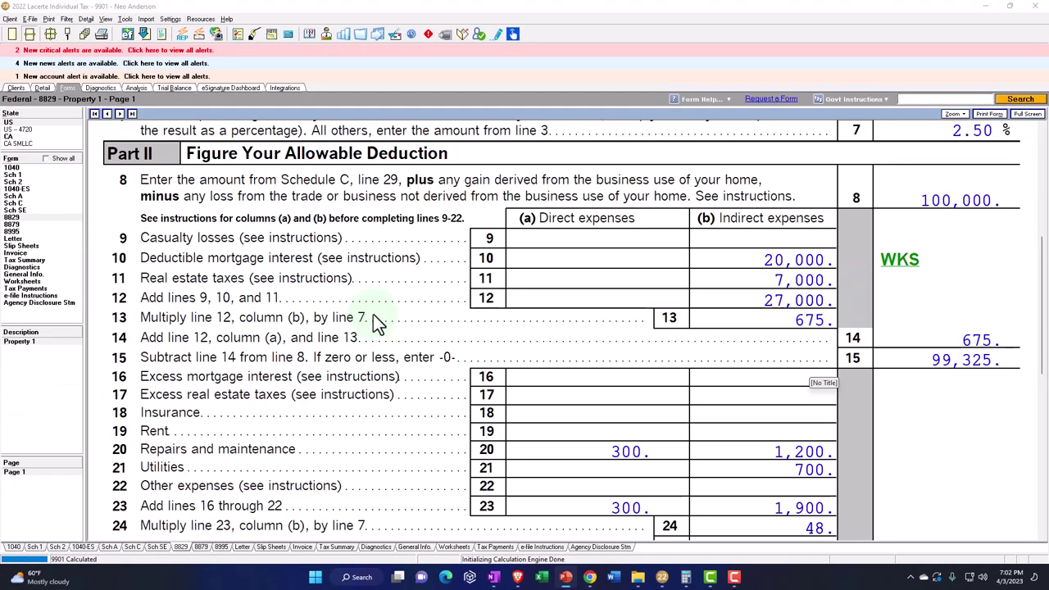
Step: Review the recalculated Form 8829 from the Part I business percentage to the mortgage interest and real estate tax lines in Part II
{"action": "scroll", "coordinate": [375, 320], "scroll_direction": "up", "scroll_amount": 5}
{"action": "scroll", "coordinate": [375, 320], "scroll_direction": "up", "scroll_amount": 3}
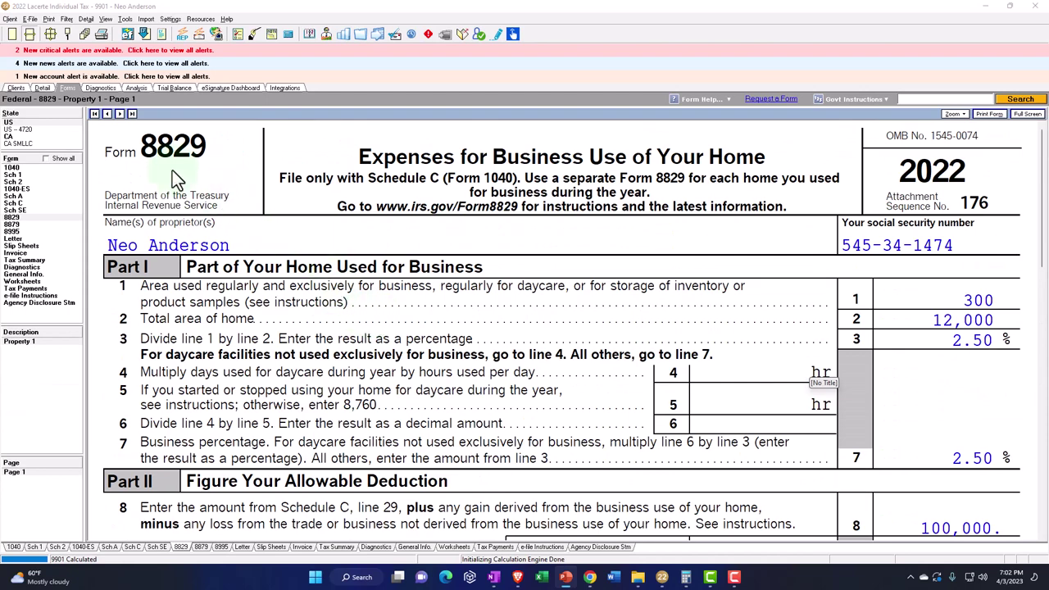
{"action": "scroll", "coordinate": [176, 177], "scroll_direction": "down", "scroll_amount": 5}
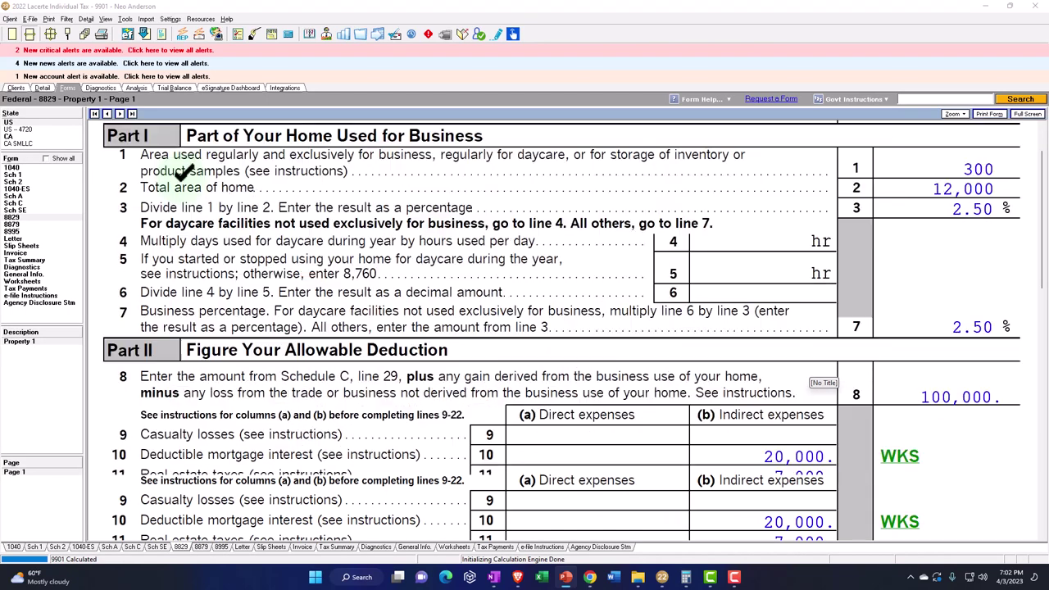
{"action": "scroll", "coordinate": [185, 187], "scroll_direction": "down", "scroll_amount": 2}
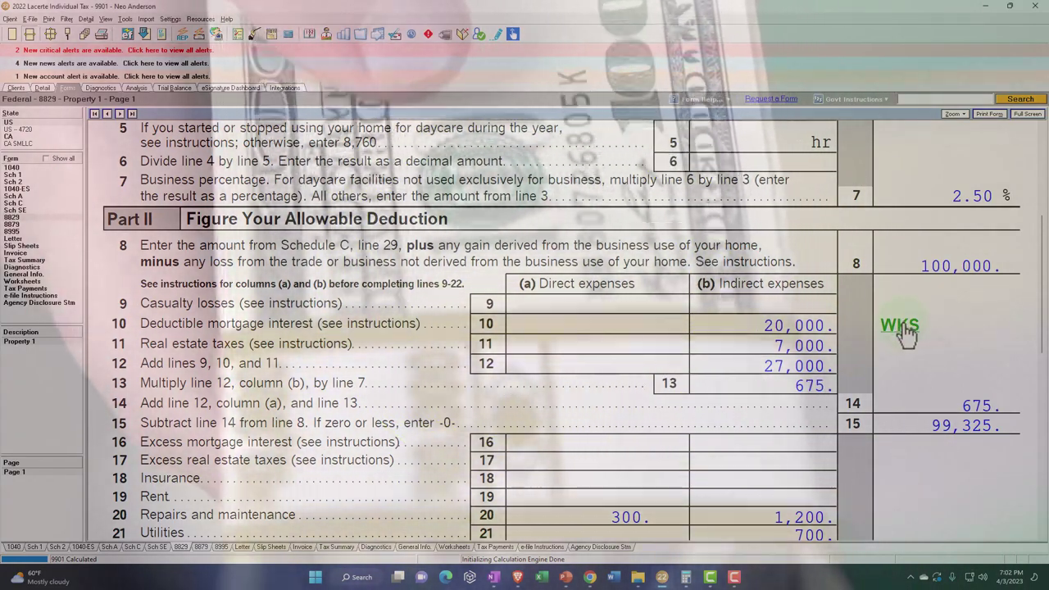
Step: View the Form 8829 worksheet on amounts carried to Schedule A, and examine Form 1040 down to the taxable income line
{"action": "left_click", "coordinate": [906, 332]}
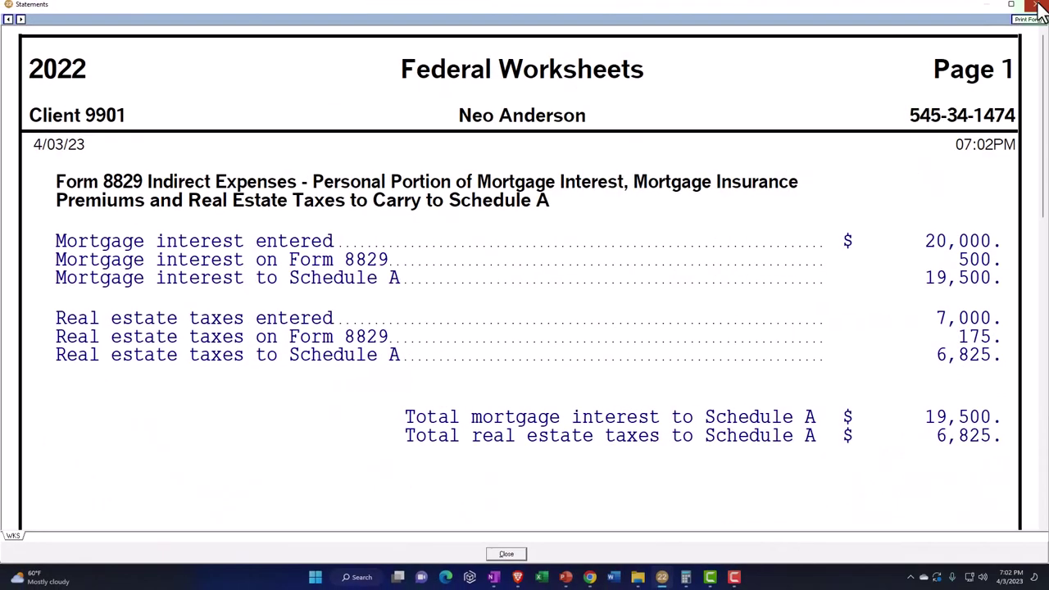
{"action": "left_click", "coordinate": [1039, 7]}
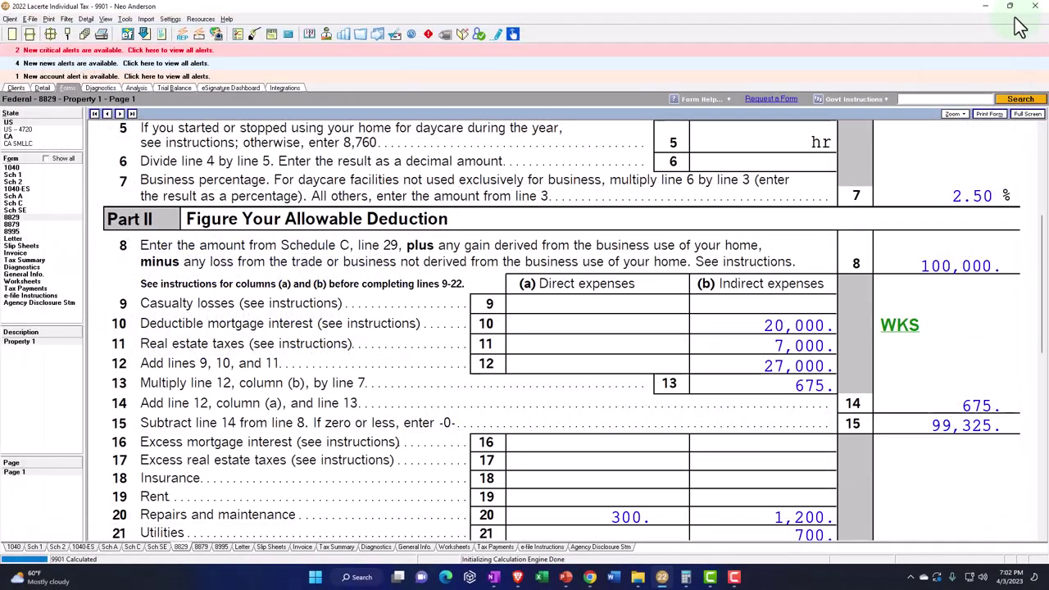
{"action": "left_click", "coordinate": [12, 168]}
{"action": "scroll", "coordinate": [492, 306], "scroll_direction": "down", "scroll_amount": 10}
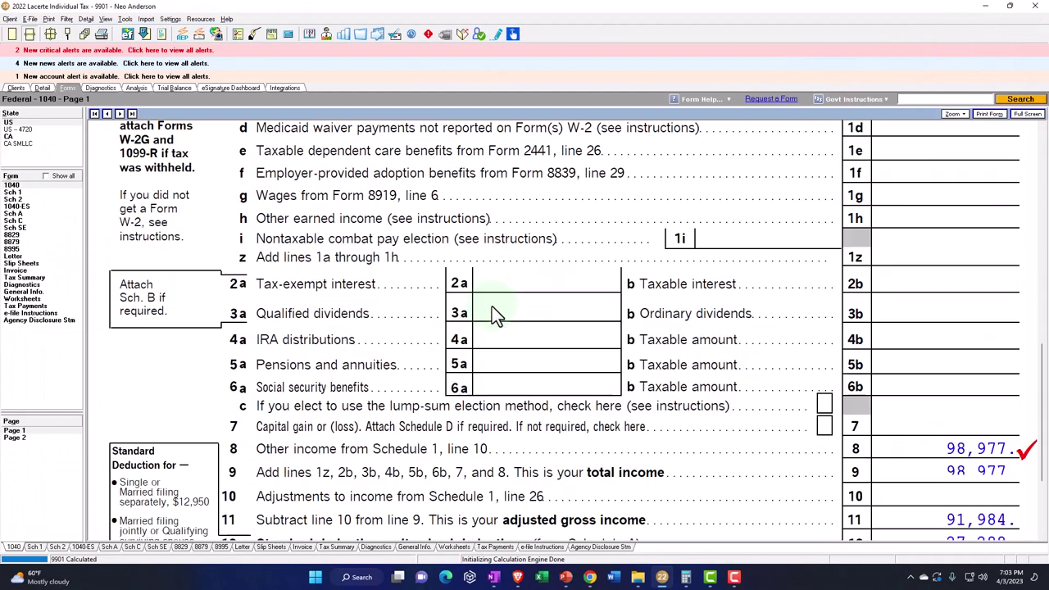
{"action": "scroll", "coordinate": [492, 308], "scroll_direction": "down", "scroll_amount": 4}
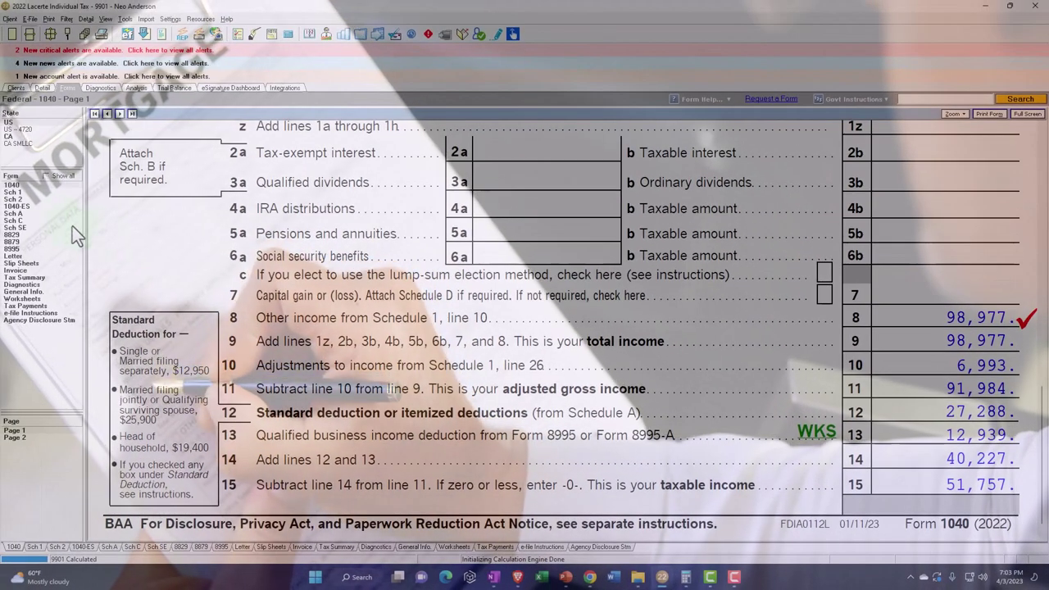
Step: Open Schedule A and examine the real estate taxes on line 5b and the home mortgage interest on line 8a
{"action": "left_click", "coordinate": [8, 209]}
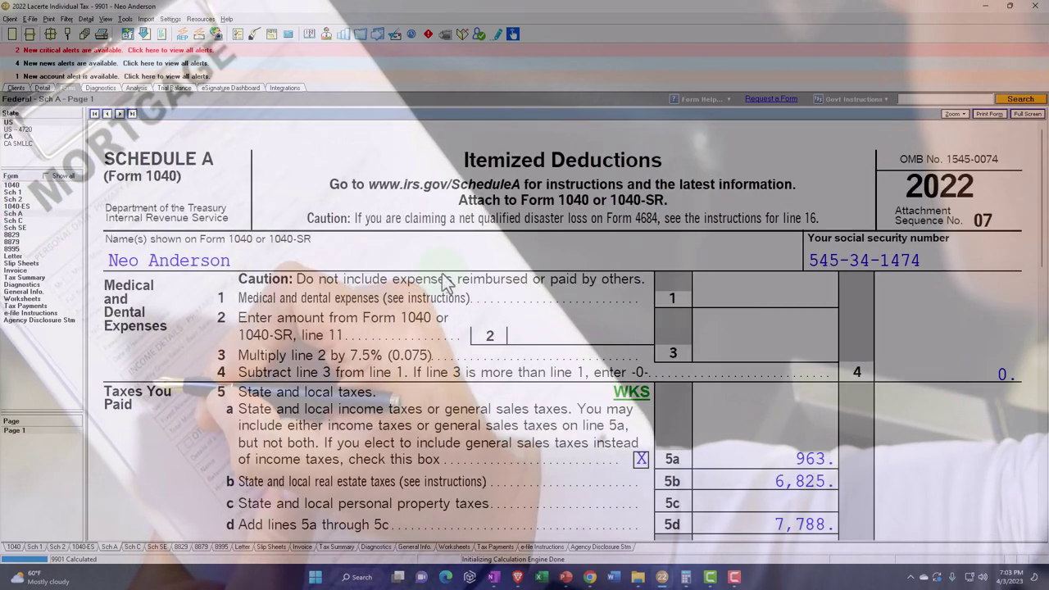
{"action": "scroll", "coordinate": [444, 281], "scroll_direction": "down", "scroll_amount": 3}
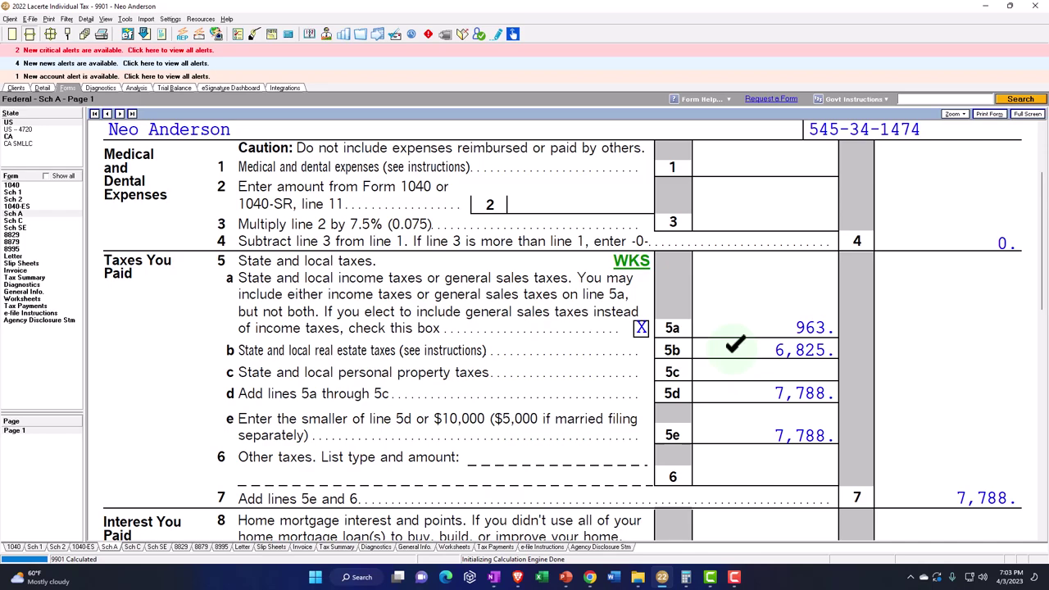
{"action": "scroll", "coordinate": [735, 344], "scroll_direction": "down", "scroll_amount": 5}
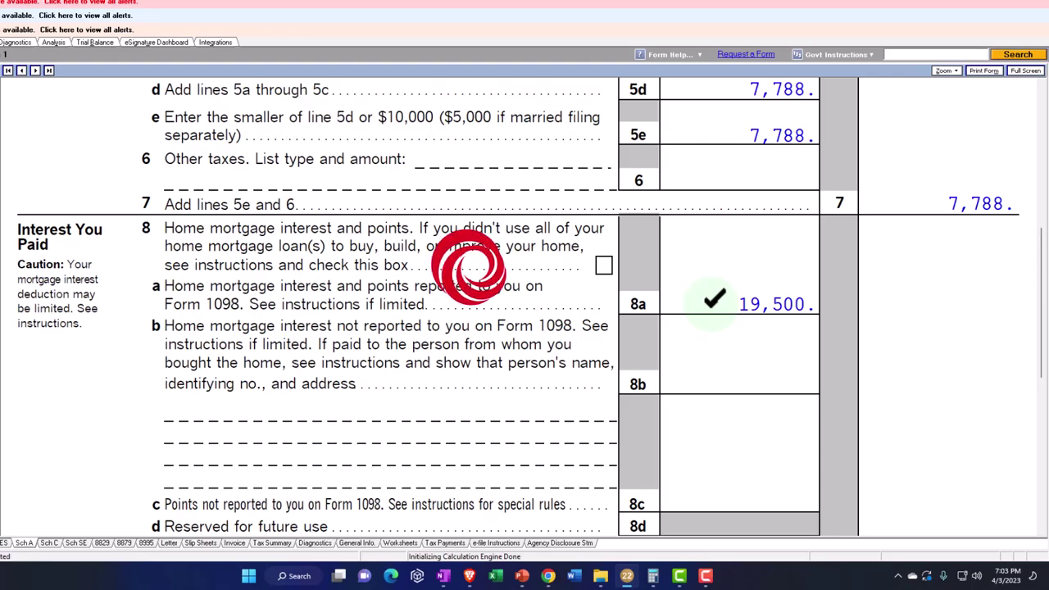
{"action": "scroll", "coordinate": [714, 310], "scroll_direction": "up", "scroll_amount": 3}
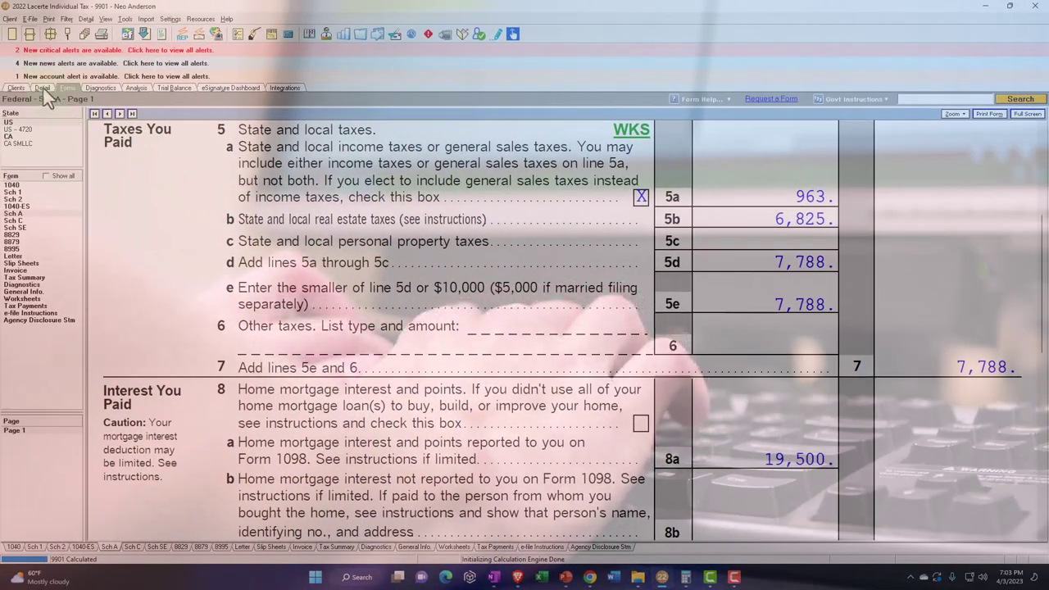
Step: Inspect the Interest section of the Itemized Deductions (Sch. A) input and return to the Business Use of Home input
{"action": "left_click", "coordinate": [43, 88]}
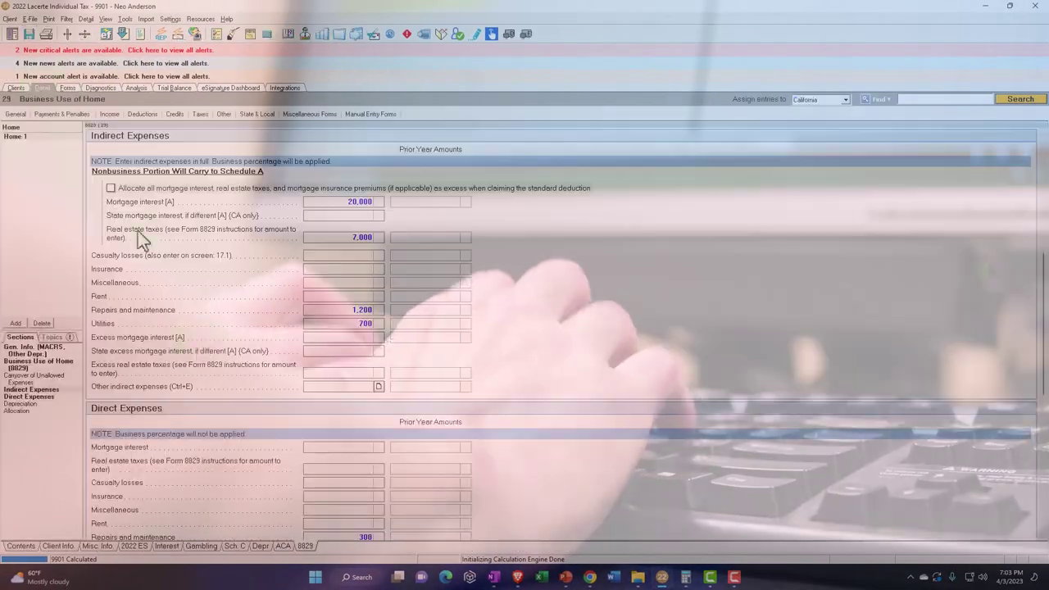
{"action": "left_click", "coordinate": [141, 116]}
{"action": "left_click", "coordinate": [138, 116]}
{"action": "left_click", "coordinate": [138, 118]}
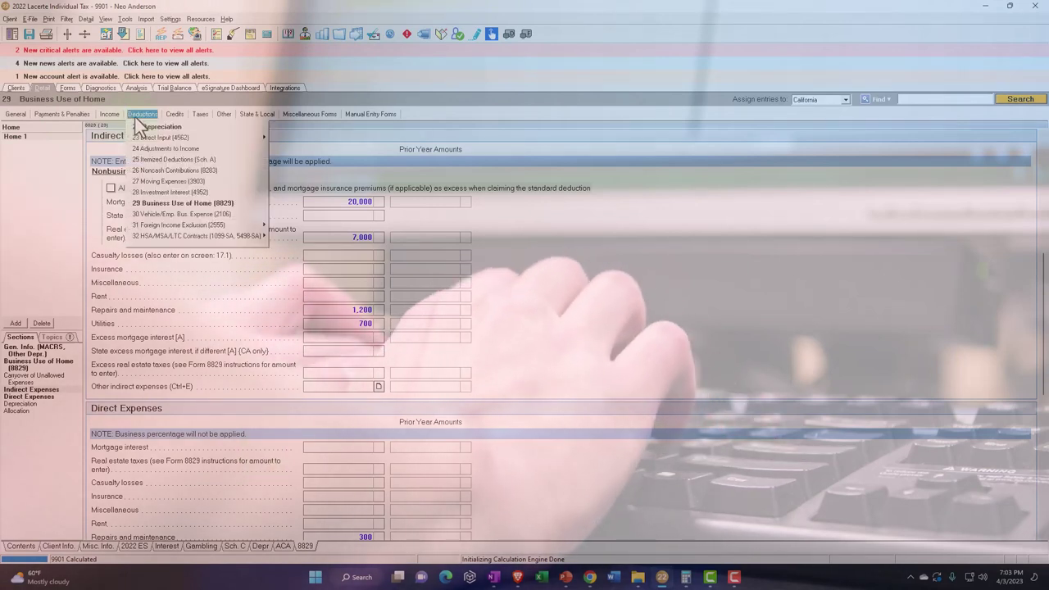
{"action": "left_click", "coordinate": [155, 161]}
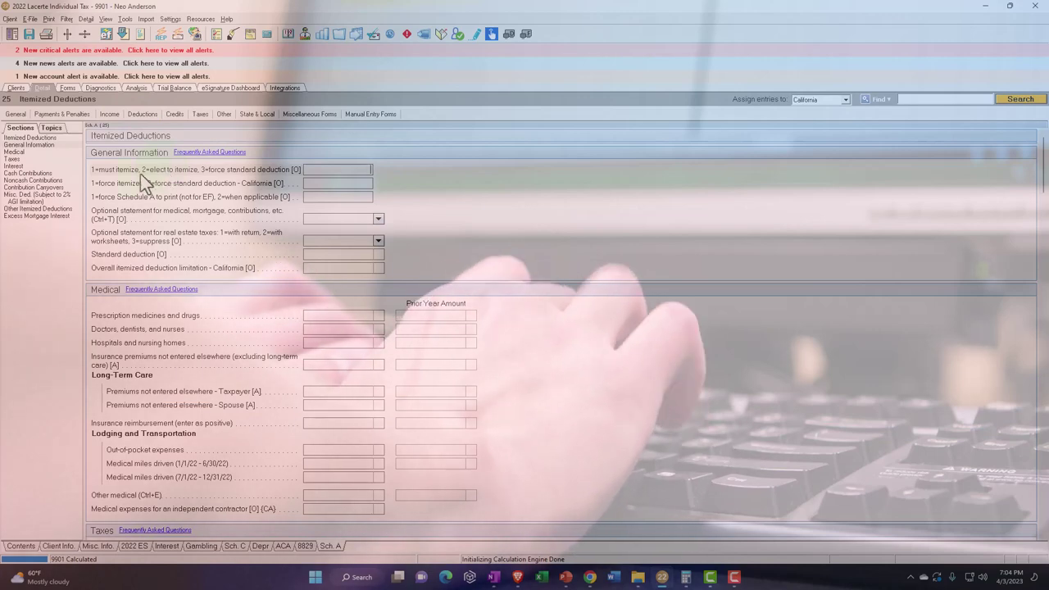
{"action": "left_click", "coordinate": [14, 165]}
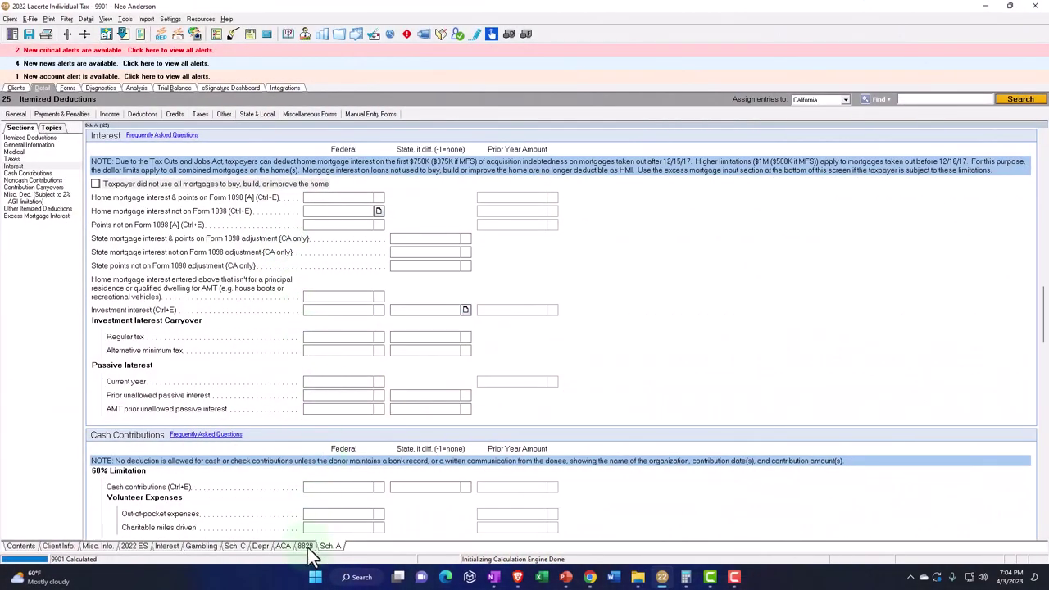
{"action": "left_click", "coordinate": [305, 546]}
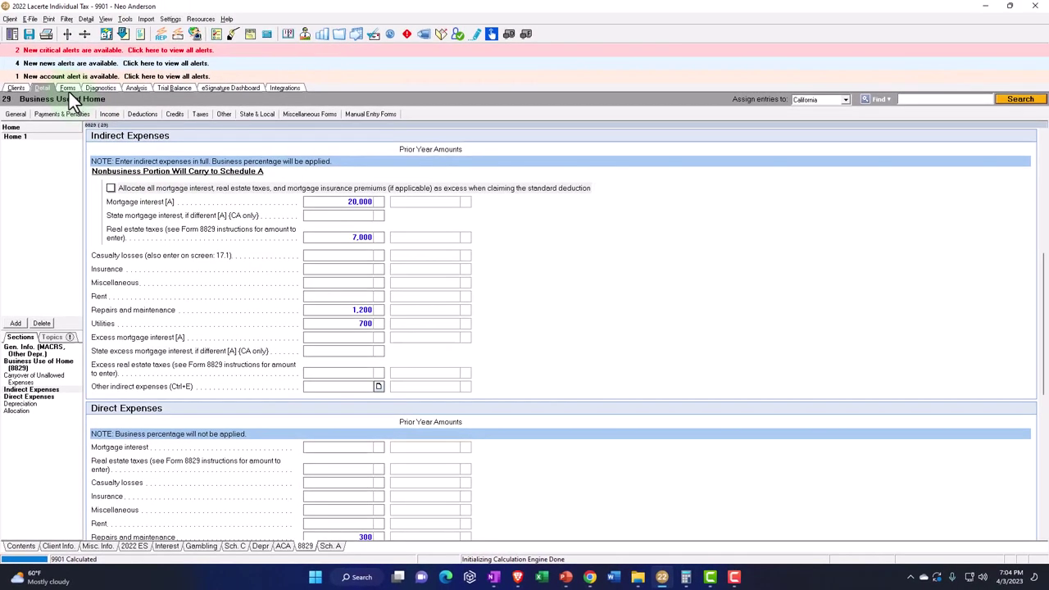
Step: Return to the Schedule A form and recheck the Taxes You Paid and Interest You Paid lines
{"action": "left_click", "coordinate": [67, 88]}
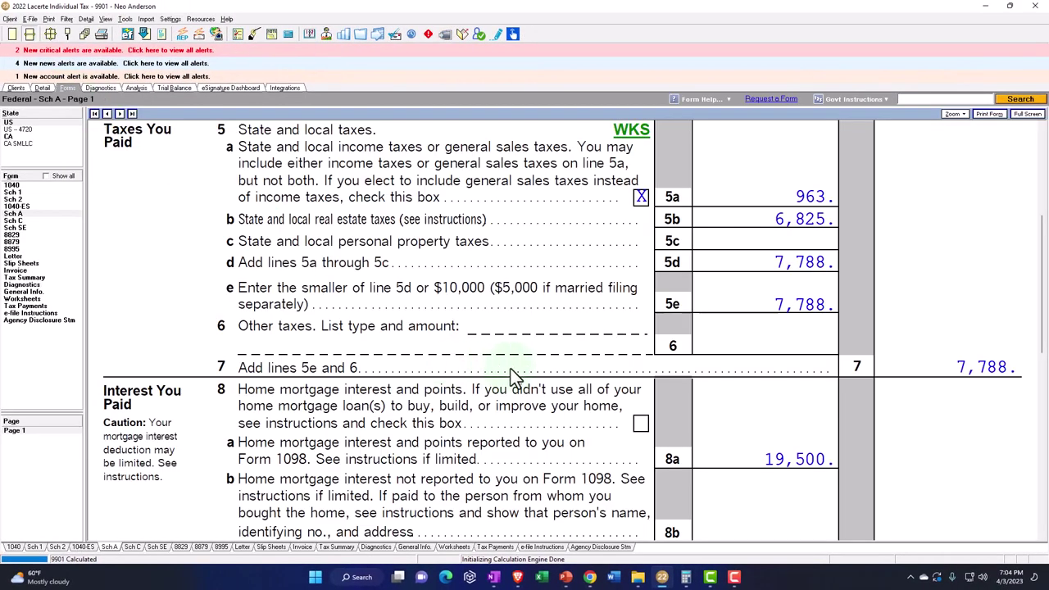
{"action": "scroll", "coordinate": [511, 369], "scroll_direction": "down", "scroll_amount": 2}
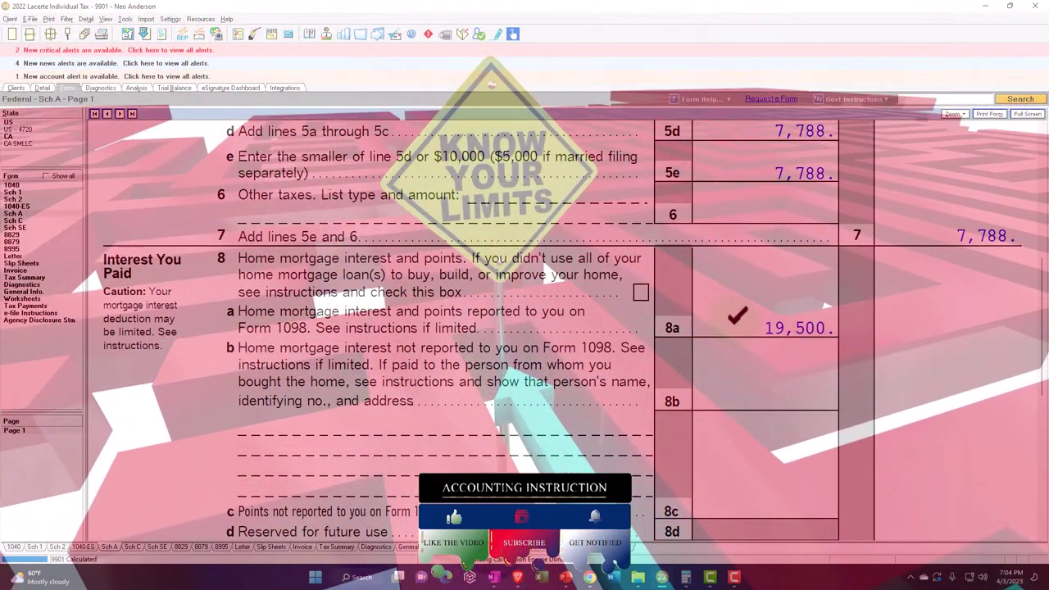
{"action": "scroll", "coordinate": [738, 319], "scroll_direction": "up", "scroll_amount": 4}
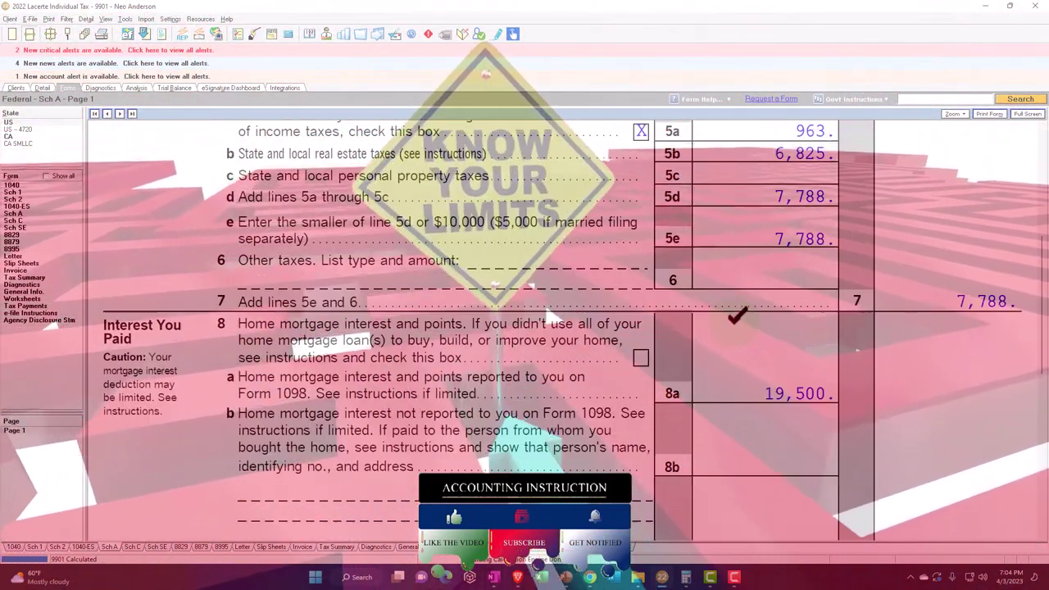
{"action": "scroll", "coordinate": [737, 329], "scroll_direction": "up", "scroll_amount": 2}
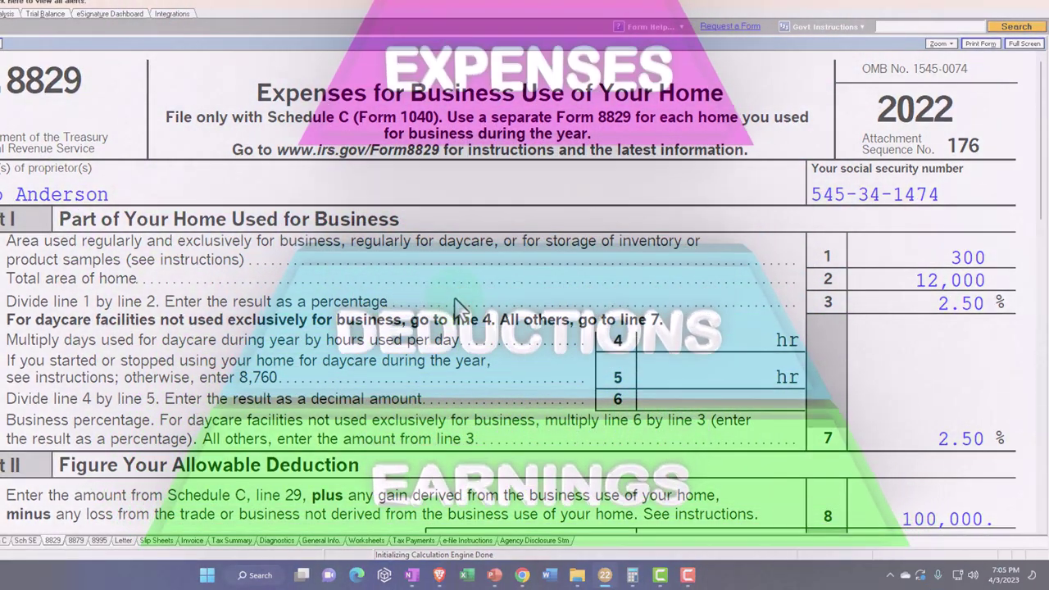
Step: Review Form 8829 from the Part I business percentage through the Part II direct and indirect expense lines
{"action": "scroll", "coordinate": [459, 310], "scroll_direction": "down", "scroll_amount": 1}
{"action": "scroll", "coordinate": [459, 309], "scroll_direction": "down", "scroll_amount": 1}
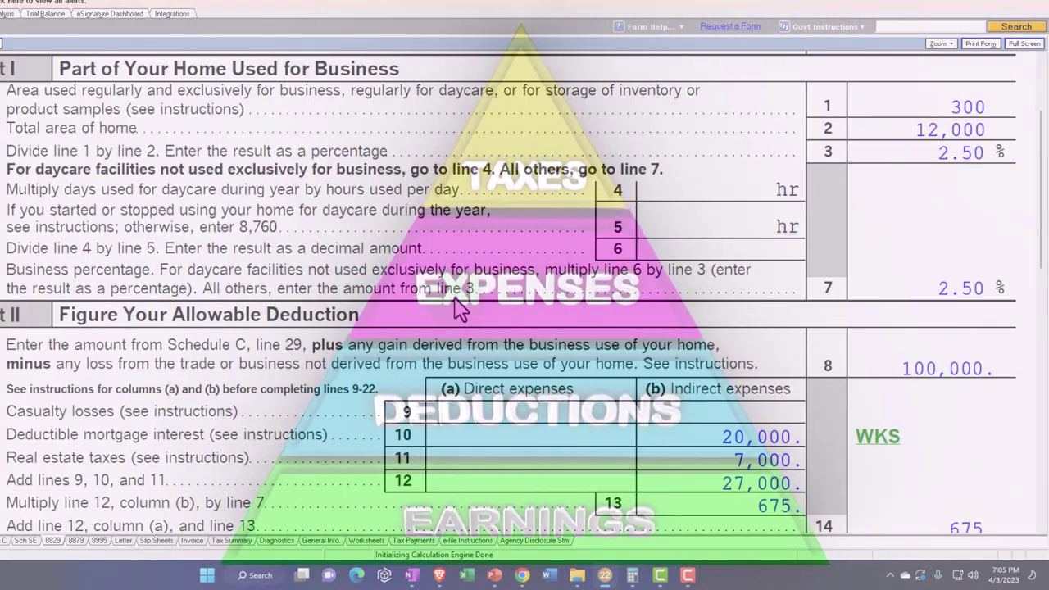
{"action": "scroll", "coordinate": [459, 310], "scroll_direction": "down", "scroll_amount": 1}
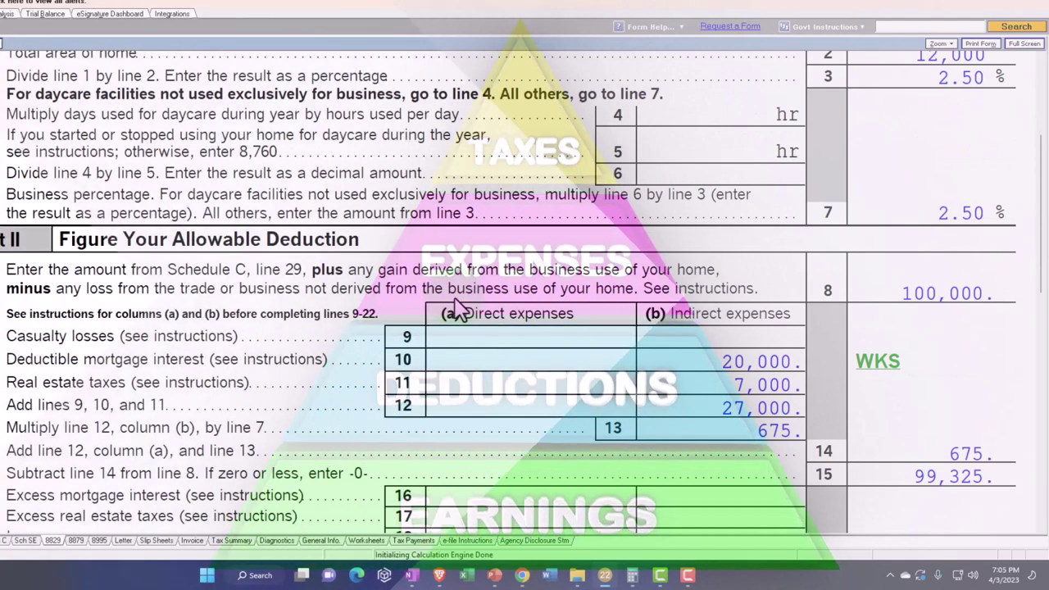
{"action": "scroll", "coordinate": [459, 310], "scroll_direction": "down", "scroll_amount": 1}
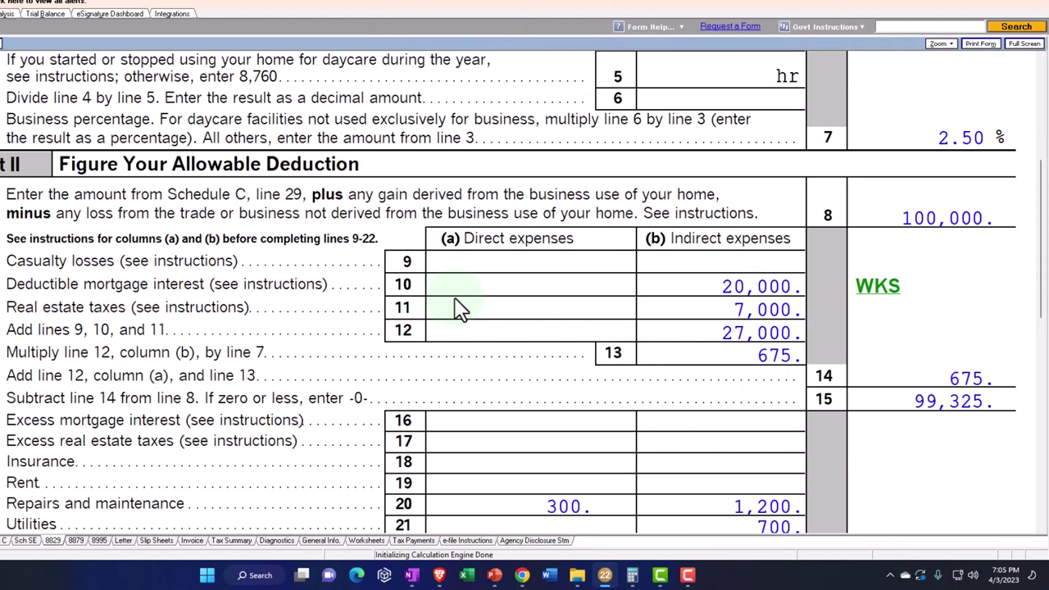
{"action": "scroll", "coordinate": [459, 310], "scroll_direction": "up", "scroll_amount": 3}
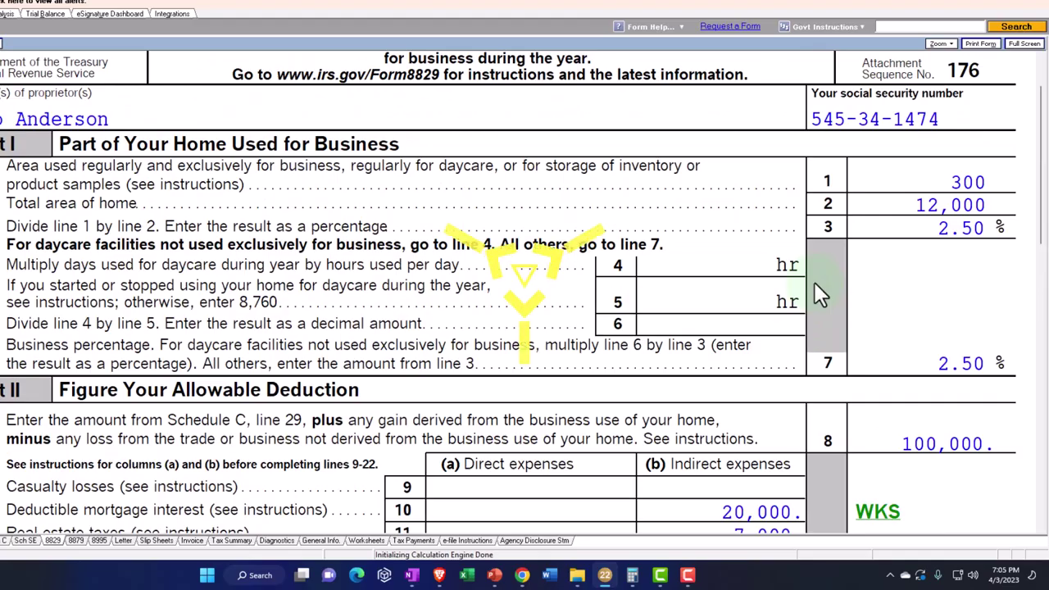
{"action": "scroll", "coordinate": [819, 294], "scroll_direction": "up", "scroll_amount": 1}
{"action": "scroll", "coordinate": [819, 293], "scroll_direction": "down", "scroll_amount": 4}
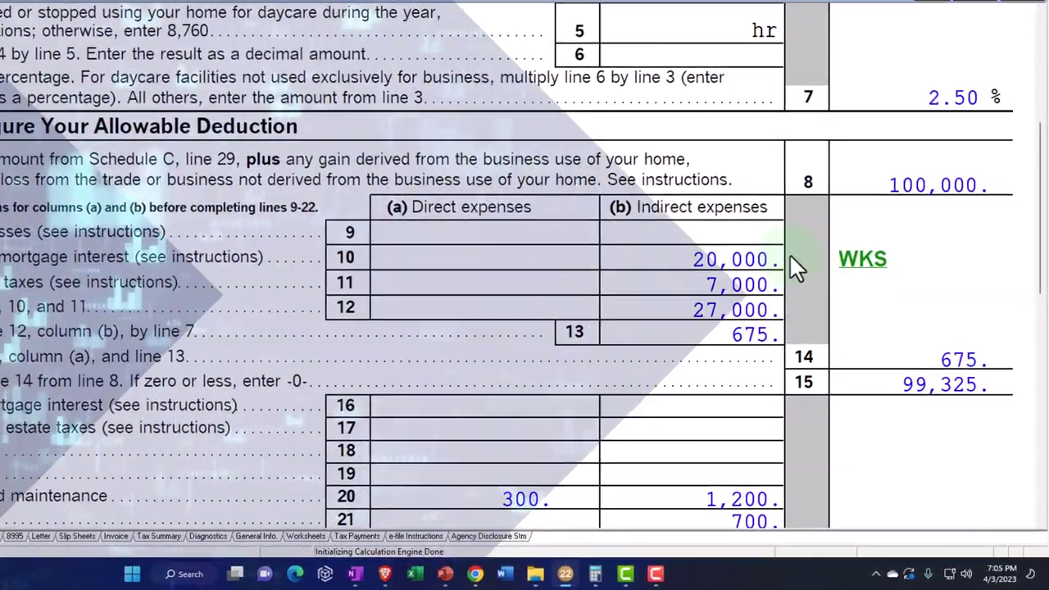
{"action": "scroll", "coordinate": [791, 256], "scroll_direction": "down", "scroll_amount": 1}
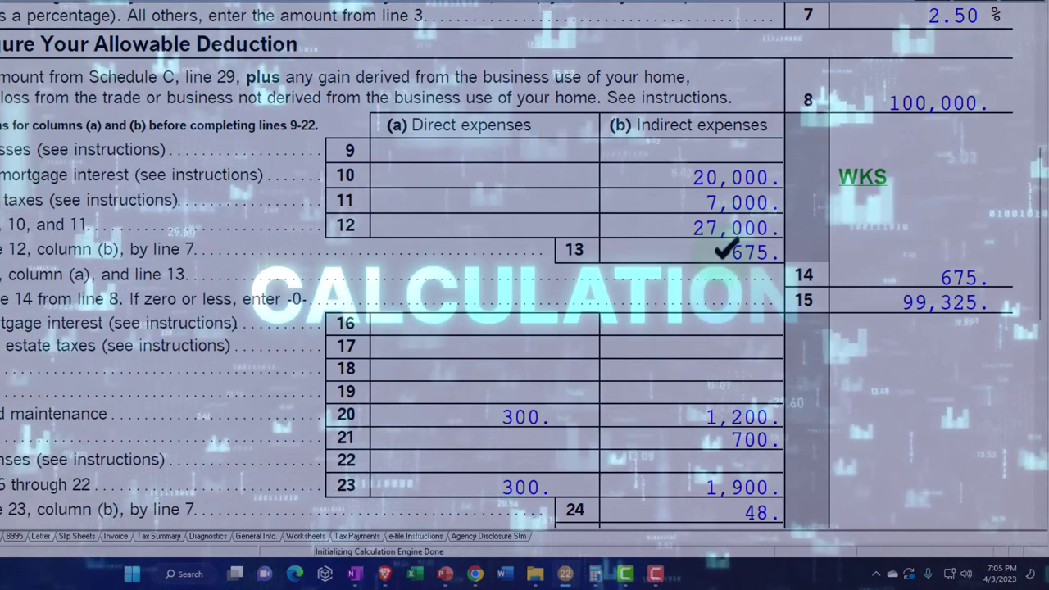
{"action": "scroll", "coordinate": [524, 279], "scroll_direction": "down", "scroll_amount": 1}
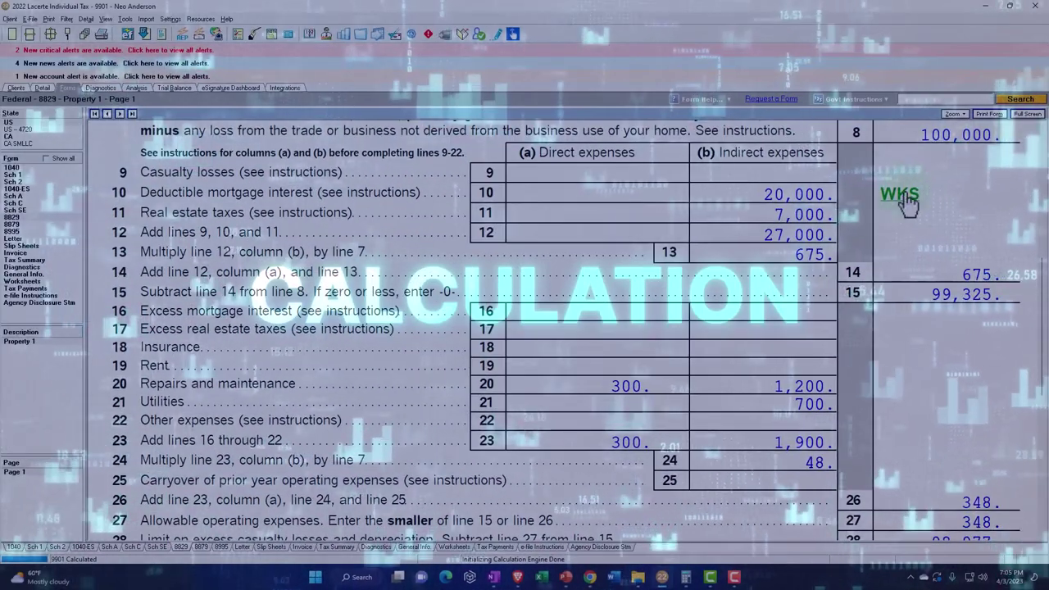
Step: Open the Form 8829 indirect expenses worksheet and multiply 20,000 by 0.025 on the calculator to check the mortgage interest portion
{"action": "left_click", "coordinate": [882, 145]}
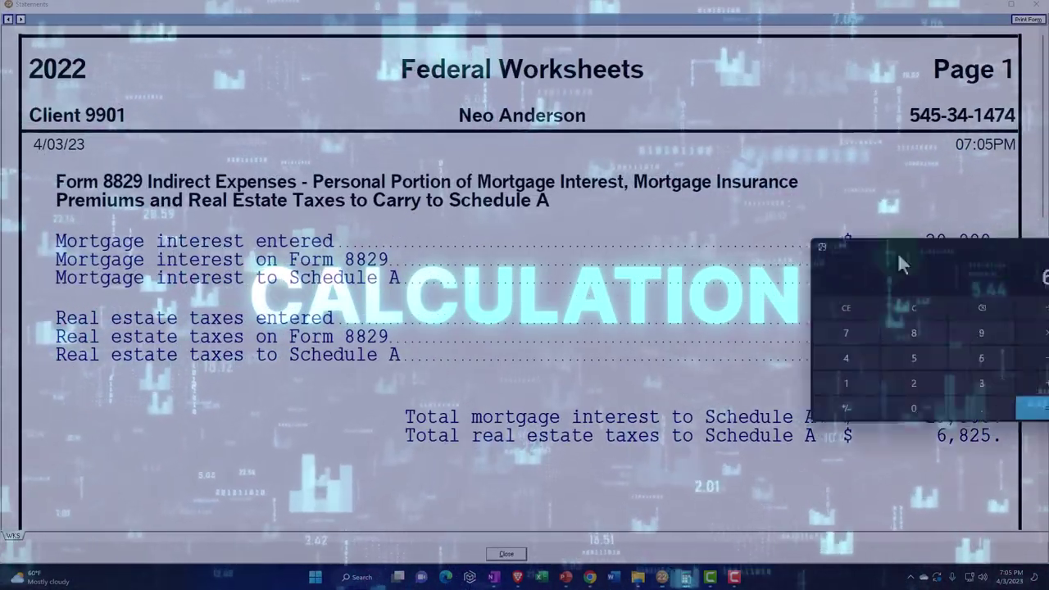
{"action": "left_click_drag", "start_coordinate": [1014, 263], "coordinate": [507, 215]}
{"action": "left_click", "coordinate": [538, 274]}
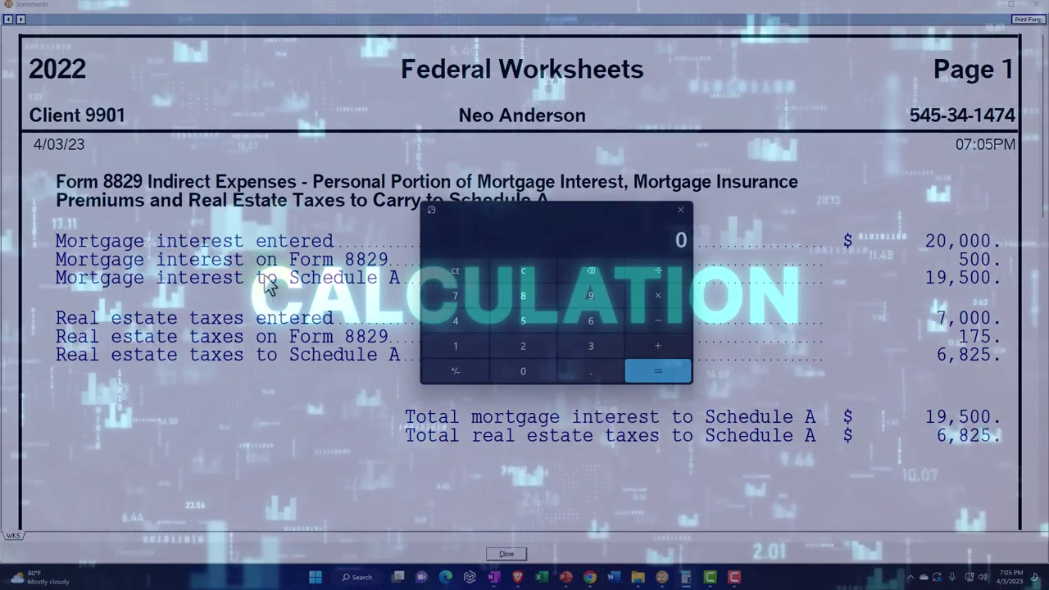
{"action": "type", "text": "200000"}
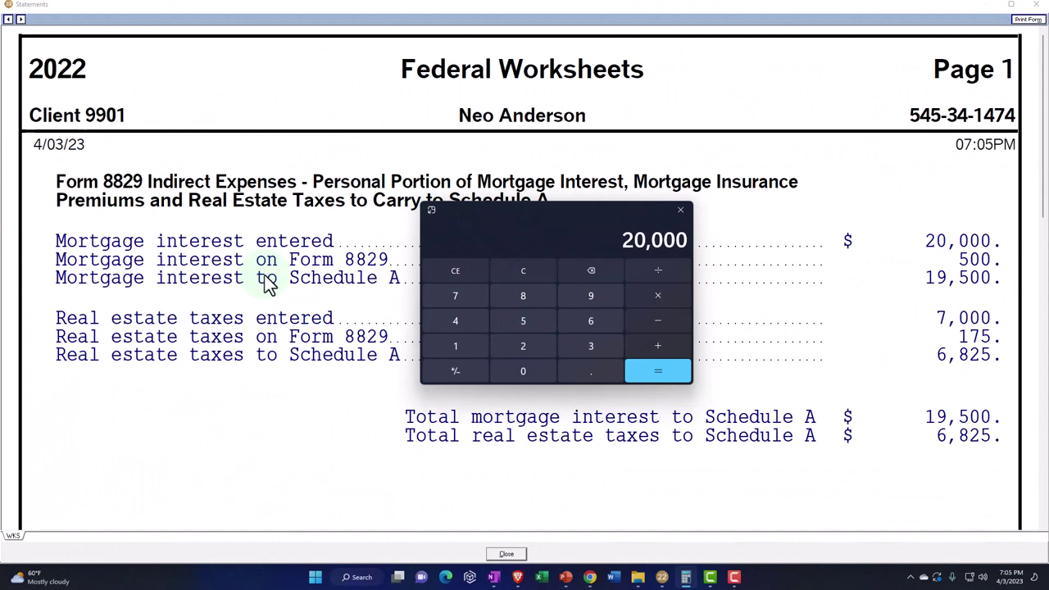
{"action": "type", "text": "*0.025"}
{"action": "key", "text": "Return"}
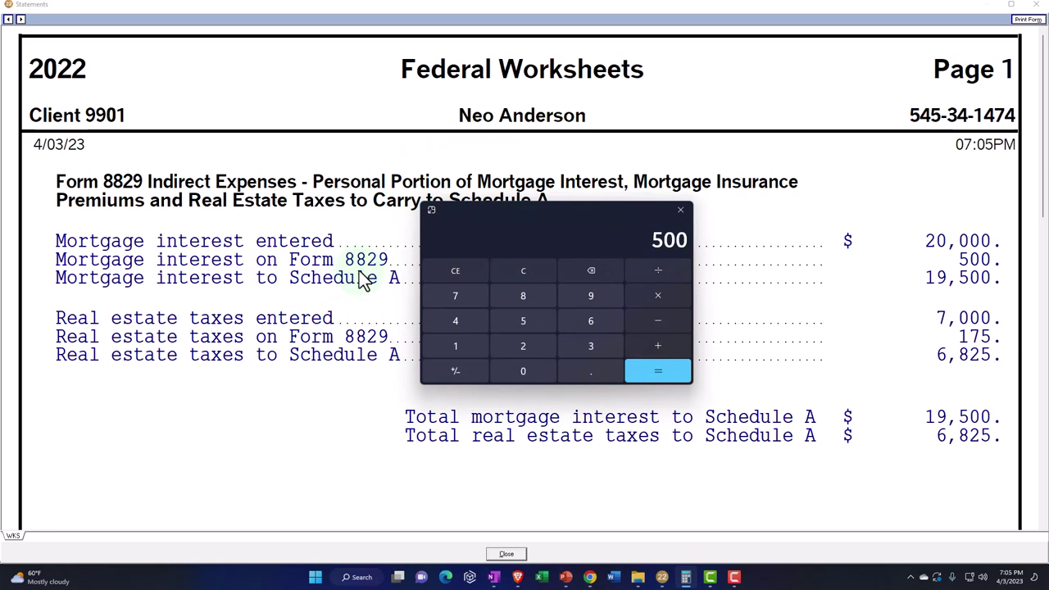
Step: Enter 19,500 on the calculator for the mortgage interest carried to Schedule A, and close the calculator and worksheet
{"action": "left_click", "coordinate": [521, 271]}
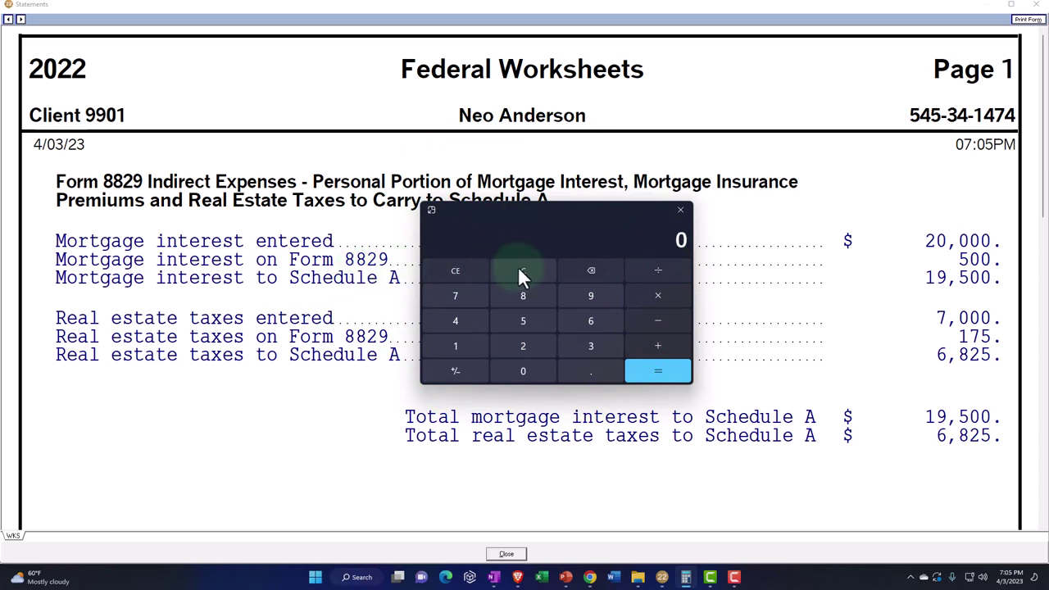
{"action": "type", "text": "20000"}
{"action": "key", "text": "BackSpace"}
{"action": "key", "text": "BackSpace"}
{"action": "key", "text": "BackSpace"}
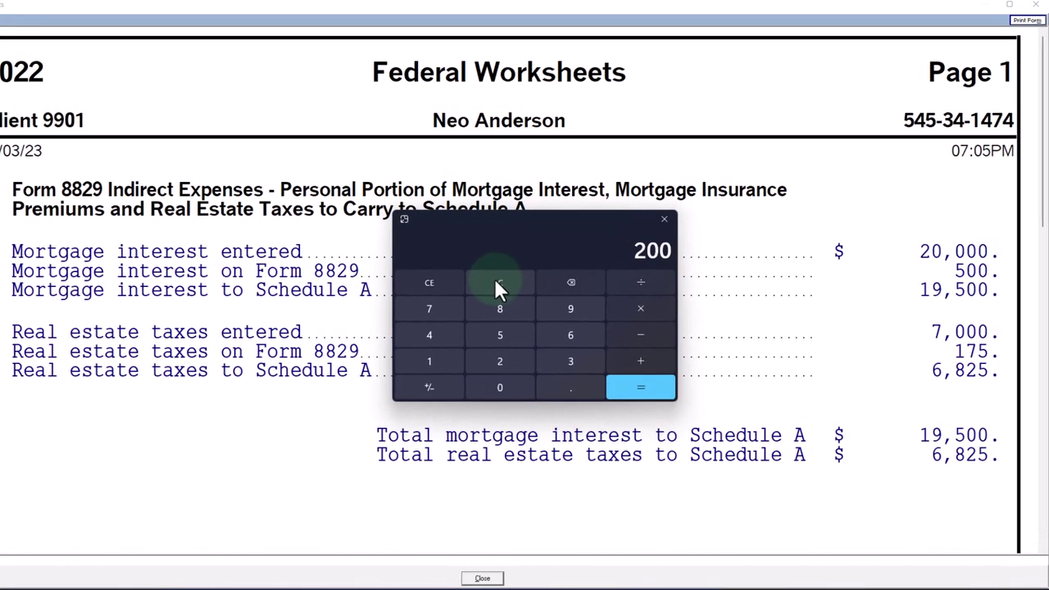
{"action": "key", "text": "BackSpace"}
{"action": "type", "text": "19500"}
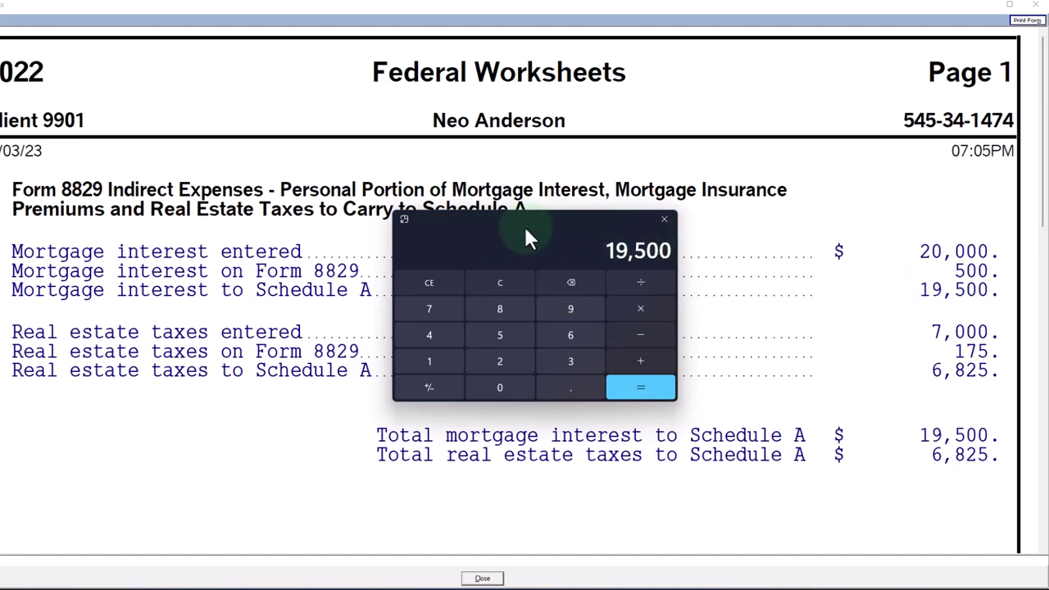
{"action": "left_click", "coordinate": [664, 219]}
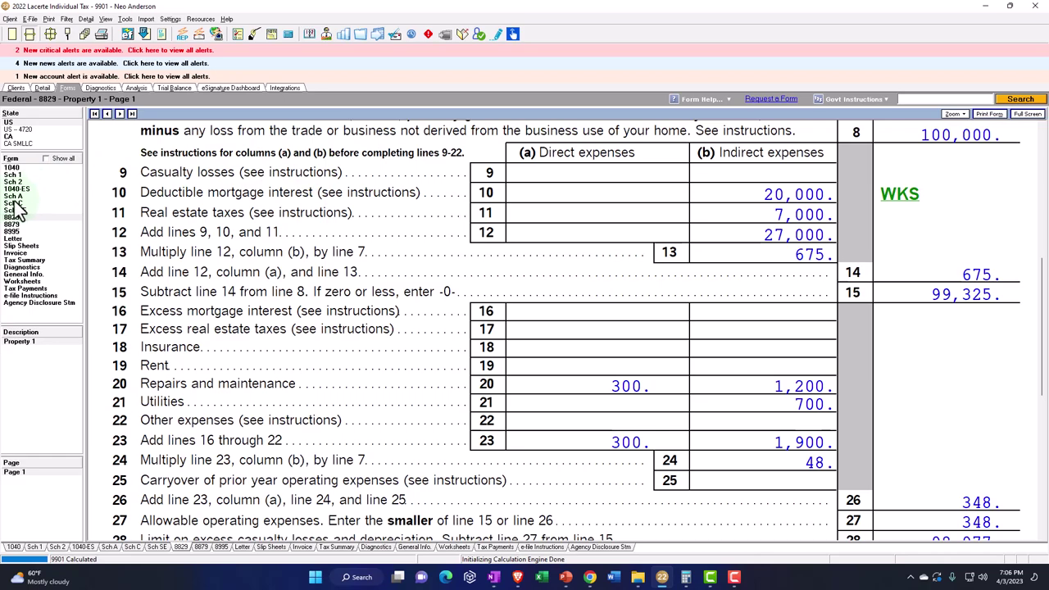
Step: Check the real estate tax and mortgage interest lines on Schedule A and go back to Form 8829
{"action": "left_click", "coordinate": [14, 213]}
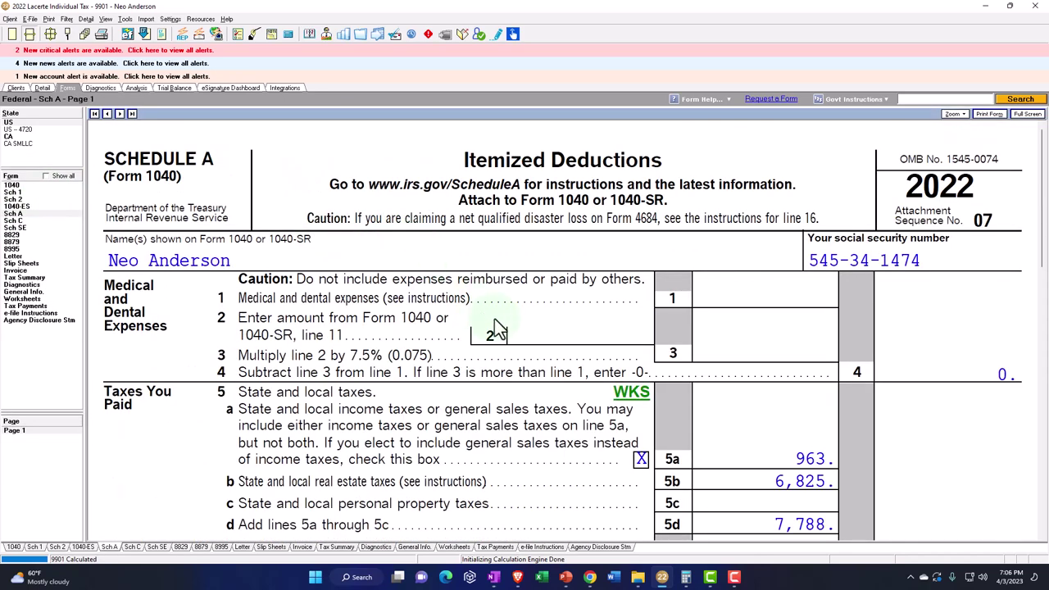
{"action": "scroll", "coordinate": [492, 318], "scroll_direction": "down", "scroll_amount": 5}
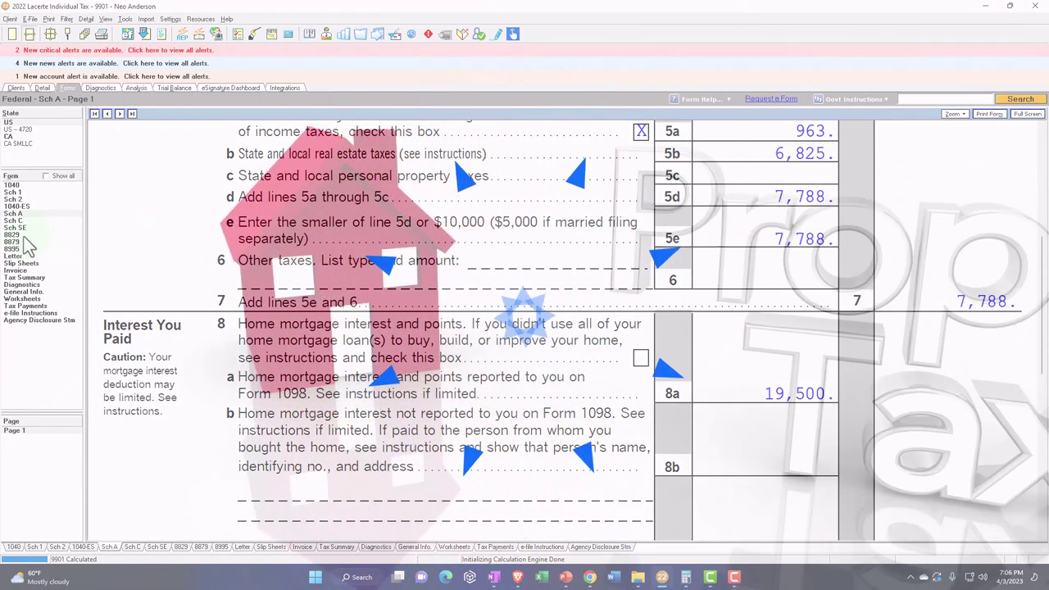
{"action": "left_click", "coordinate": [25, 235]}
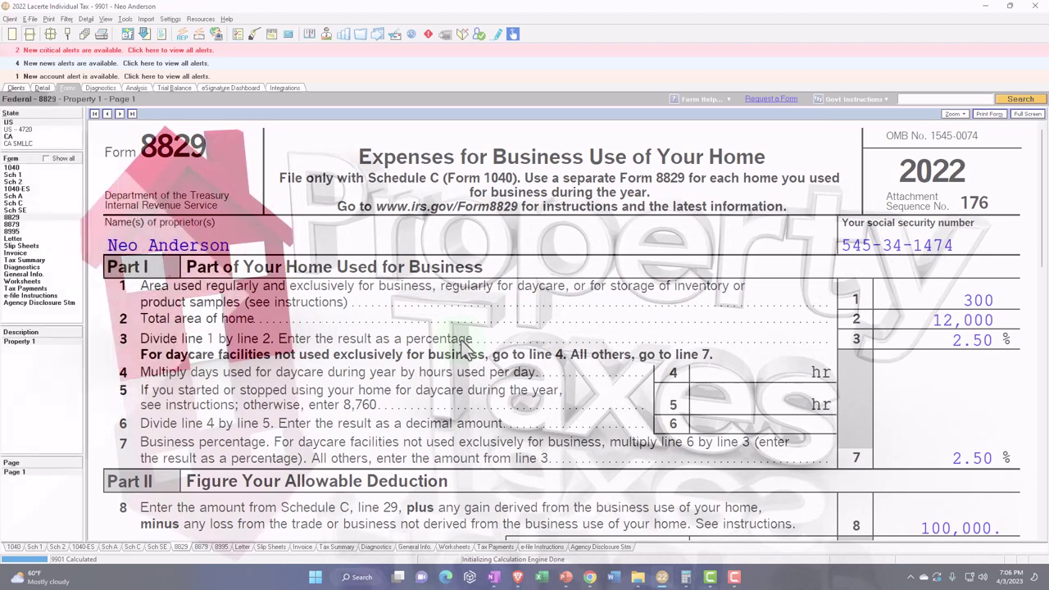
Step: Open Schedule A and review the real estate taxes on line 5b and home mortgage interest on line 8a
{"action": "left_click", "coordinate": [15, 197]}
{"action": "scroll", "coordinate": [573, 423], "scroll_direction": "down", "scroll_amount": 4}
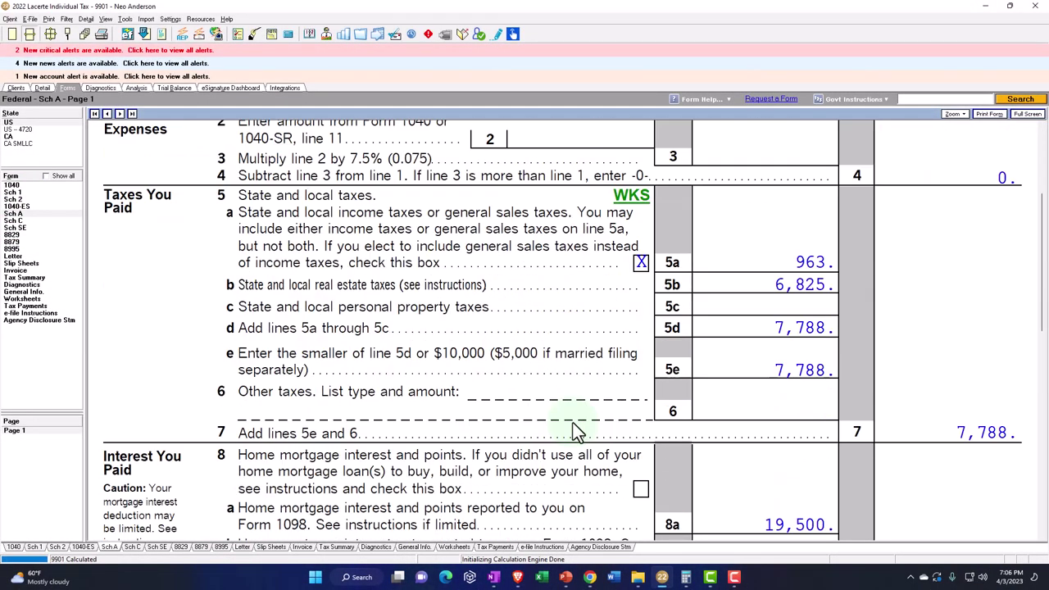
{"action": "scroll", "coordinate": [573, 398], "scroll_direction": "down", "scroll_amount": 3}
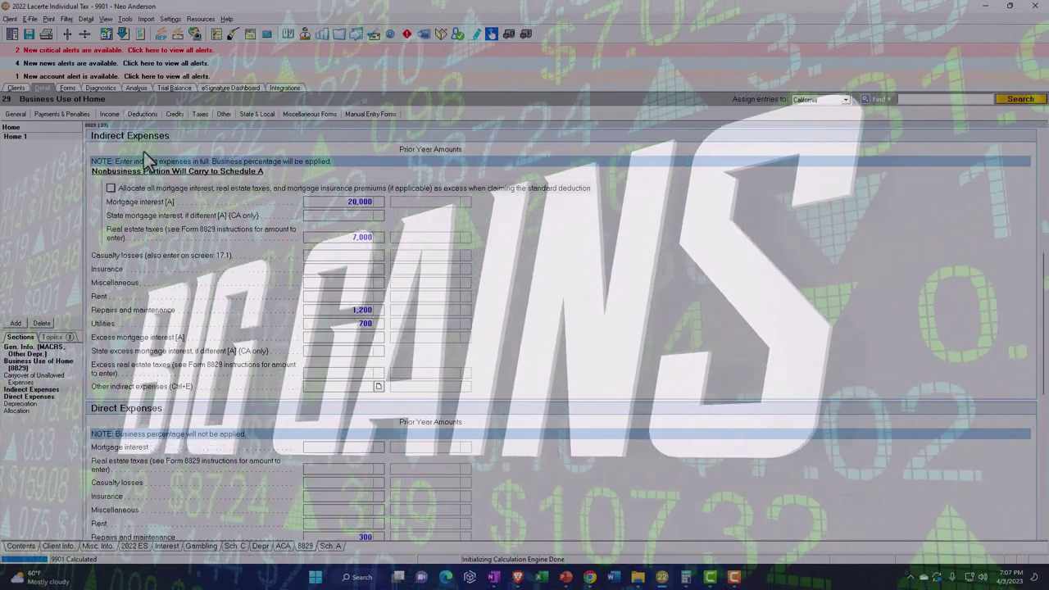
Step: Return from the home's depreciation entry to the forms and review the depreciation lines in Parts II and III of Form 8829
{"action": "left_click", "coordinate": [109, 114]}
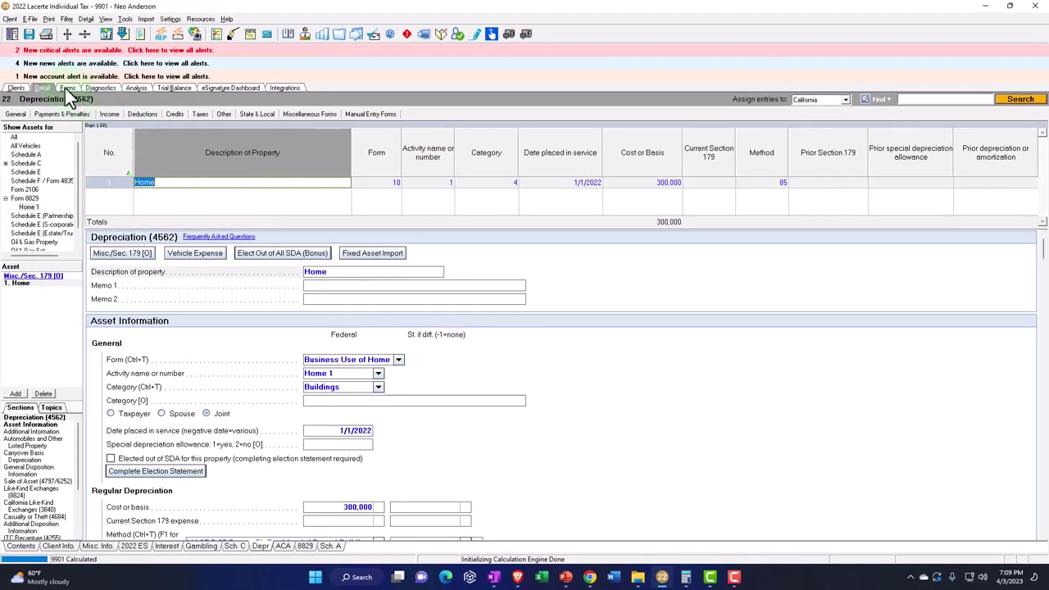
{"action": "left_click", "coordinate": [65, 88]}
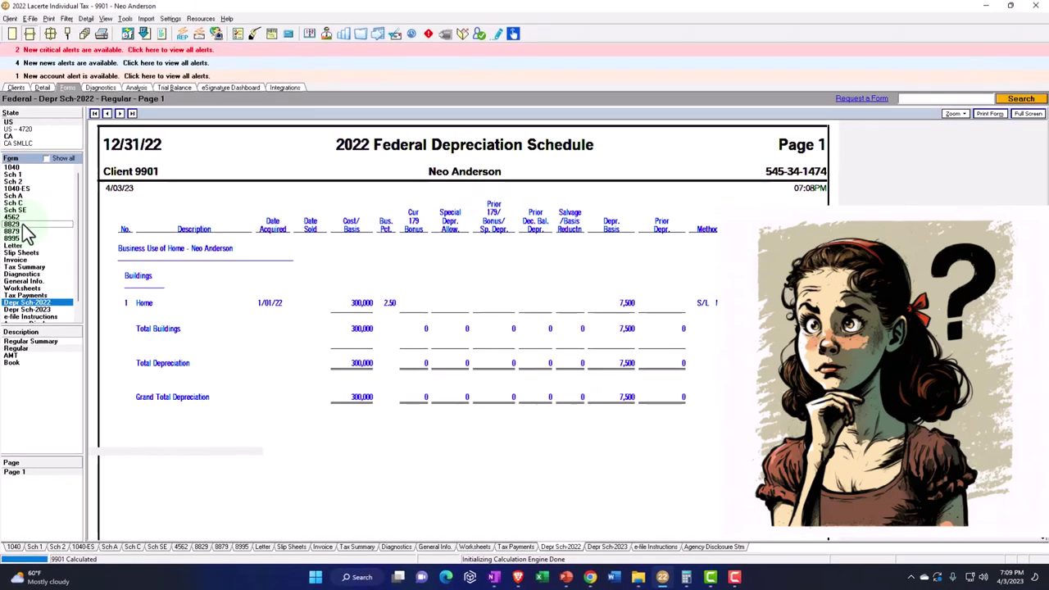
{"action": "left_click", "coordinate": [80, 130]}
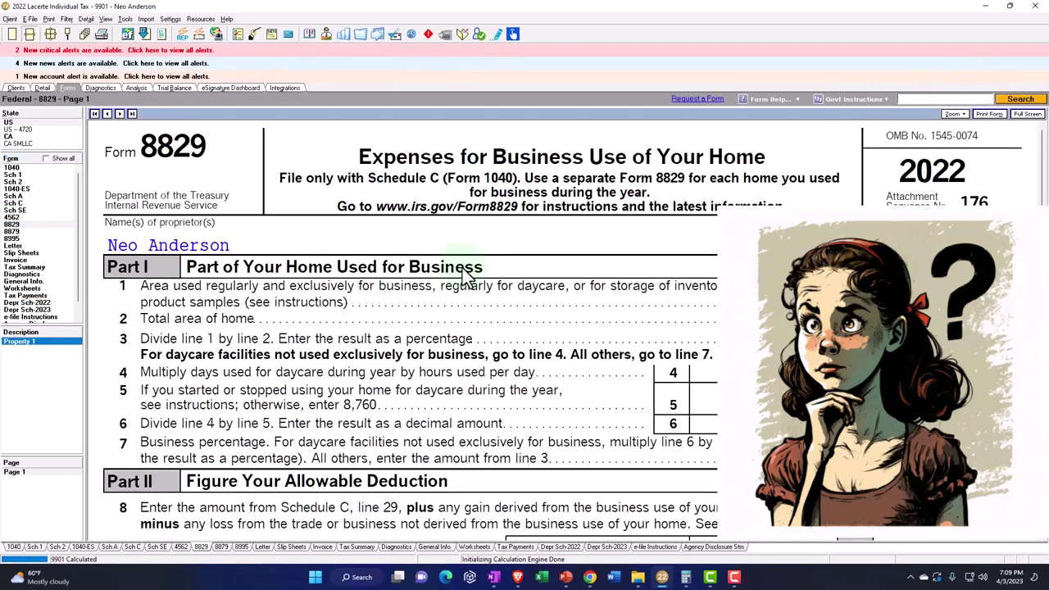
{"action": "scroll", "coordinate": [519, 210], "scroll_direction": "down", "scroll_amount": 10}
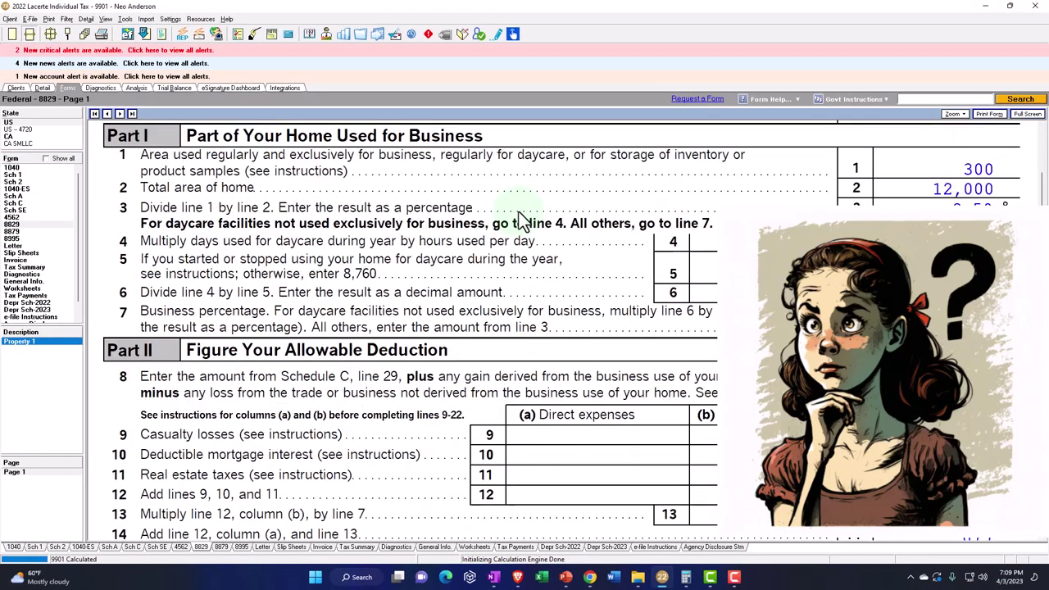
{"action": "scroll", "coordinate": [522, 207], "scroll_direction": "down", "scroll_amount": 3}
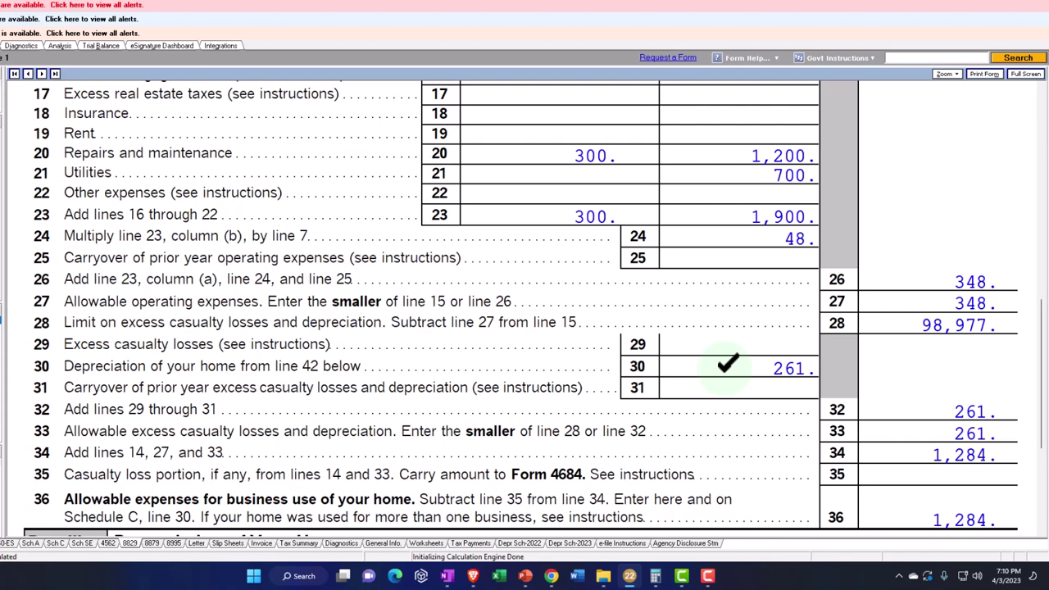
{"action": "scroll", "coordinate": [728, 364], "scroll_direction": "down", "scroll_amount": 2}
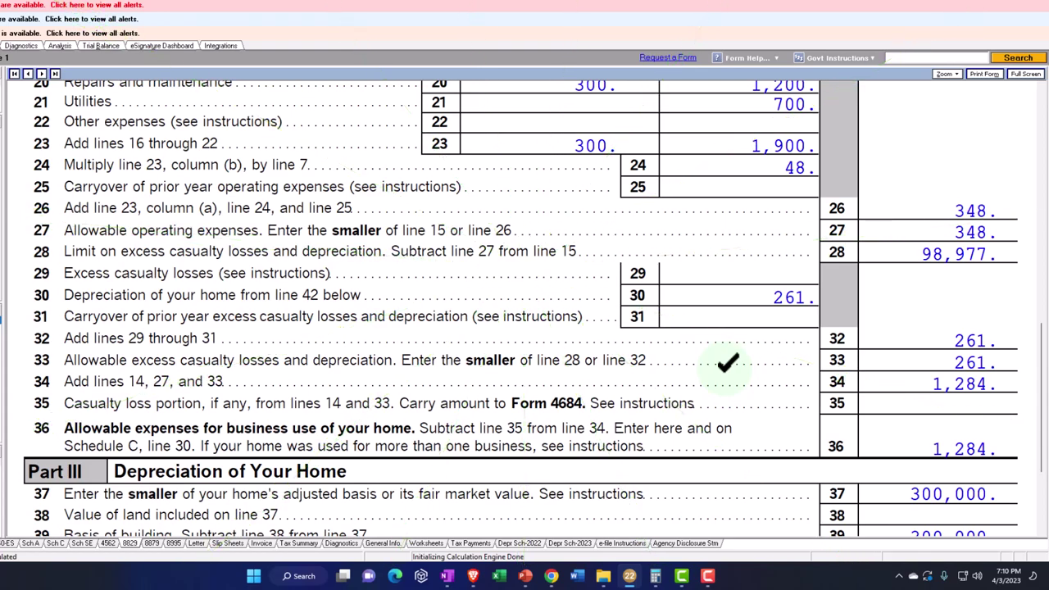
{"action": "scroll", "coordinate": [728, 369], "scroll_direction": "down", "scroll_amount": 4}
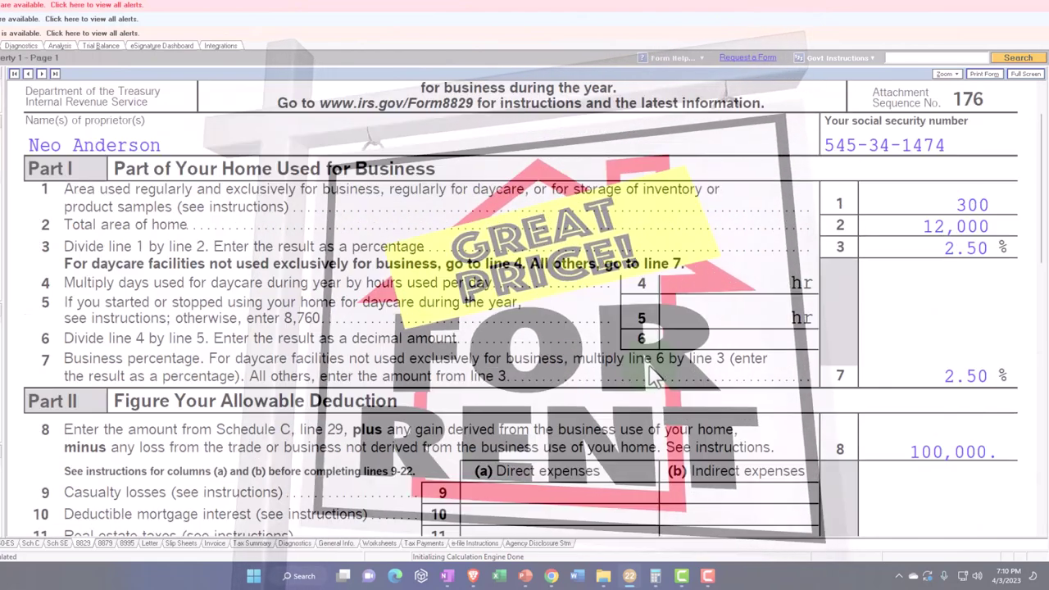
Step: Trace the rent and other indirect expenses through Form 8829 line 36 to the business use of home deduction on Schedule C
{"action": "scroll", "coordinate": [604, 368], "scroll_direction": "down", "scroll_amount": 5}
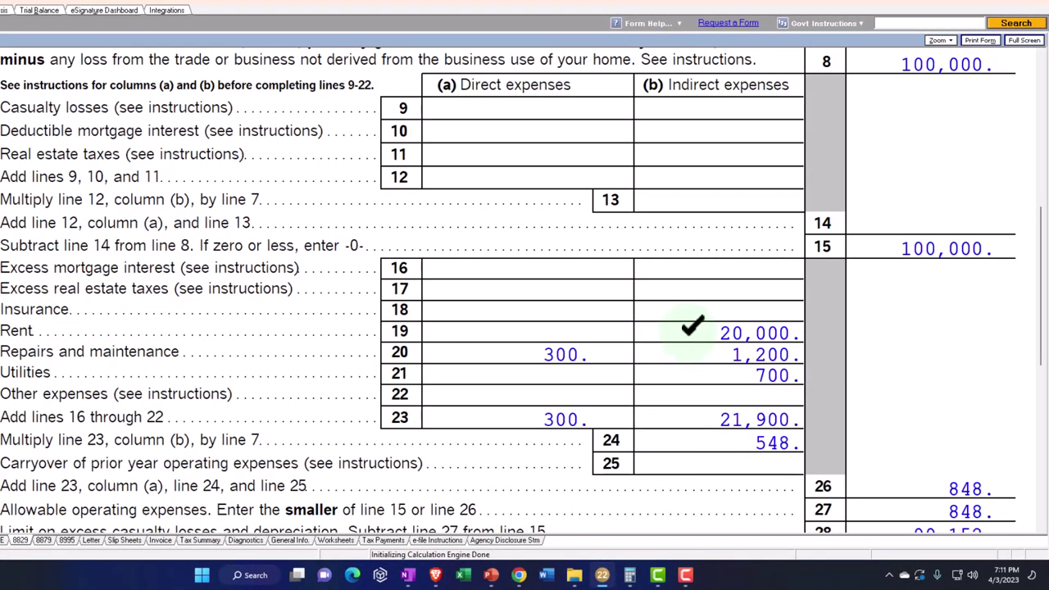
{"action": "scroll", "coordinate": [692, 328], "scroll_direction": "down", "scroll_amount": 5}
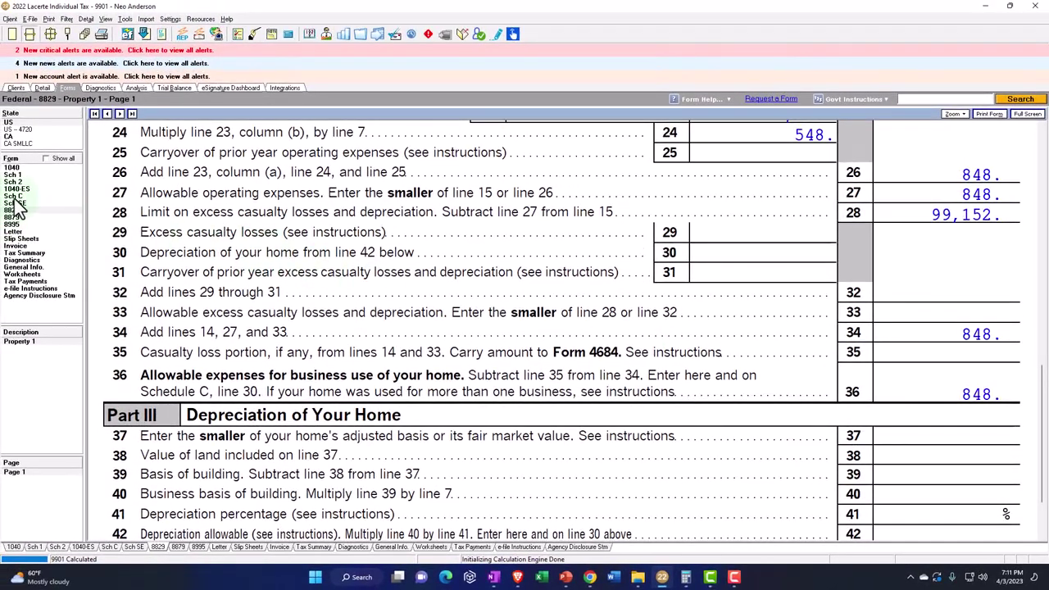
{"action": "left_click", "coordinate": [13, 197]}
{"action": "scroll", "coordinate": [617, 348], "scroll_direction": "down", "scroll_amount": 10}
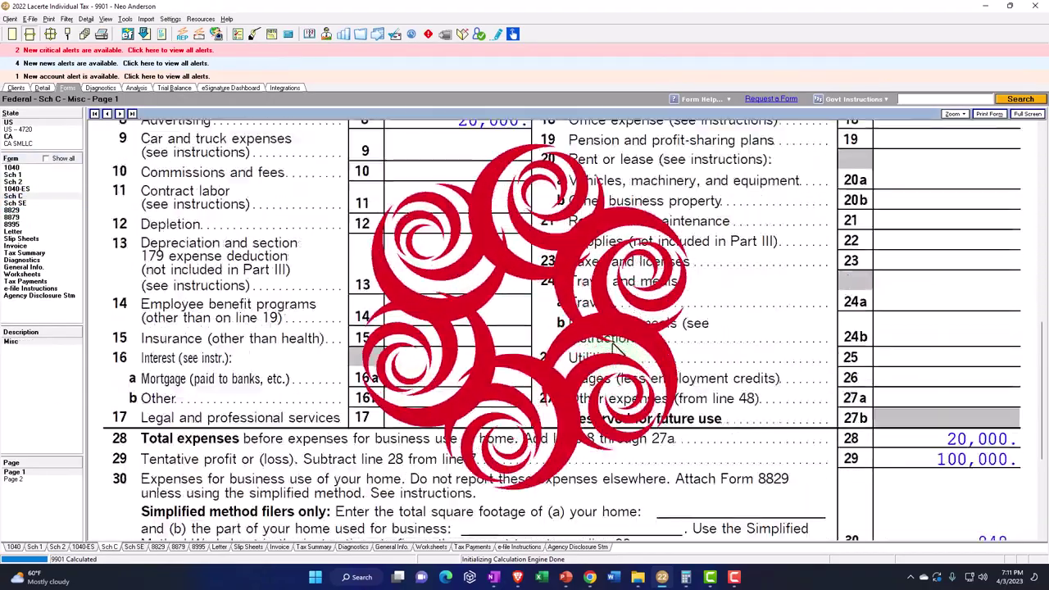
{"action": "scroll", "coordinate": [617, 348], "scroll_direction": "down", "scroll_amount": 3}
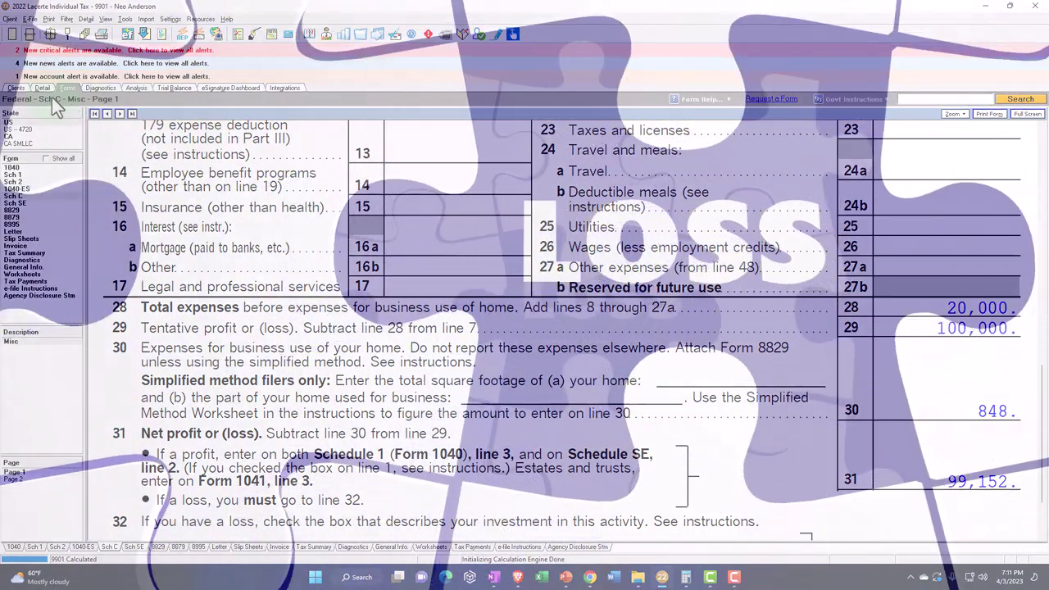
Step: Set the advertising expense to 120,000 in the Business Income (Schedule C) input screen
{"action": "left_click", "coordinate": [42, 88]}
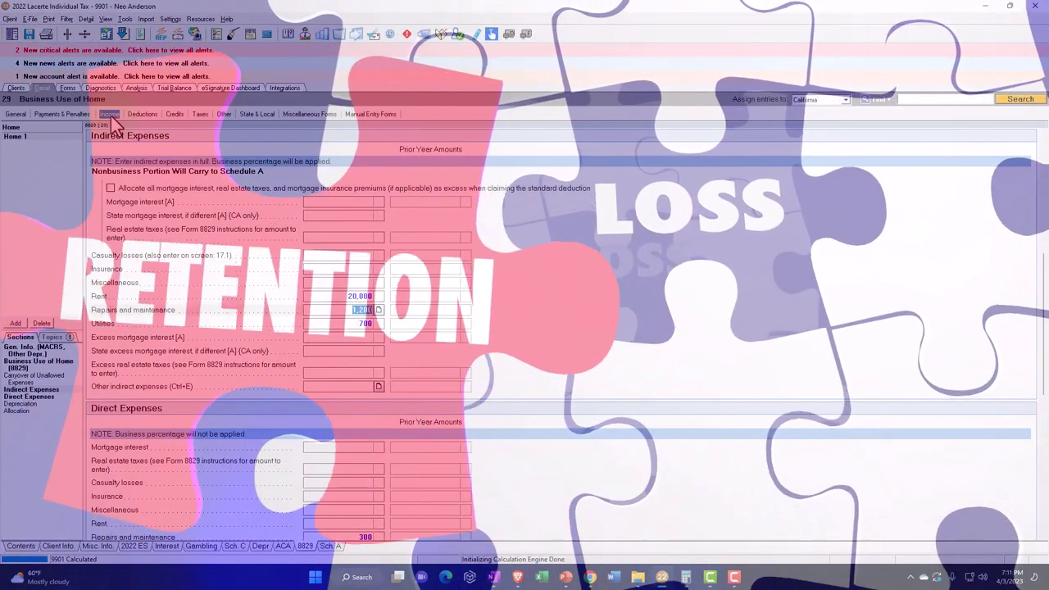
{"action": "left_click", "coordinate": [110, 114]}
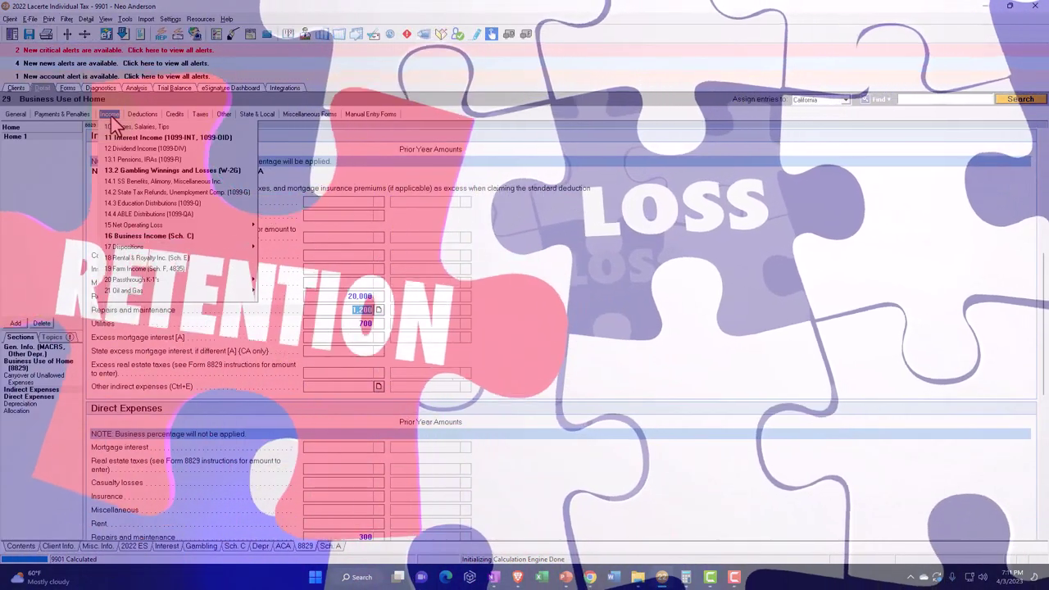
{"action": "left_click", "coordinate": [158, 232]}
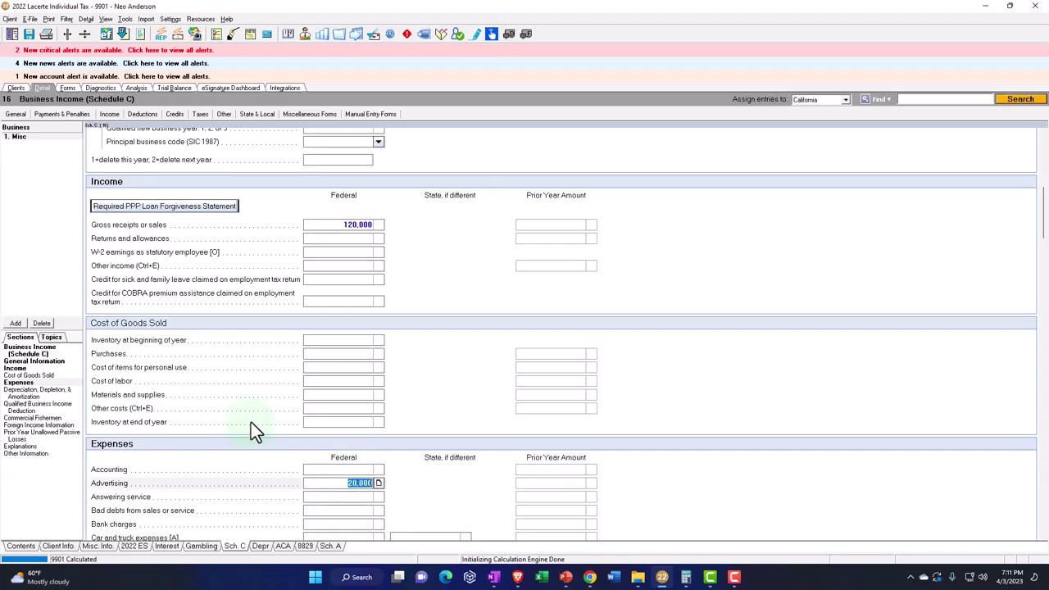
{"action": "type", "text": "12000"}
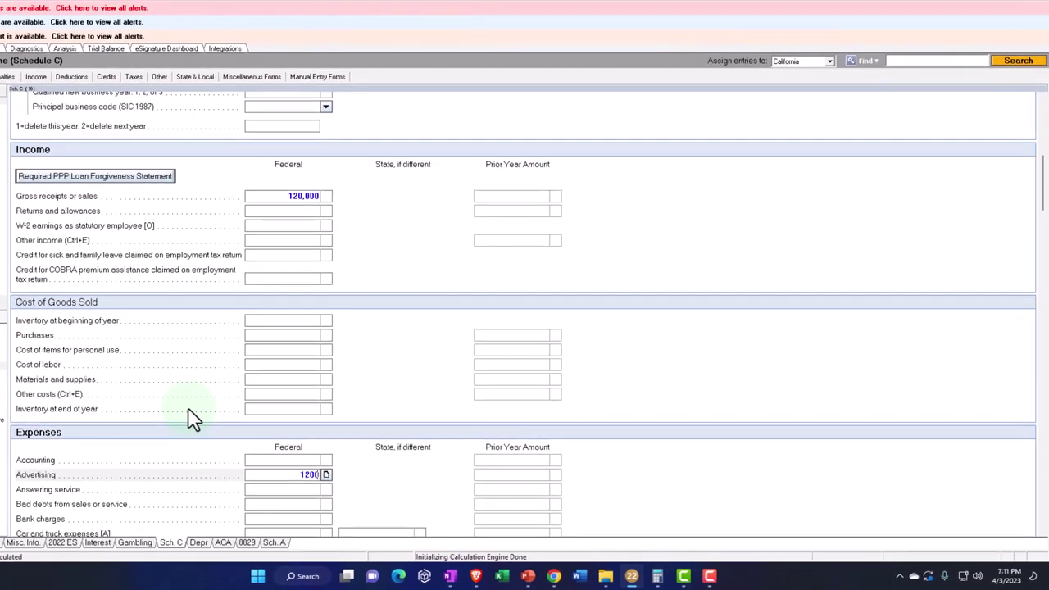
{"action": "key", "text": "Tab"}
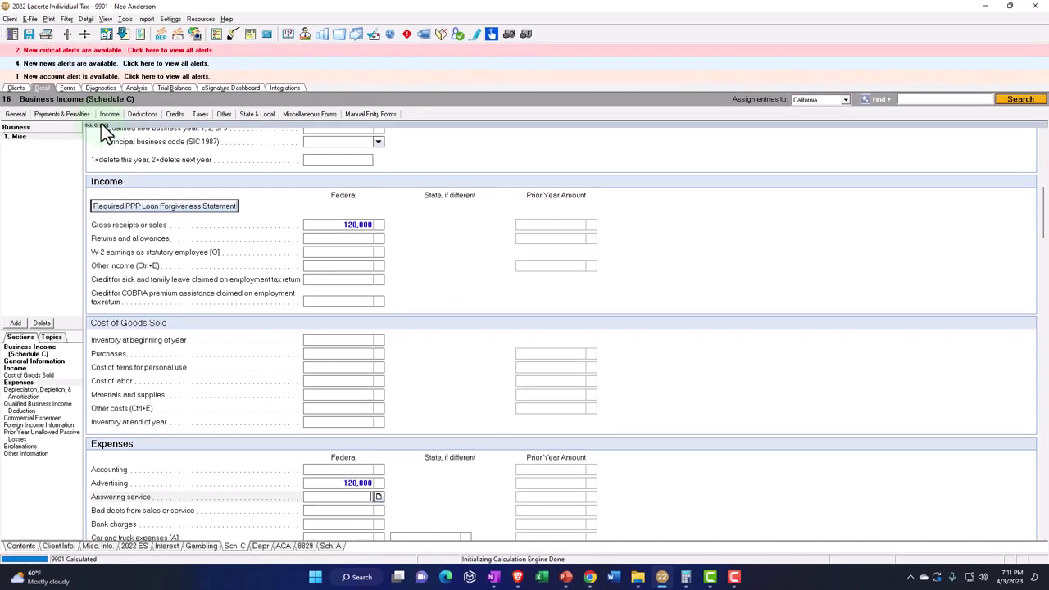
Step: Check the home office deduction on Schedule C line 30 and the Form 8829 Part IV carryover of unallowed expenses
{"action": "left_click", "coordinate": [69, 88]}
{"action": "scroll", "coordinate": [556, 291], "scroll_direction": "up", "scroll_amount": 3}
{"action": "scroll", "coordinate": [525, 271], "scroll_direction": "down", "scroll_amount": 6}
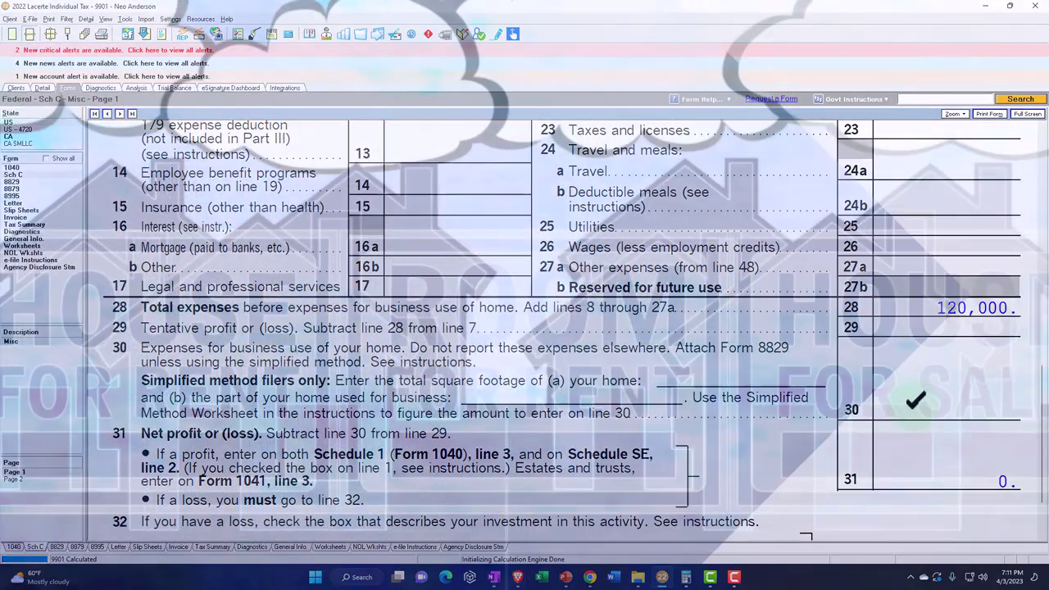
{"action": "key", "text": "ctrl+Page_Down"}
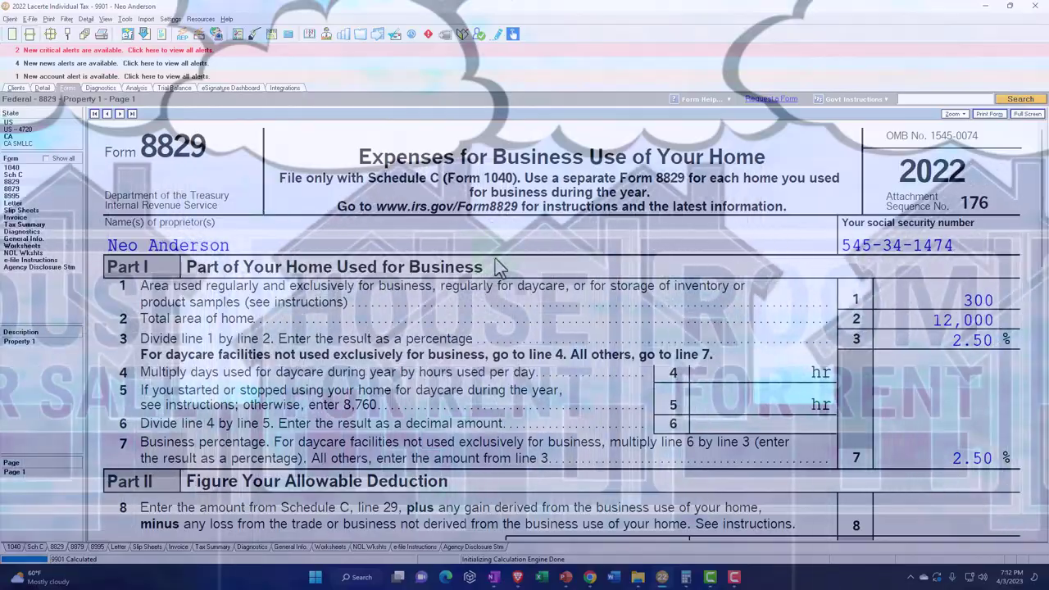
{"action": "scroll", "coordinate": [650, 343], "scroll_direction": "down", "scroll_amount": 3}
{"action": "scroll", "coordinate": [650, 343], "scroll_direction": "down", "scroll_amount": 12}
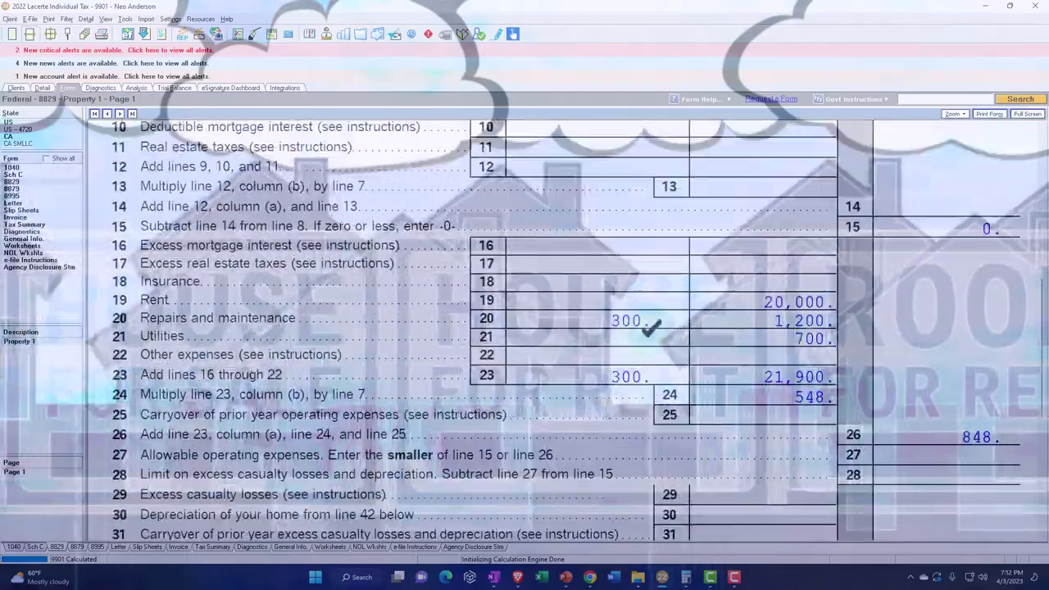
{"action": "scroll", "coordinate": [650, 343], "scroll_direction": "down", "scroll_amount": 3}
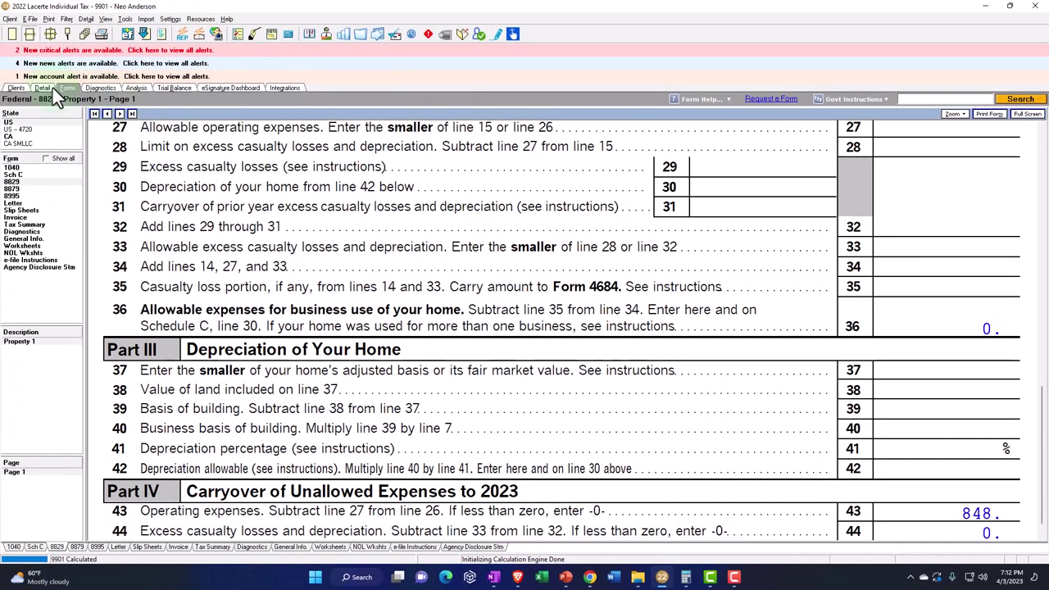
Step: Add a -200 adjustment to the supporting detail of the Schedule C advertising expense
{"action": "left_click", "coordinate": [49, 87]}
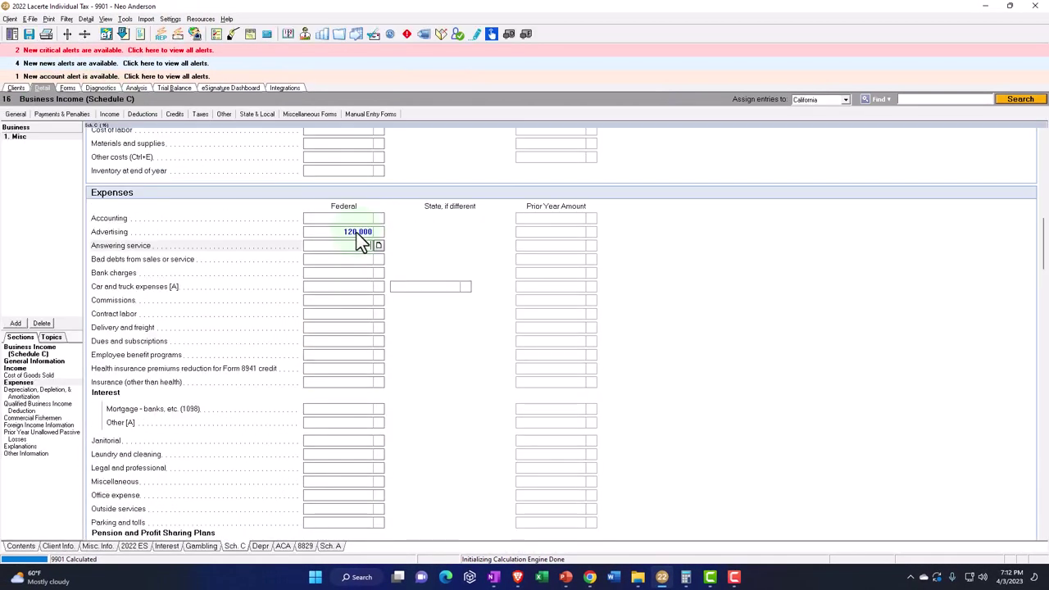
{"action": "left_click", "coordinate": [381, 232]}
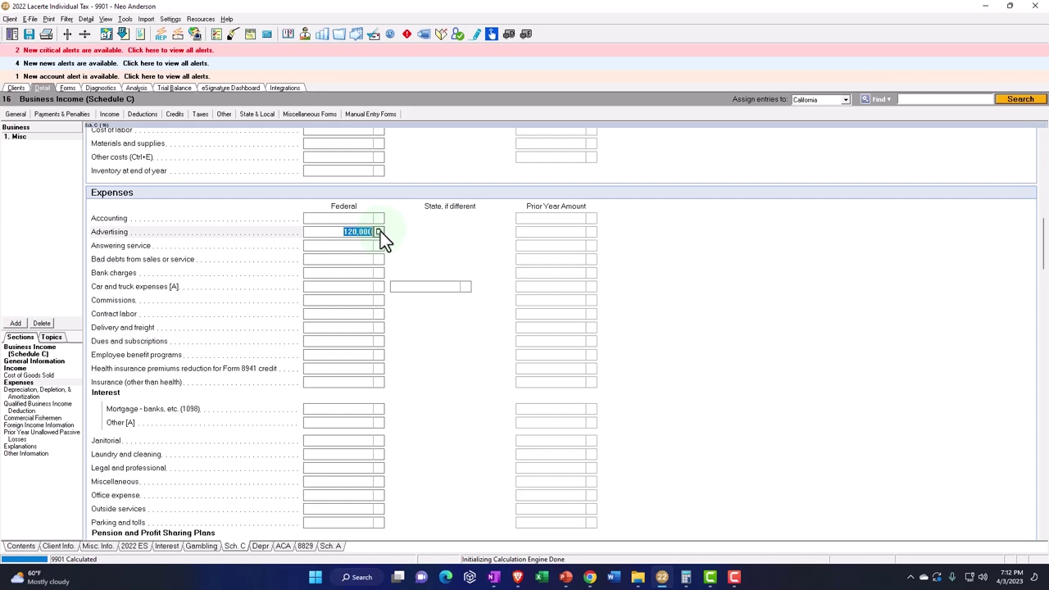
{"action": "left_click", "coordinate": [379, 231]}
{"action": "left_click", "coordinate": [658, 296]}
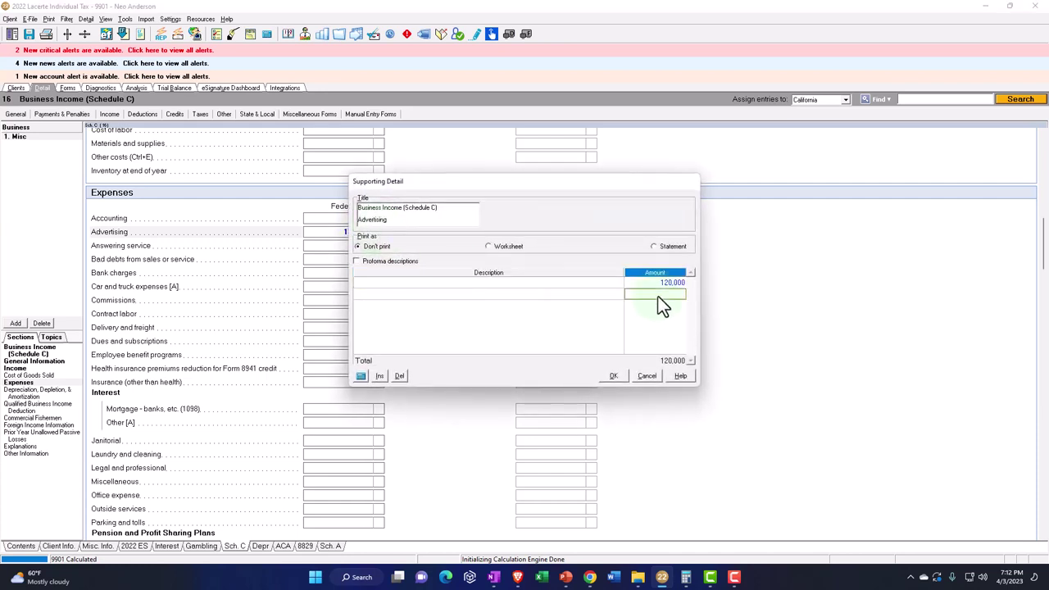
{"action": "type", "text": "-200"}
{"action": "key", "text": "Return"}
{"action": "left_click", "coordinate": [613, 379]}
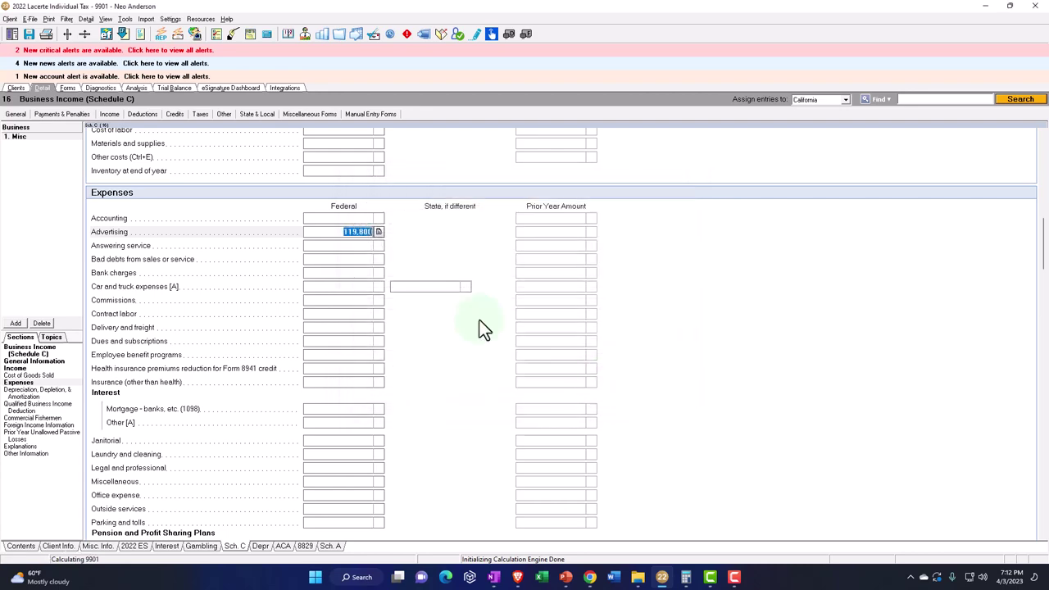
Step: Review Schedule C lines 28 through 31 for the tentative profit, home office deduction and net profit
{"action": "left_click", "coordinate": [68, 89]}
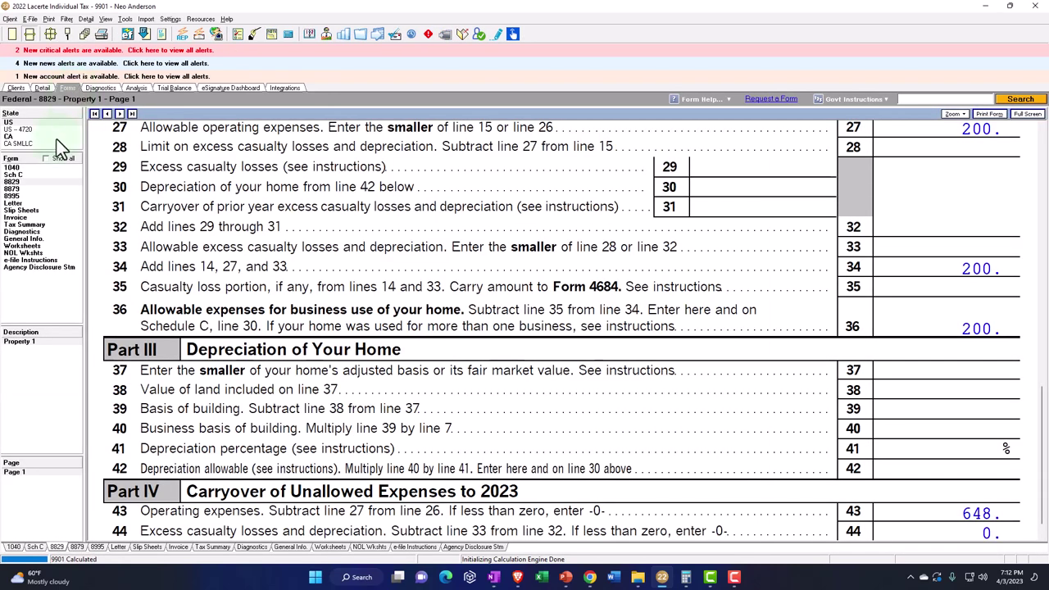
{"action": "left_click", "coordinate": [13, 175]}
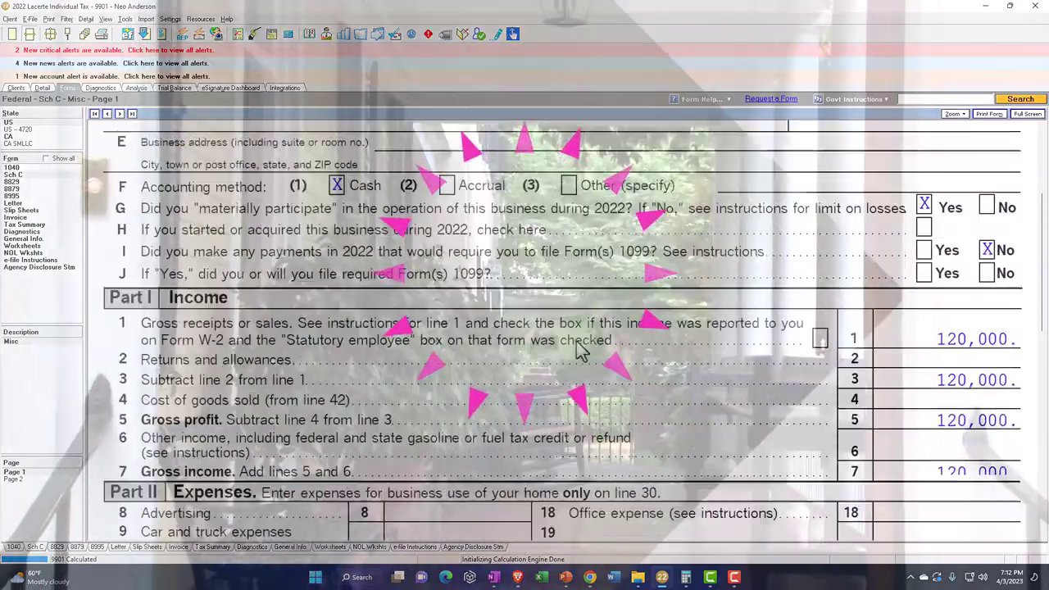
{"action": "scroll", "coordinate": [578, 348], "scroll_direction": "down", "scroll_amount": 10}
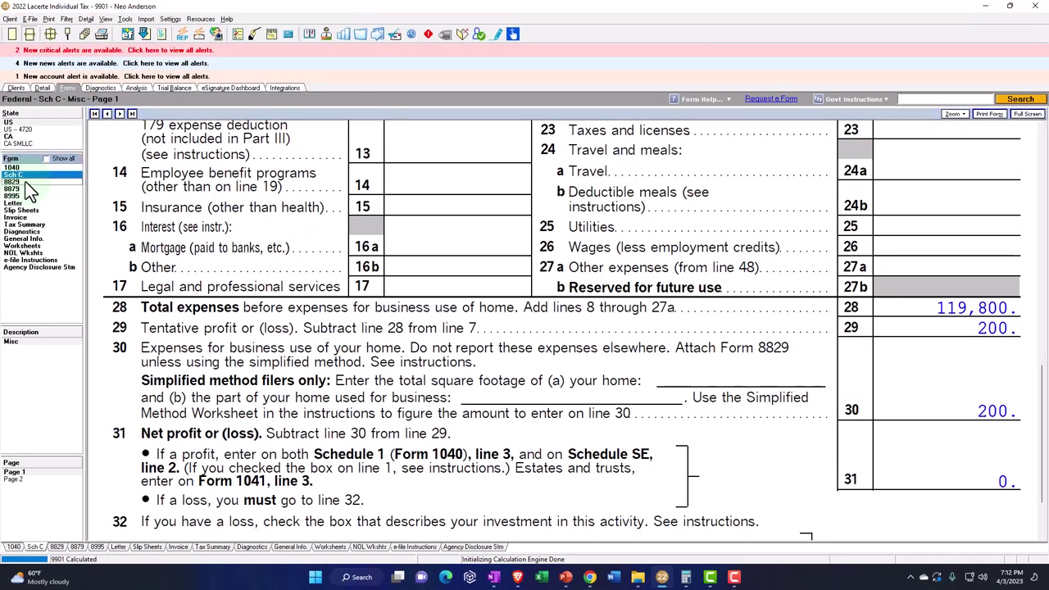
Step: Review Form 8829 from the line 8 income limit through allowable expenses and the Part IV carryover to 2023
{"action": "left_click", "coordinate": [25, 182]}
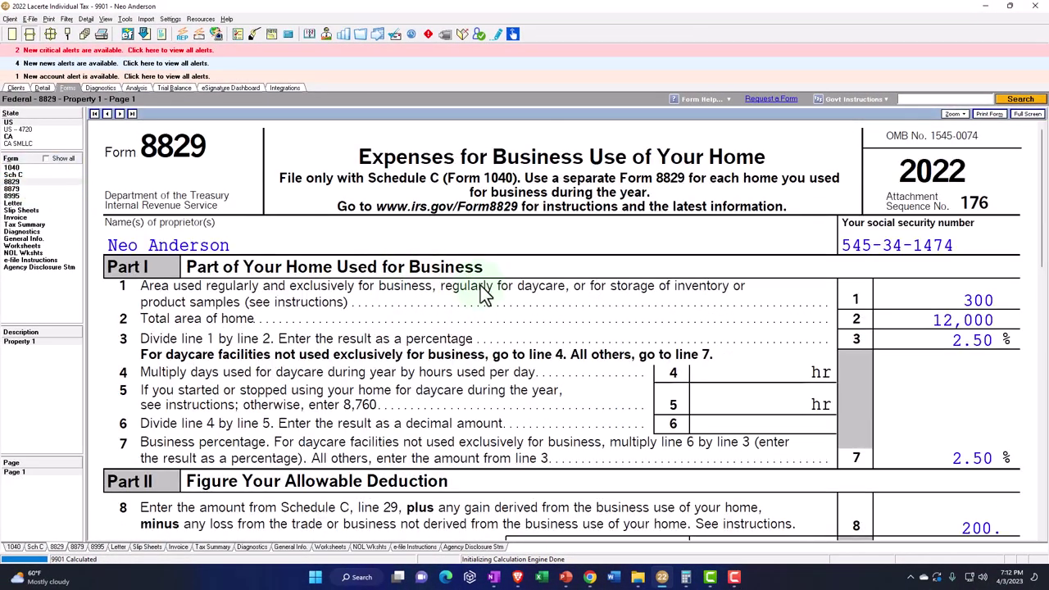
{"action": "scroll", "coordinate": [483, 291], "scroll_direction": "down", "scroll_amount": 5}
{"action": "scroll", "coordinate": [484, 292], "scroll_direction": "up", "scroll_amount": 1}
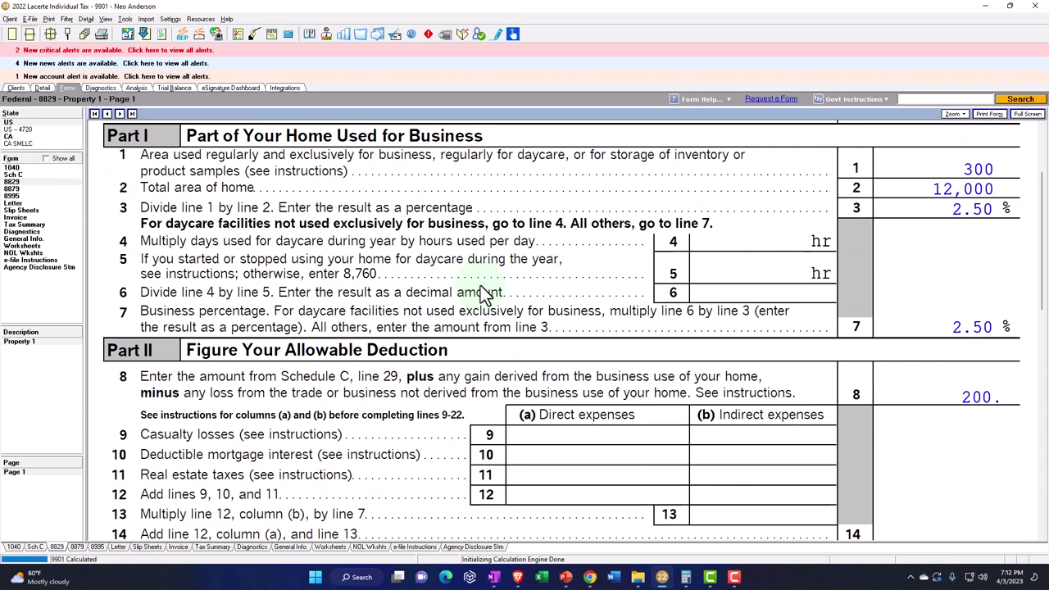
{"action": "scroll", "coordinate": [484, 291], "scroll_direction": "down", "scroll_amount": 9}
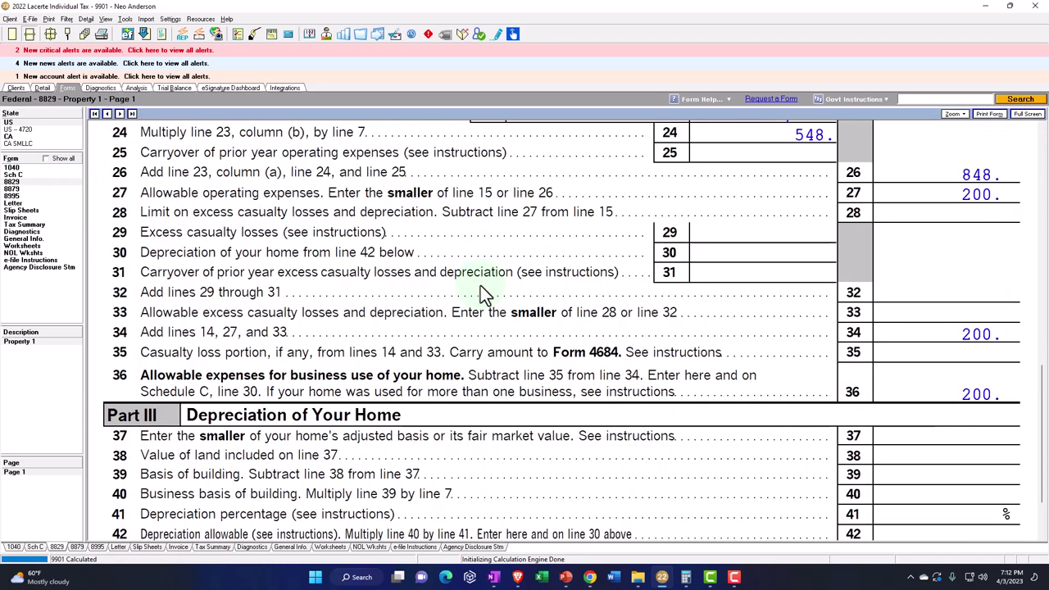
{"action": "scroll", "coordinate": [481, 289], "scroll_direction": "down", "scroll_amount": 4}
{"action": "scroll", "coordinate": [857, 307], "scroll_direction": "down", "scroll_amount": 1}
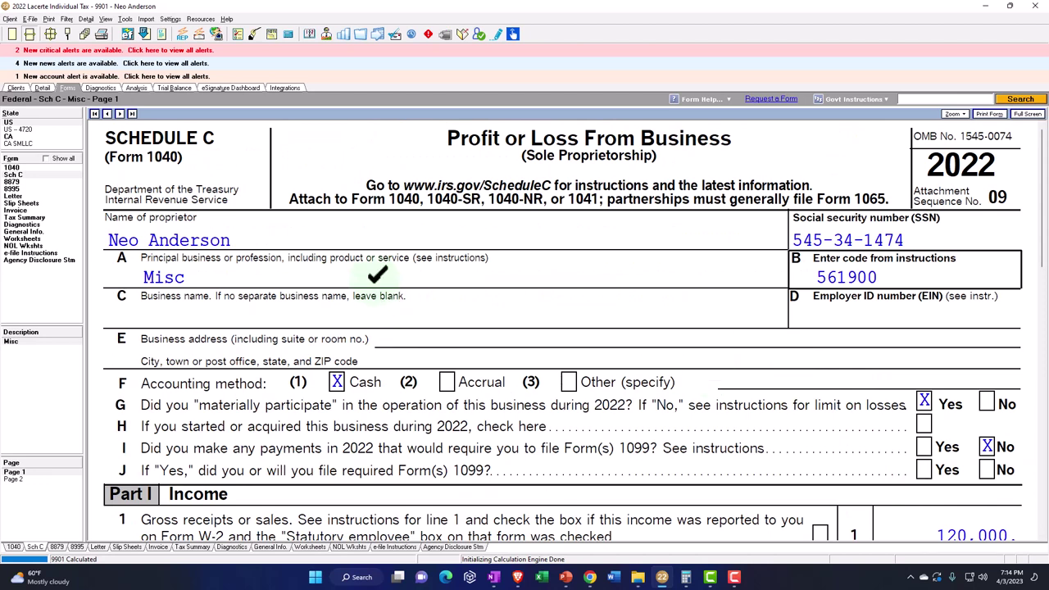
Step: Examine the simplified method square footage and business use of home deduction on Schedule C line 30
{"action": "scroll", "coordinate": [377, 276], "scroll_direction": "down", "scroll_amount": 10}
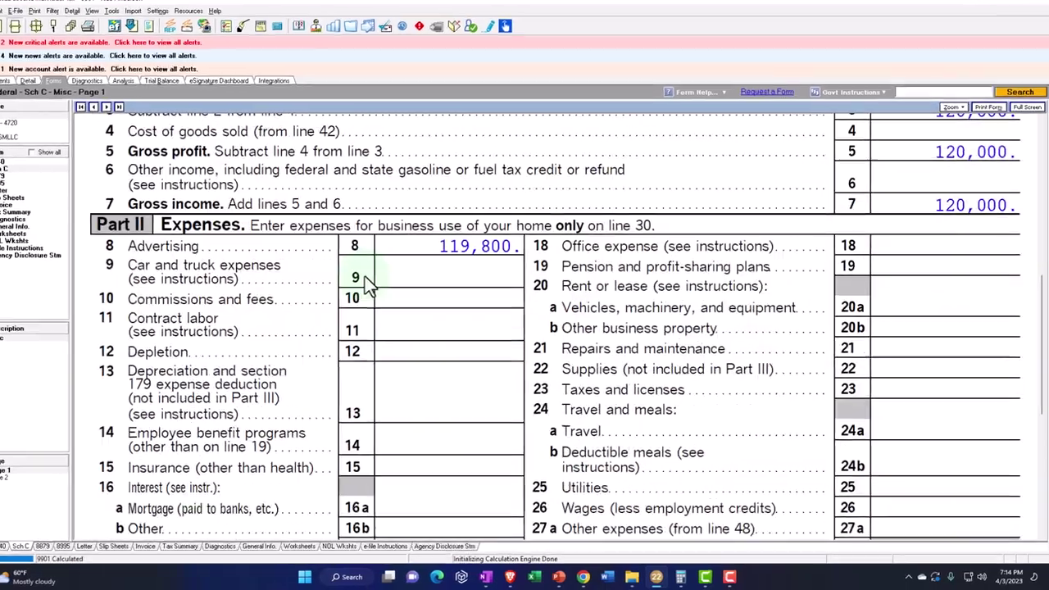
{"action": "scroll", "coordinate": [365, 276], "scroll_direction": "down", "scroll_amount": 5}
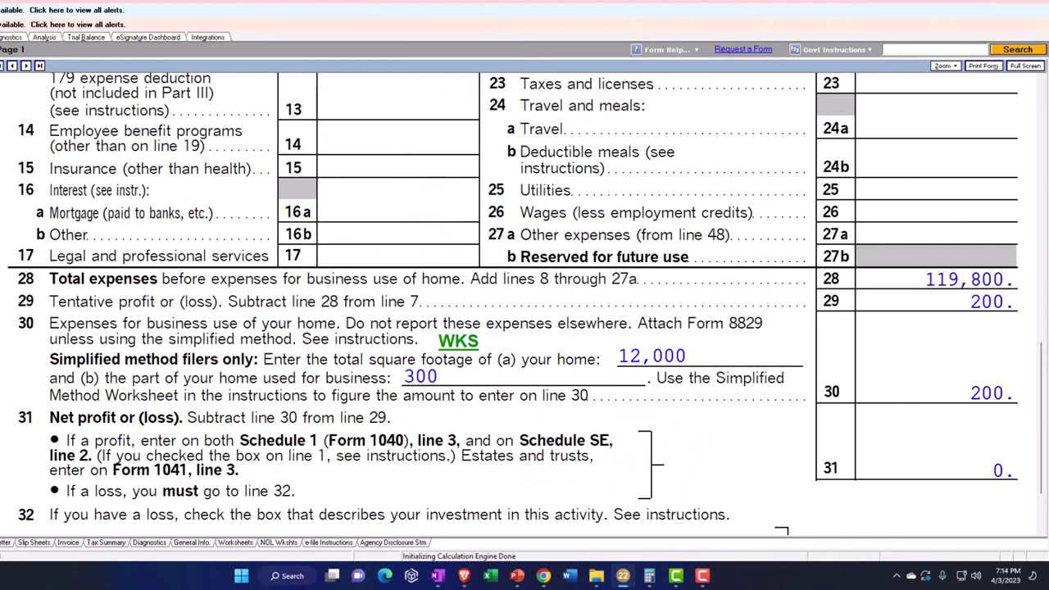
Step: Enter the 300 square feet of business use in the calculator and review the Simplified Method Worksheet for line 30
{"action": "left_click_drag", "start_coordinate": [903, 118], "coordinate": [219, 78]}
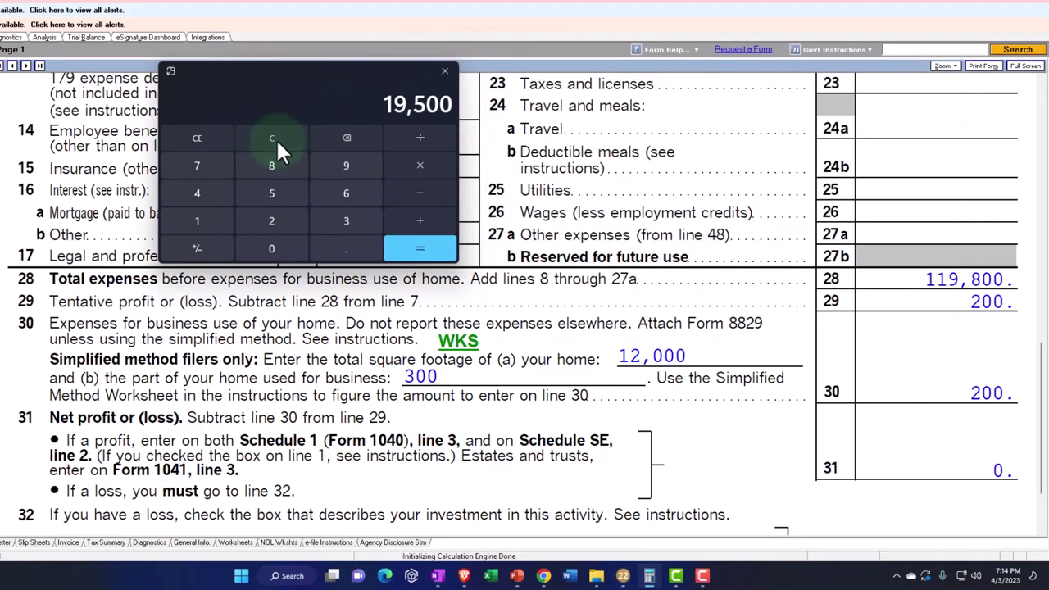
{"action": "left_click", "coordinate": [275, 141]}
{"action": "type", "text": "300"}
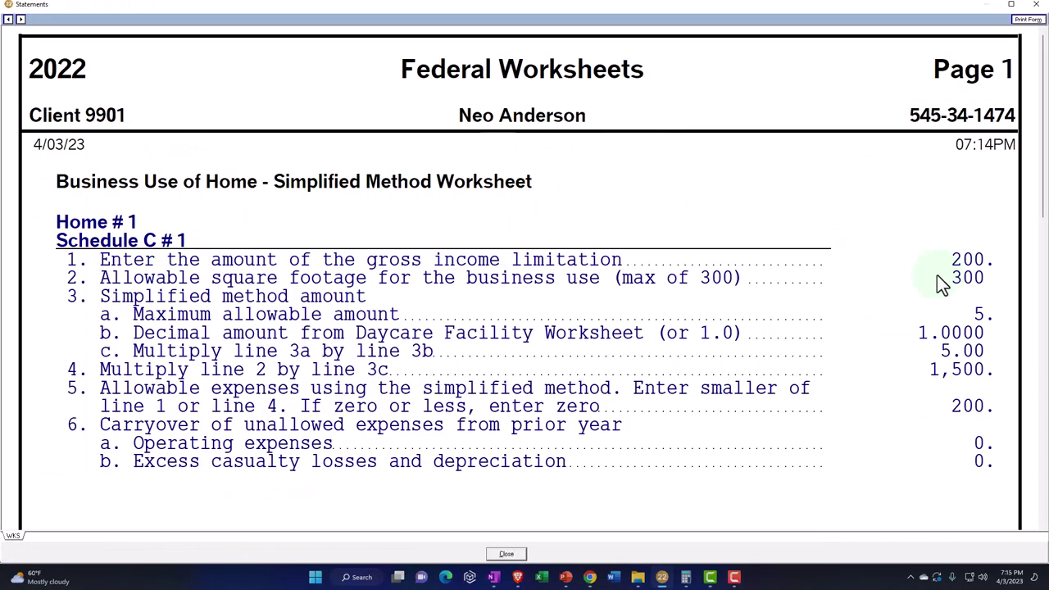
{"action": "left_click", "coordinate": [1035, 5]}
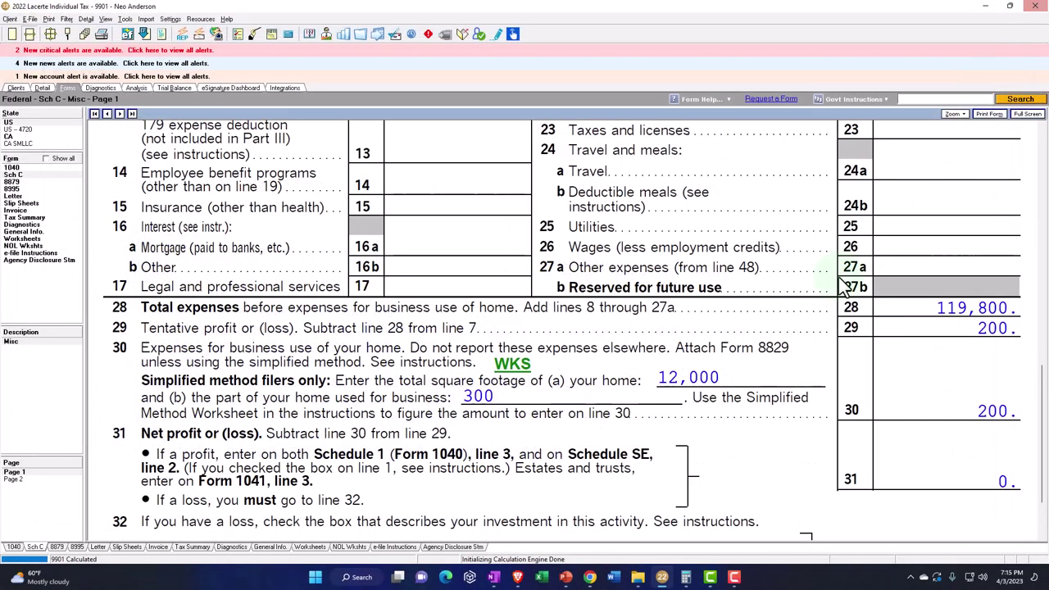
Step: Remove the -200 adjustment from the Schedule C advertising supporting detail and set the remaining amount to 20,000
{"action": "scroll", "coordinate": [827, 394], "scroll_direction": "up", "scroll_amount": 5}
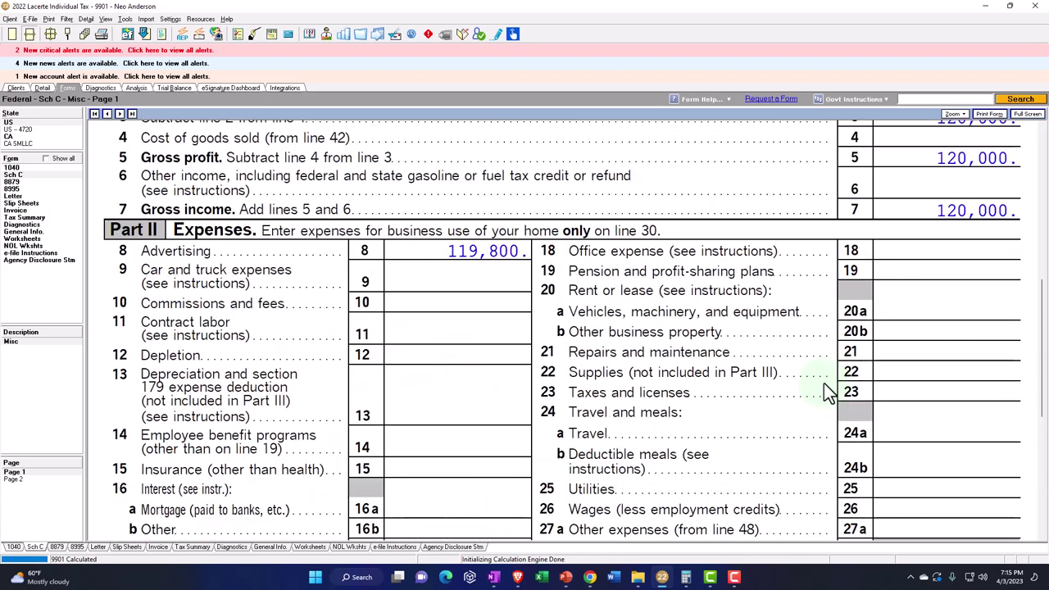
{"action": "left_click", "coordinate": [41, 88]}
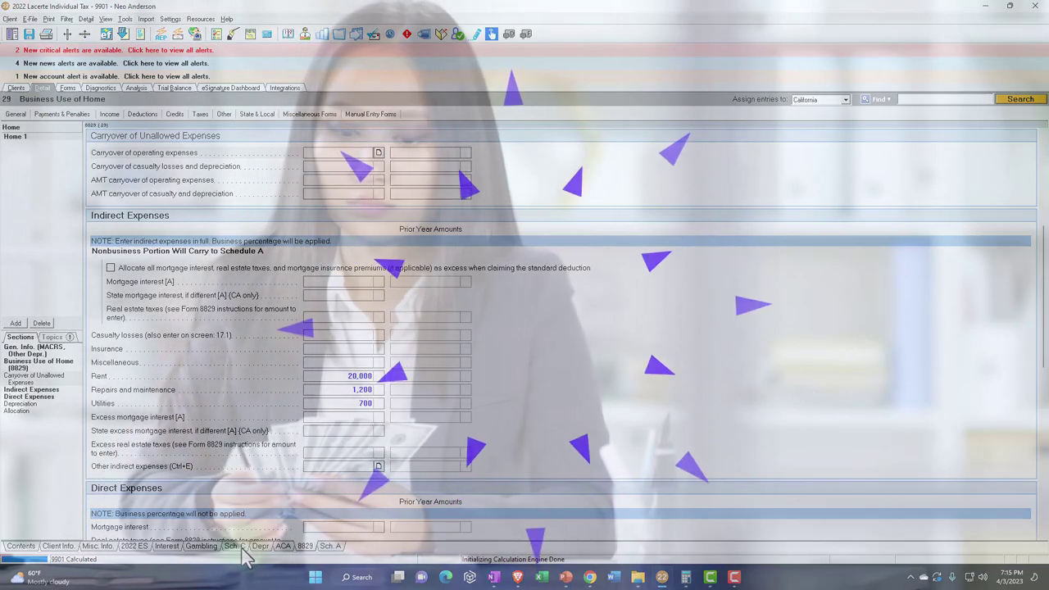
{"action": "left_click", "coordinate": [234, 545]}
{"action": "left_click", "coordinate": [378, 177]}
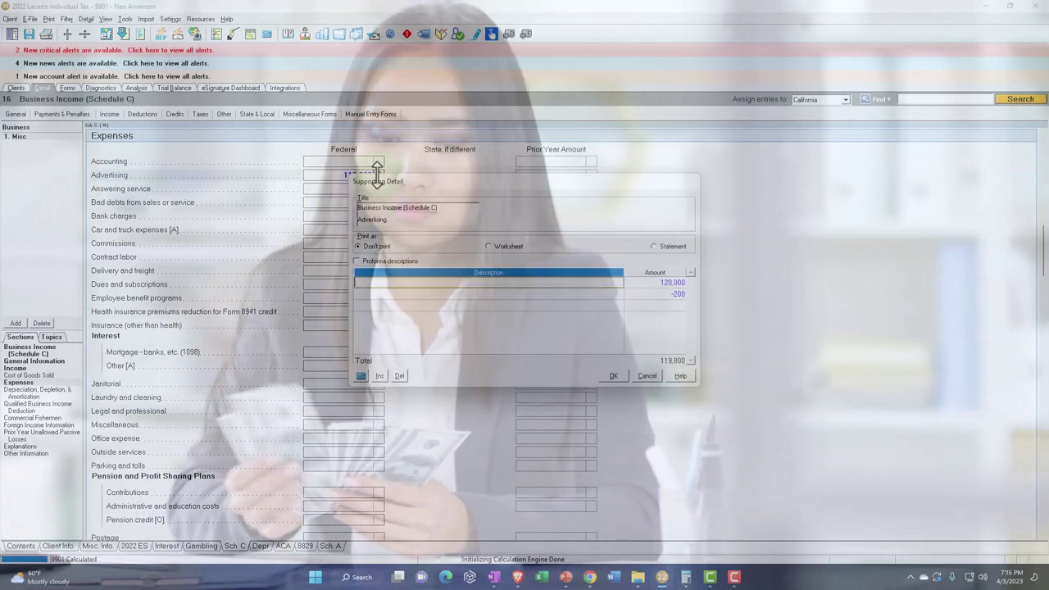
{"action": "key", "text": "Delete"}
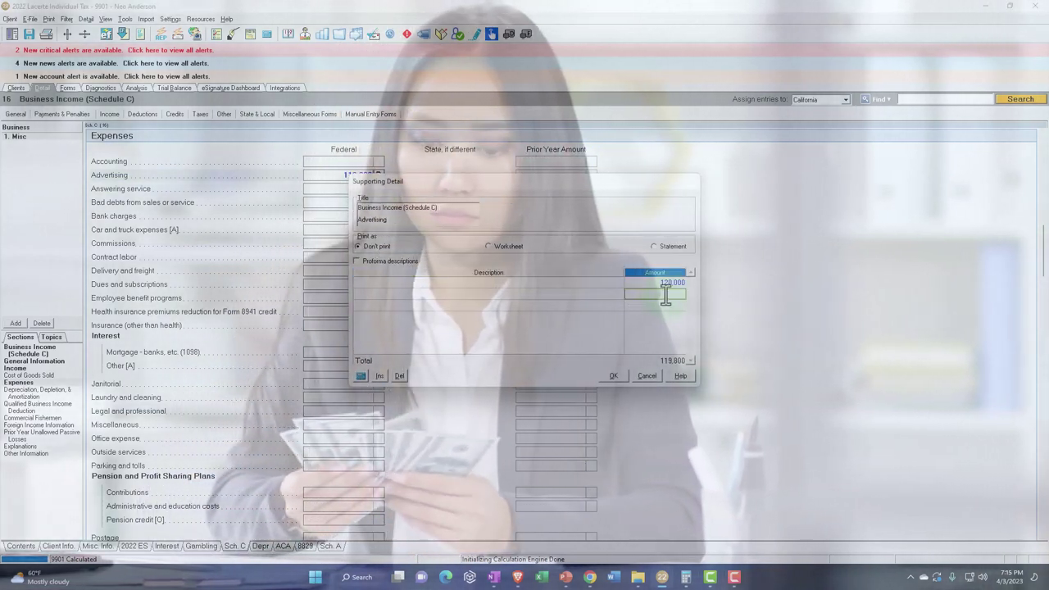
{"action": "type", "text": "00"}
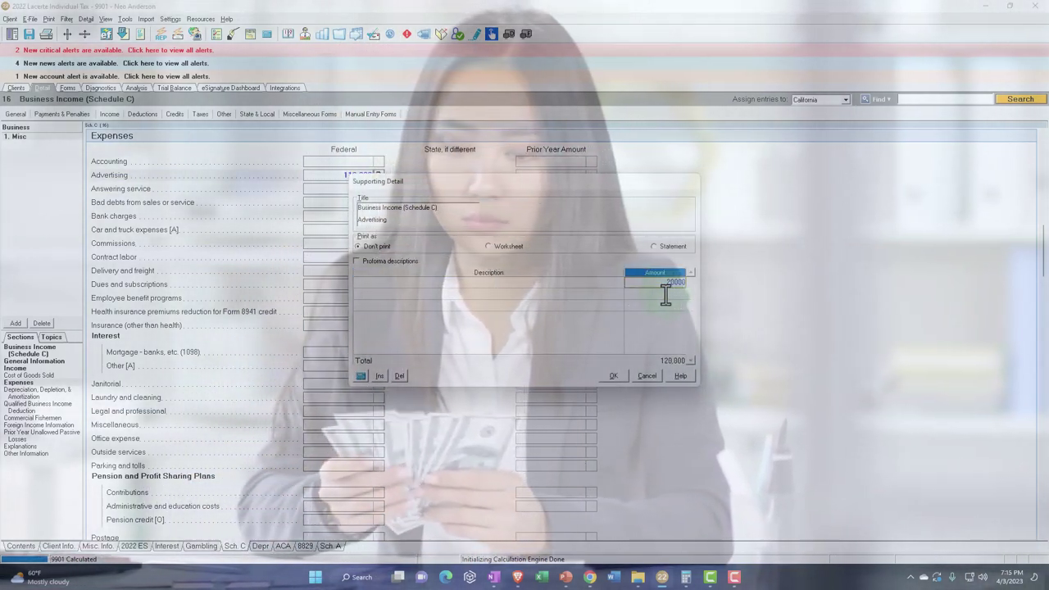
{"action": "key", "text": "Return"}
{"action": "left_click", "coordinate": [606, 375]}
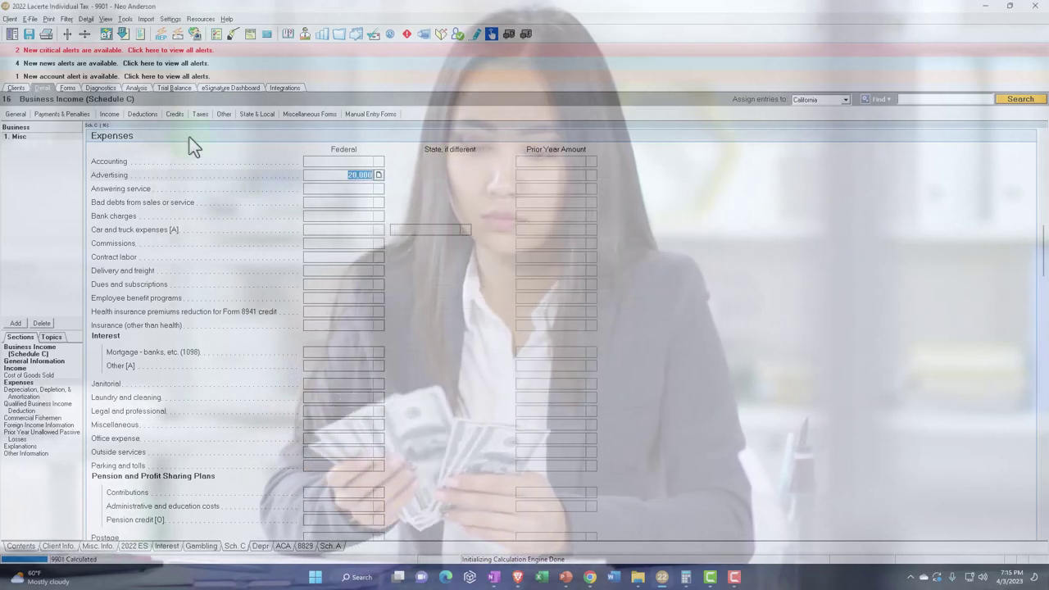
Step: Review Schedule C lines 28 through 31 with the simplified method deduction on line 30
{"action": "left_click", "coordinate": [67, 88]}
{"action": "scroll", "coordinate": [578, 323], "scroll_direction": "up", "scroll_amount": 3}
{"action": "scroll", "coordinate": [573, 321], "scroll_direction": "down", "scroll_amount": 8}
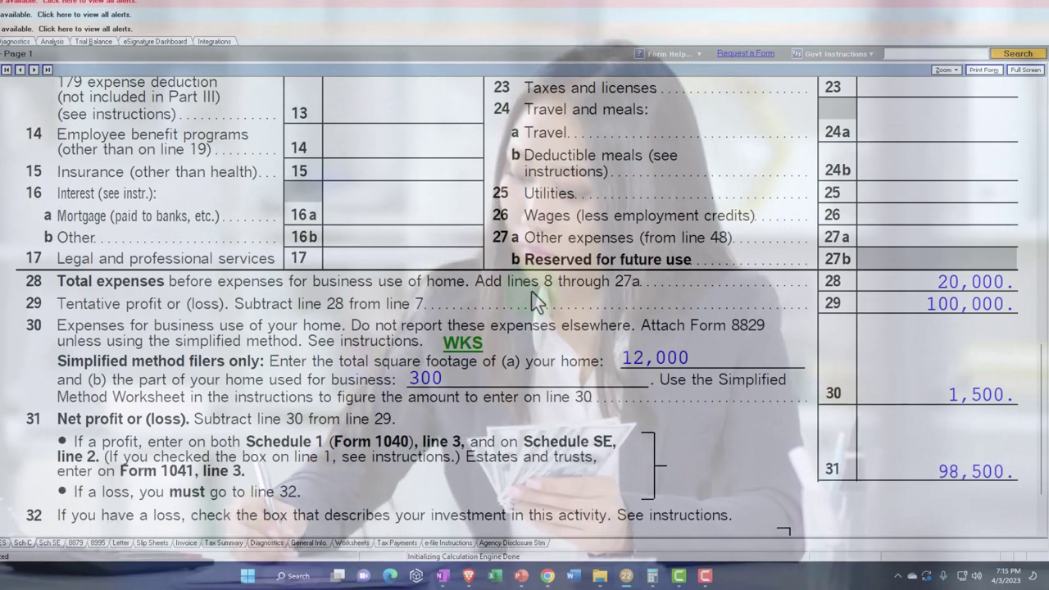
{"action": "scroll", "coordinate": [541, 302], "scroll_direction": "down", "scroll_amount": 2}
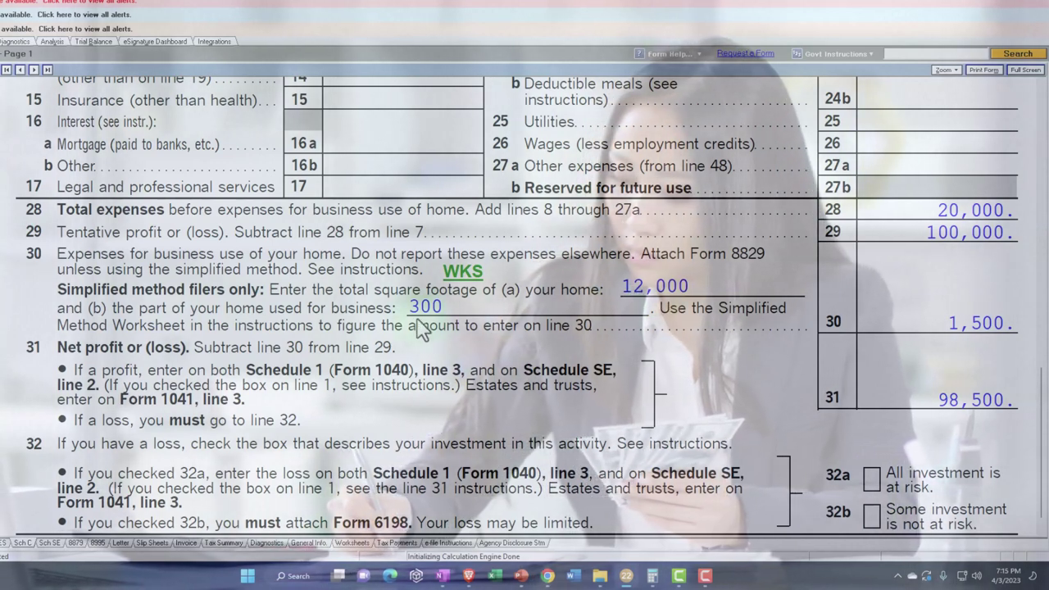
Step: Multiply the 300 square feet by the 5 dollar simplified rate in the calculator and compare with Schedule C line 30
{"action": "key", "text": "alt+Tab"}
{"action": "left_click_drag", "start_coordinate": [378, 113], "coordinate": [177, 94]}
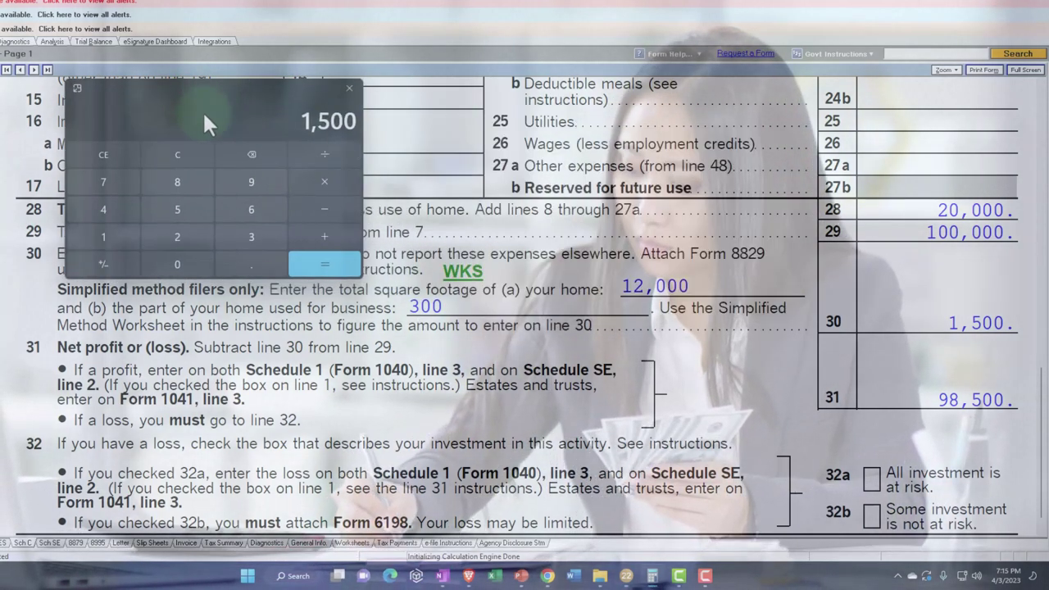
{"action": "left_click", "coordinate": [187, 153]}
{"action": "type", "text": "300"}
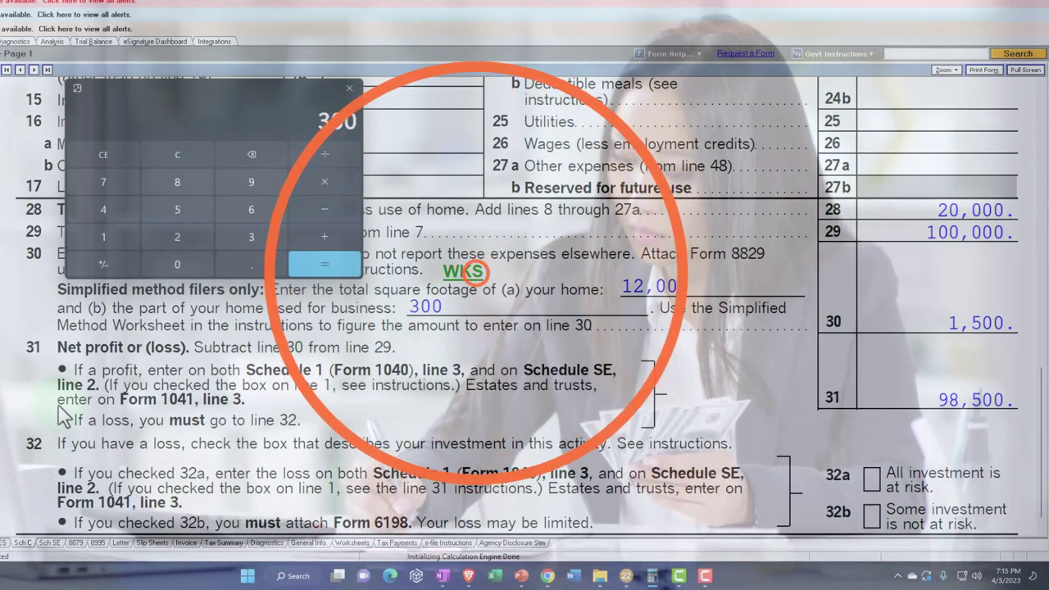
{"action": "type", "text": "*5"}
{"action": "key", "text": "Return"}
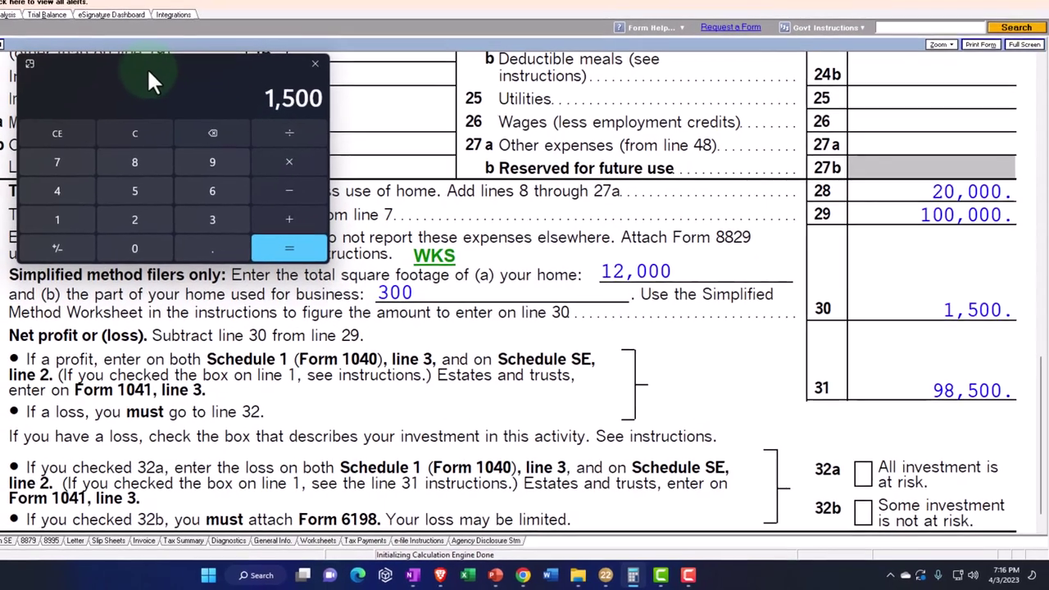
{"action": "left_click", "coordinate": [77, 88]}
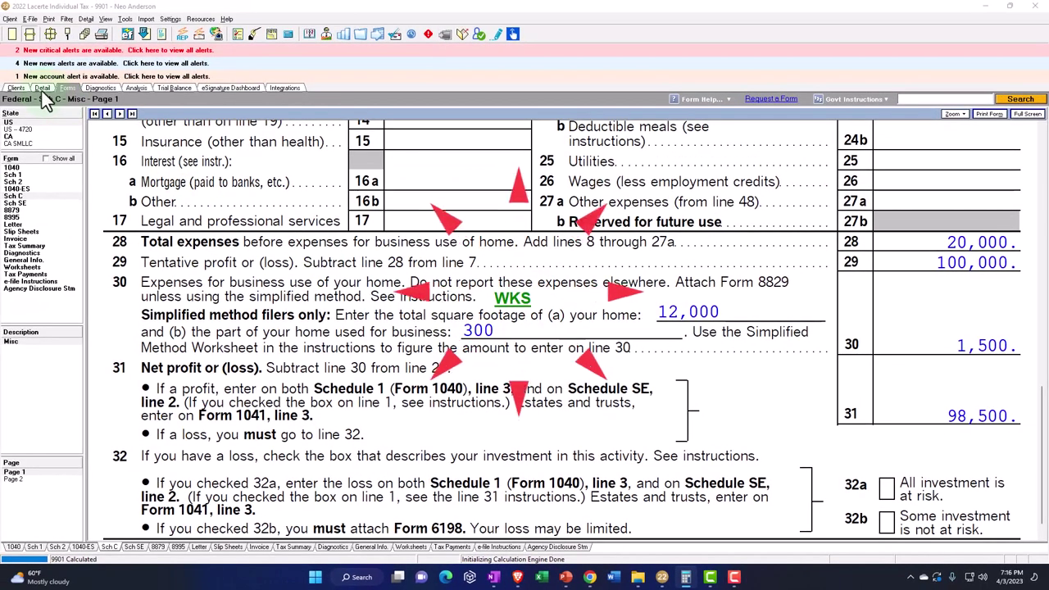
Step: Set the business use area of the home to 500 sq. ft. and check the simplified method deduction on Schedule C
{"action": "left_click", "coordinate": [42, 88]}
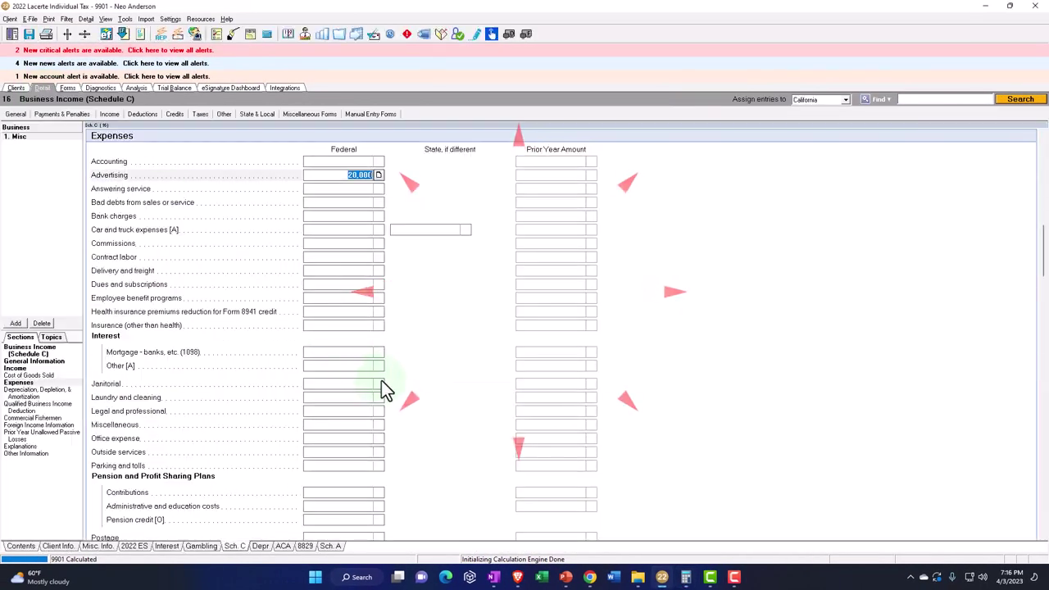
{"action": "left_click", "coordinate": [304, 546]}
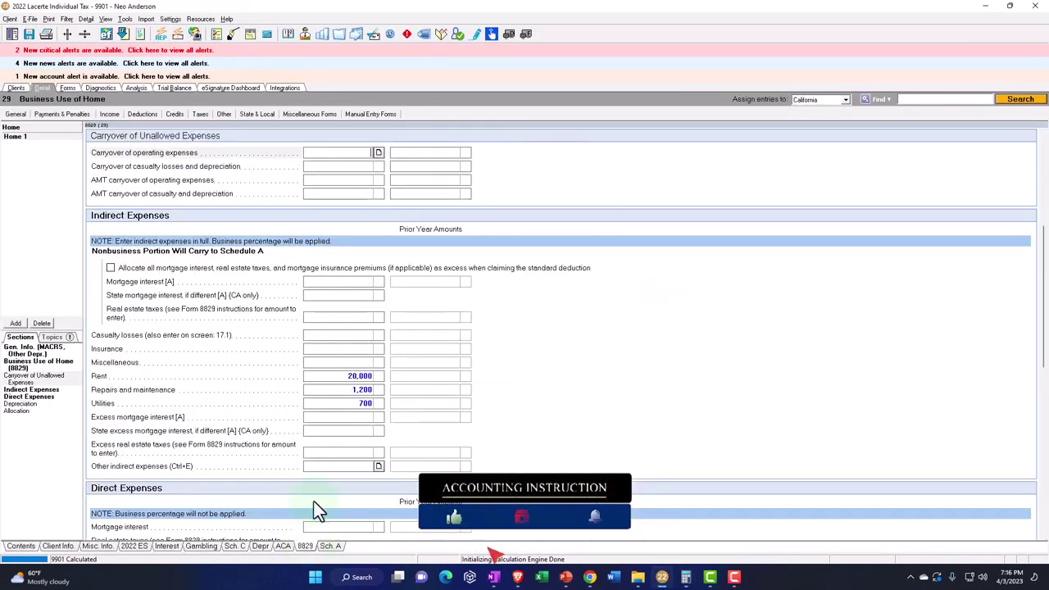
{"action": "scroll", "coordinate": [389, 392], "scroll_direction": "up", "scroll_amount": 1}
{"action": "left_click", "coordinate": [352, 268]}
{"action": "type", "text": "500"}
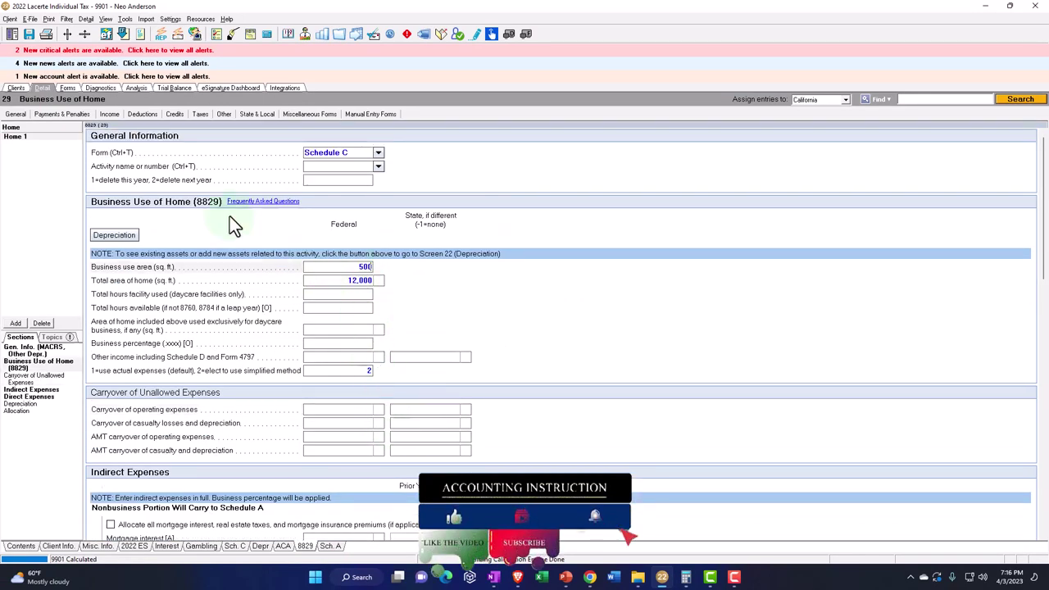
{"action": "left_click", "coordinate": [72, 89]}
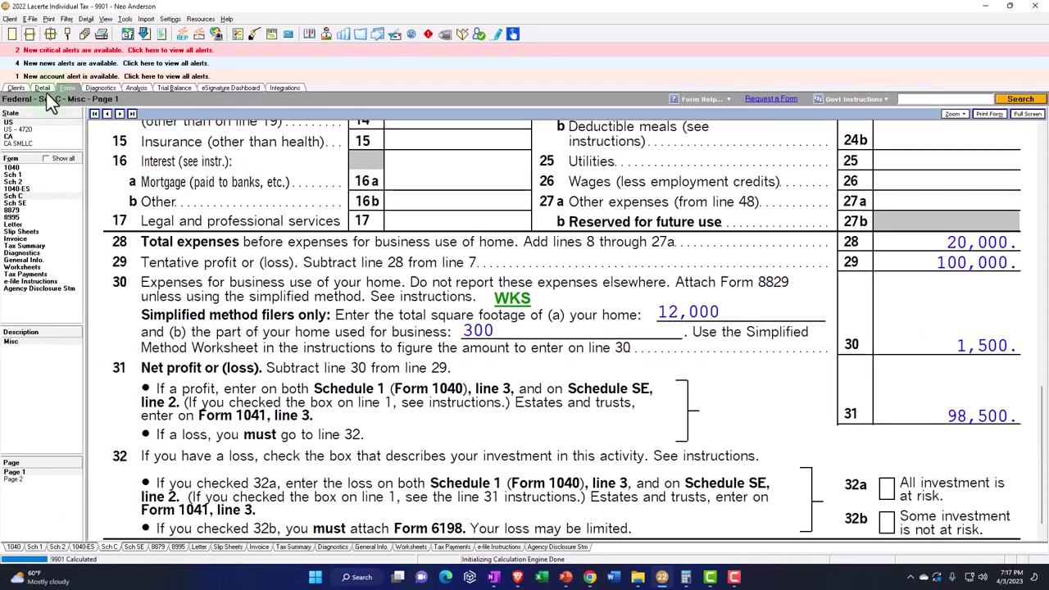
Step: Clear the simplified method election so actual expenses apply, and check the home office deduction on Schedule C
{"action": "left_click", "coordinate": [45, 89]}
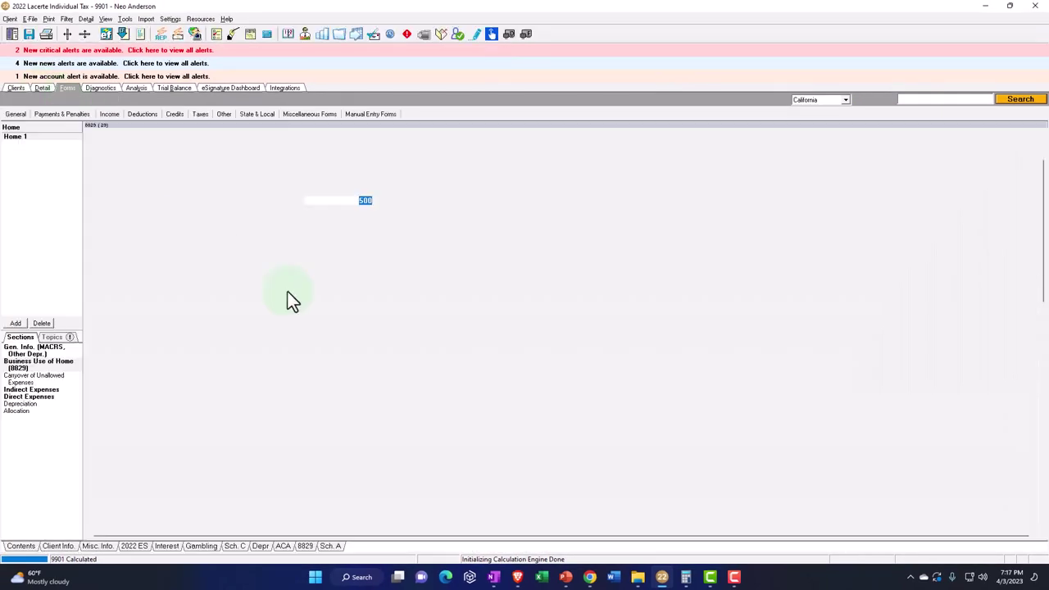
{"action": "left_click", "coordinate": [341, 303]}
{"action": "key", "text": "Delete"}
{"action": "left_click", "coordinate": [73, 89]}
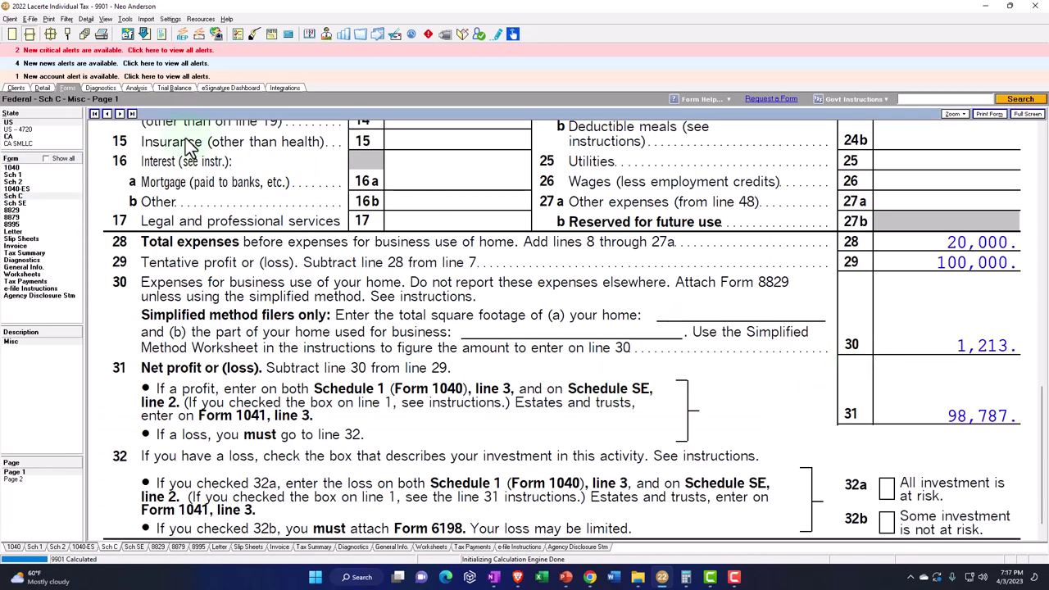
Step: Set the business use area of the home to 600 sq. ft. and check the deduction on Schedule C line 30
{"action": "left_click", "coordinate": [42, 89]}
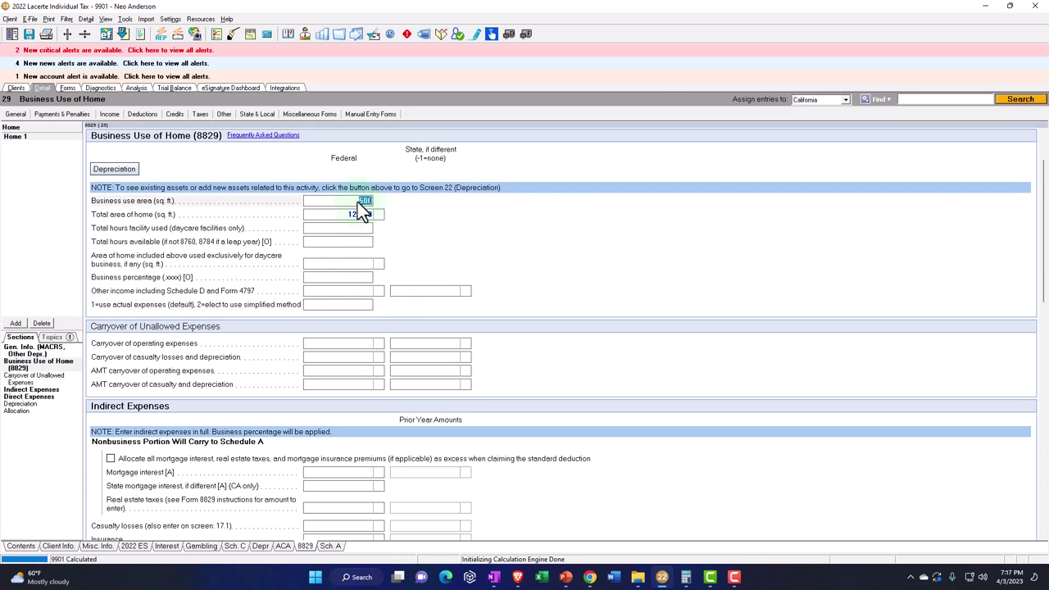
{"action": "type", "text": "8"}
{"action": "key", "text": "BackSpace"}
{"action": "type", "text": "600"}
{"action": "key", "text": "Tab"}
{"action": "left_click", "coordinate": [66, 89]}
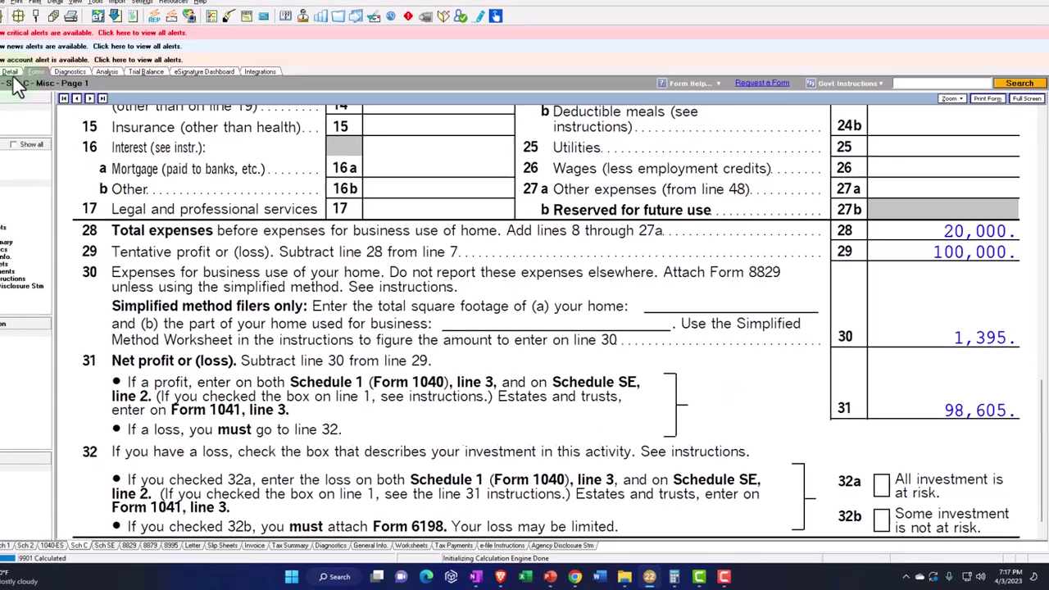
Step: Set the indirect rent expense of the home to 35,000 and check the deduction on Schedule C line 30
{"action": "left_click", "coordinate": [42, 88]}
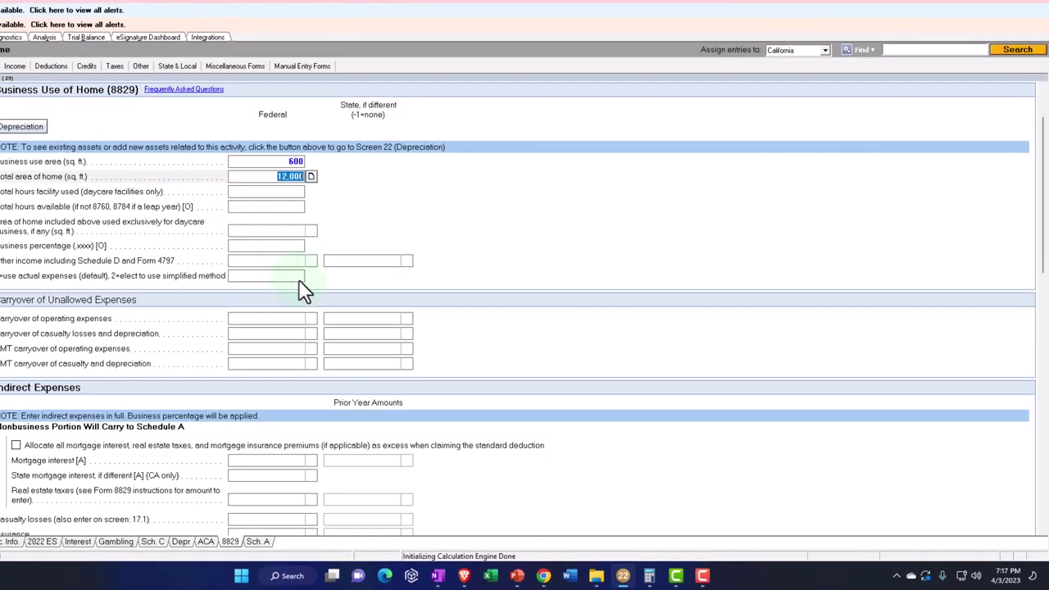
{"action": "scroll", "coordinate": [301, 289], "scroll_direction": "down", "scroll_amount": 5}
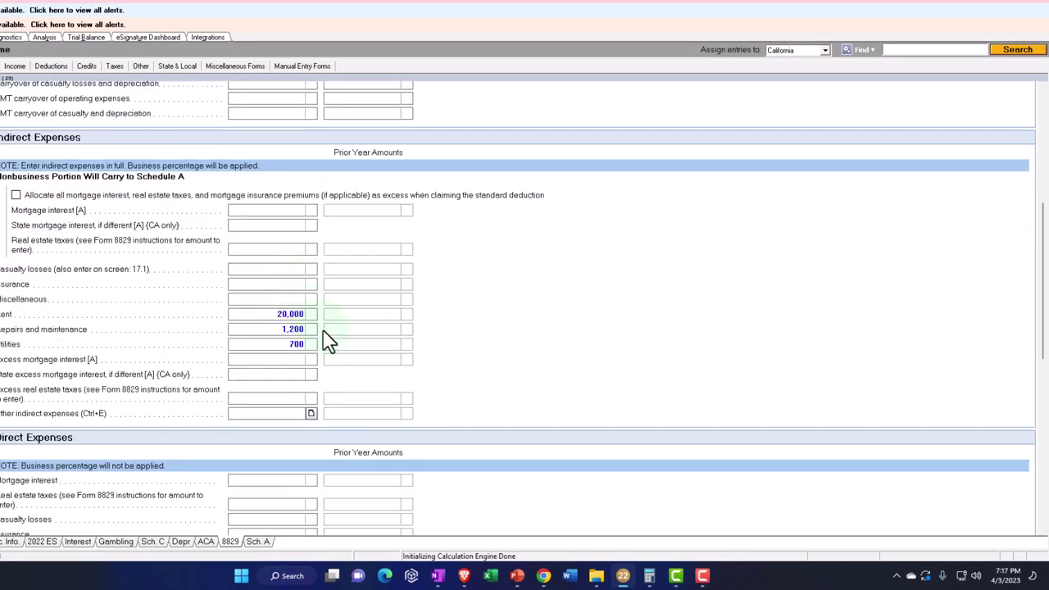
{"action": "left_click", "coordinate": [284, 315]}
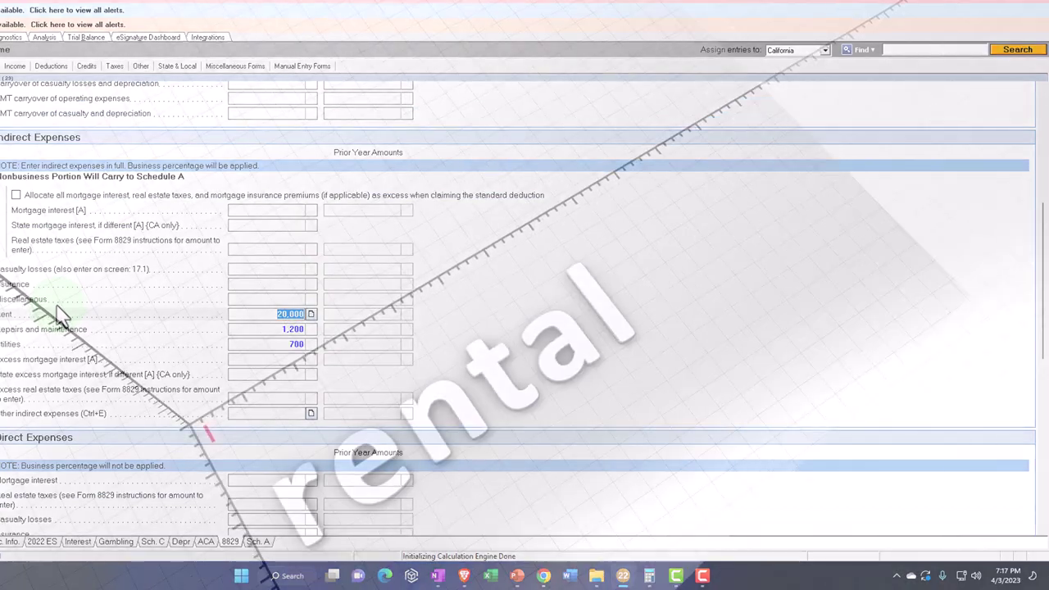
{"action": "type", "text": "35,000"}
{"action": "key", "text": "Tab"}
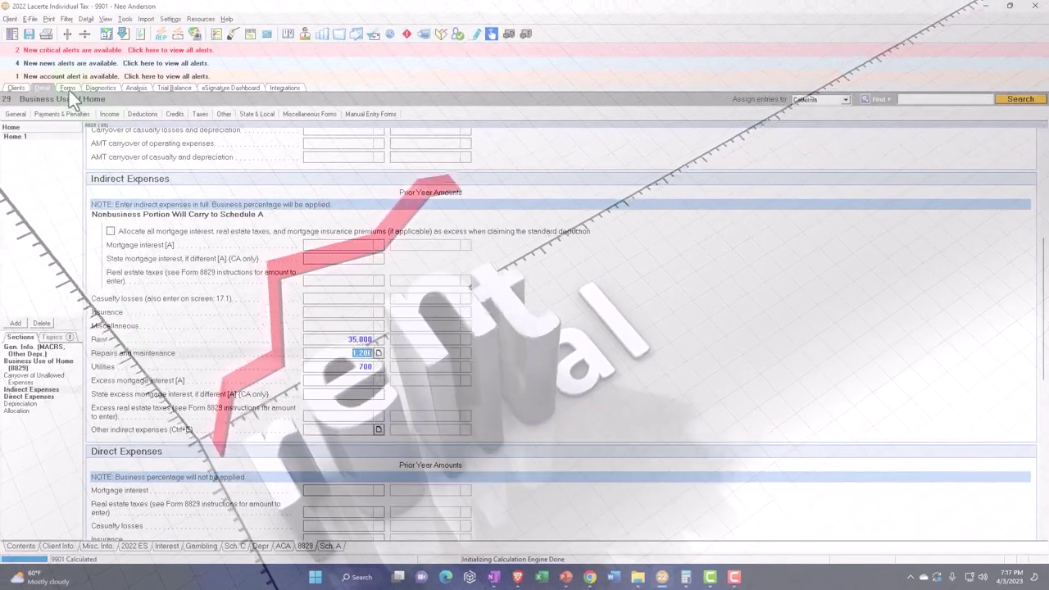
{"action": "left_click", "coordinate": [68, 91]}
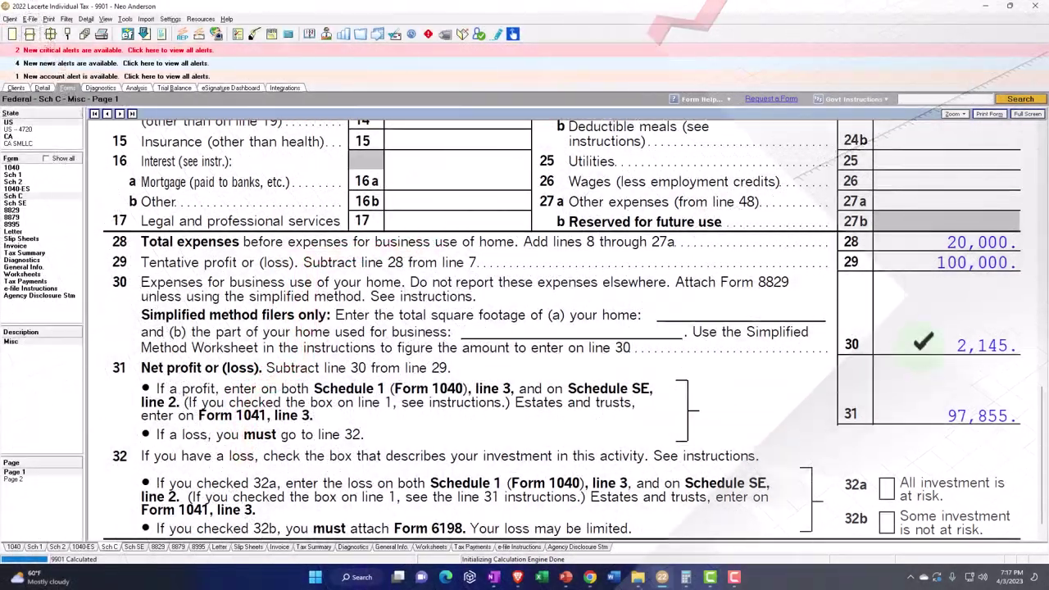
Step: Elect the simplified method for the home with option 2 and return to Schedule C to check the deduction
{"action": "left_click", "coordinate": [41, 88]}
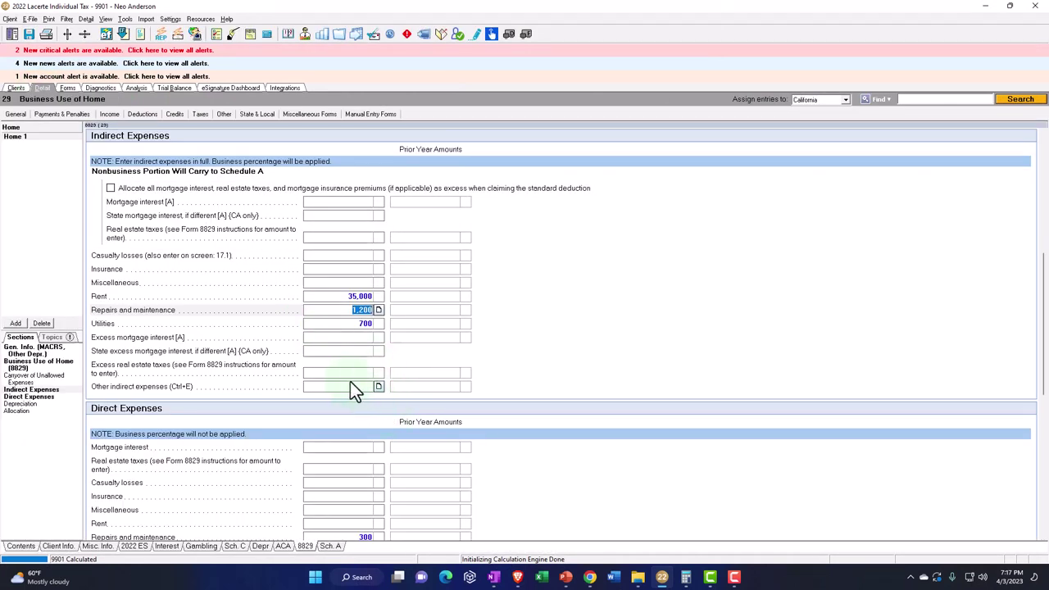
{"action": "scroll", "coordinate": [342, 385], "scroll_direction": "up", "scroll_amount": 6}
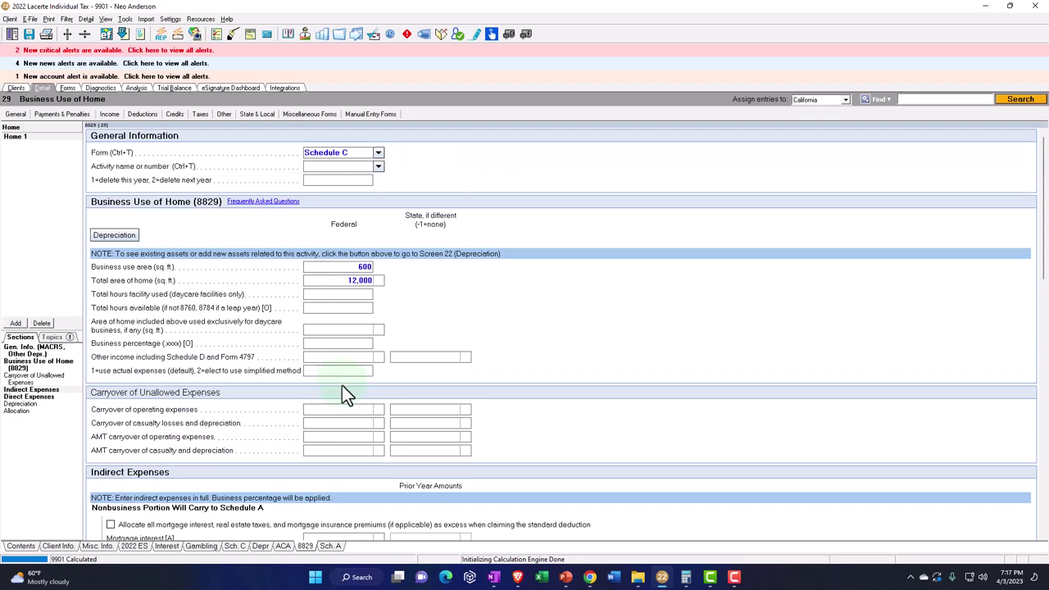
{"action": "left_click", "coordinate": [347, 373]}
{"action": "type", "text": "2"}
{"action": "key", "text": "Return"}
{"action": "left_click", "coordinate": [69, 88]}
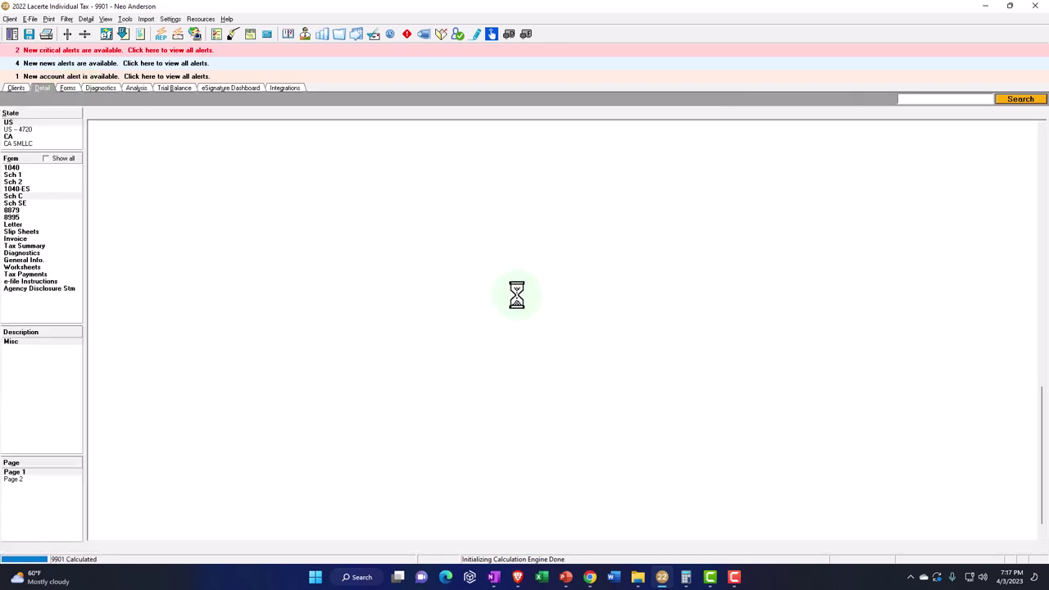